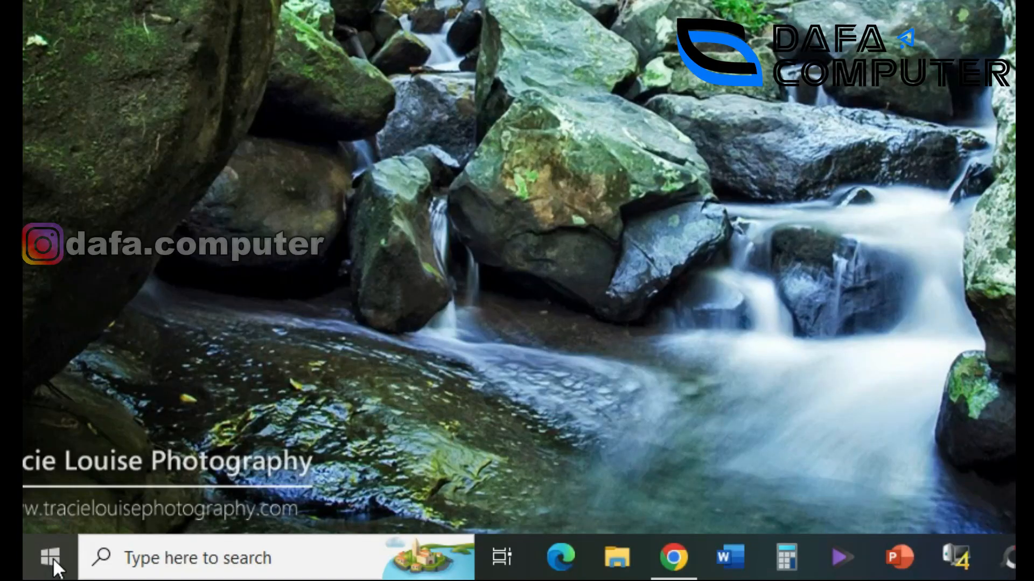
# Turn on Show desktop icons from the desktop's View menu.
pyautogui.click(43, 568)
pyautogui.scroll(-10, 159, 376)
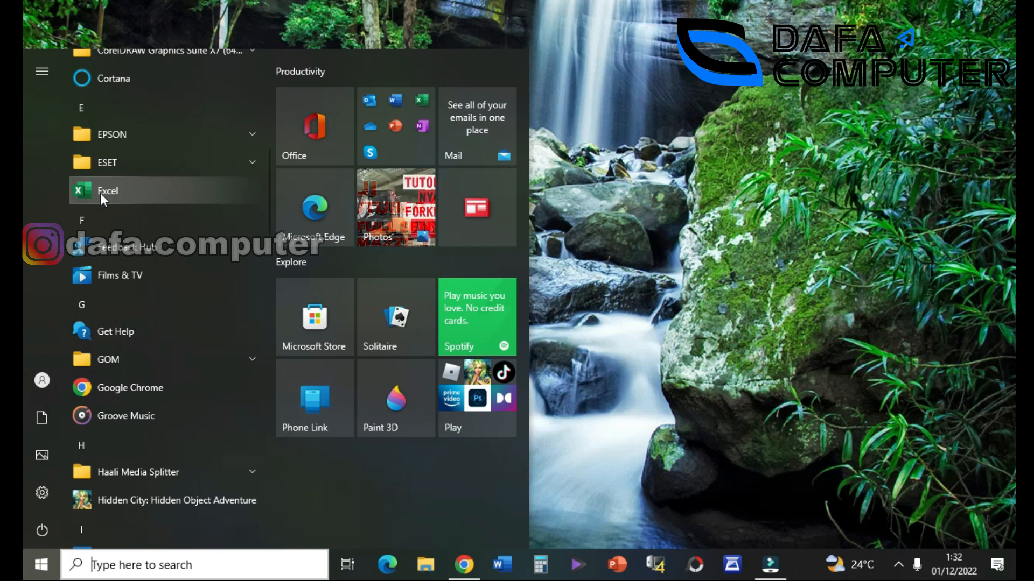
pyautogui.click(661, 63)
pyautogui.rightClick(549, 0)
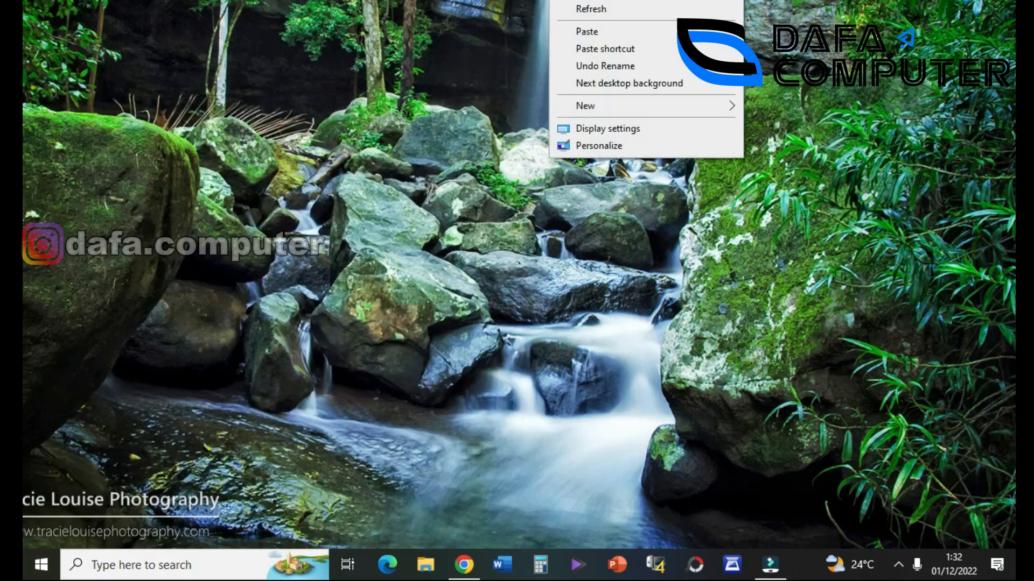
pyautogui.moveTo(585, 1)
pyautogui.click(791, 71)
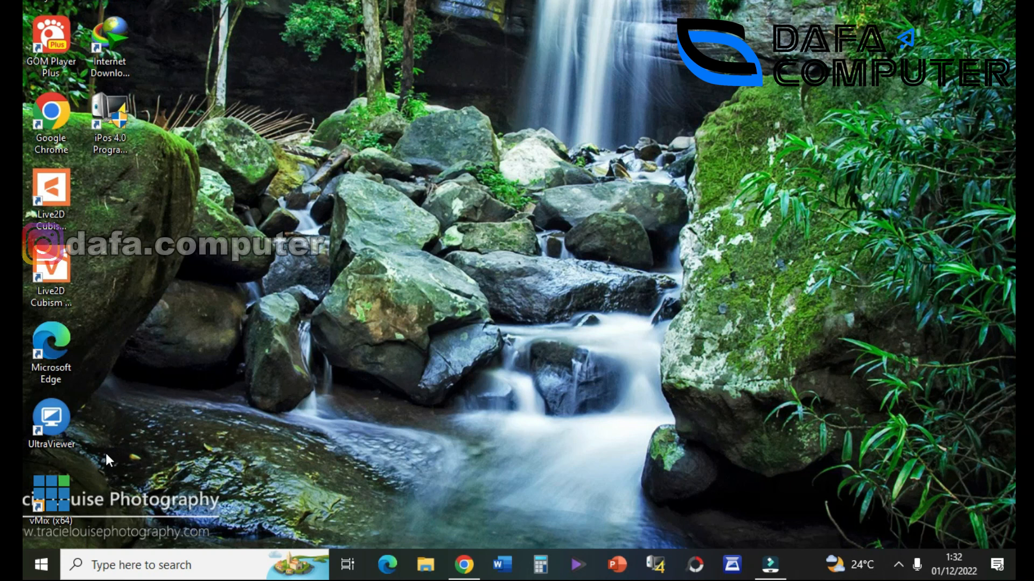
# Open the Excel shortcut's file location in File Explorer from the Start menu app list.
pyautogui.click(41, 564)
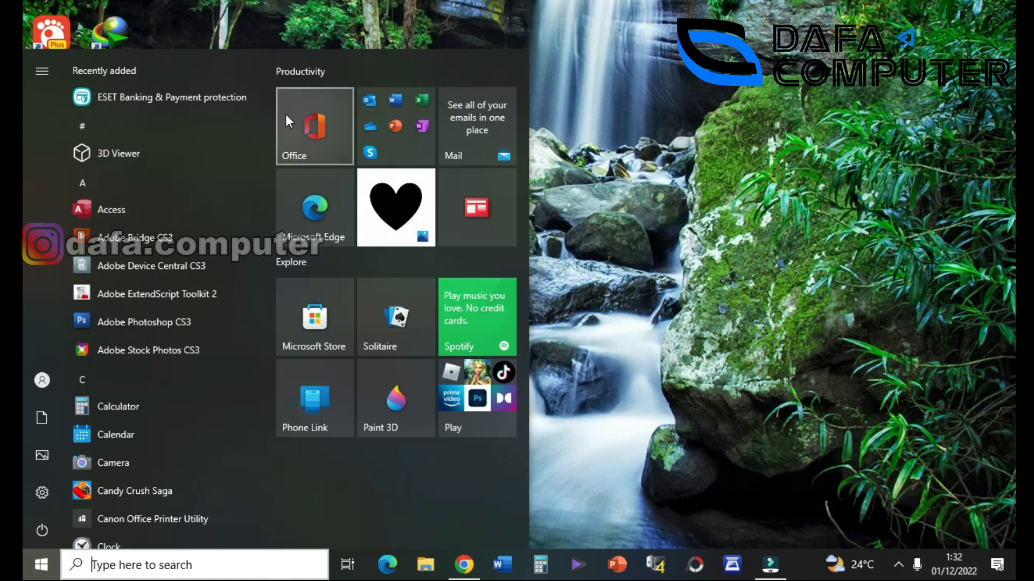
pyautogui.scroll(-5, 148, 318)
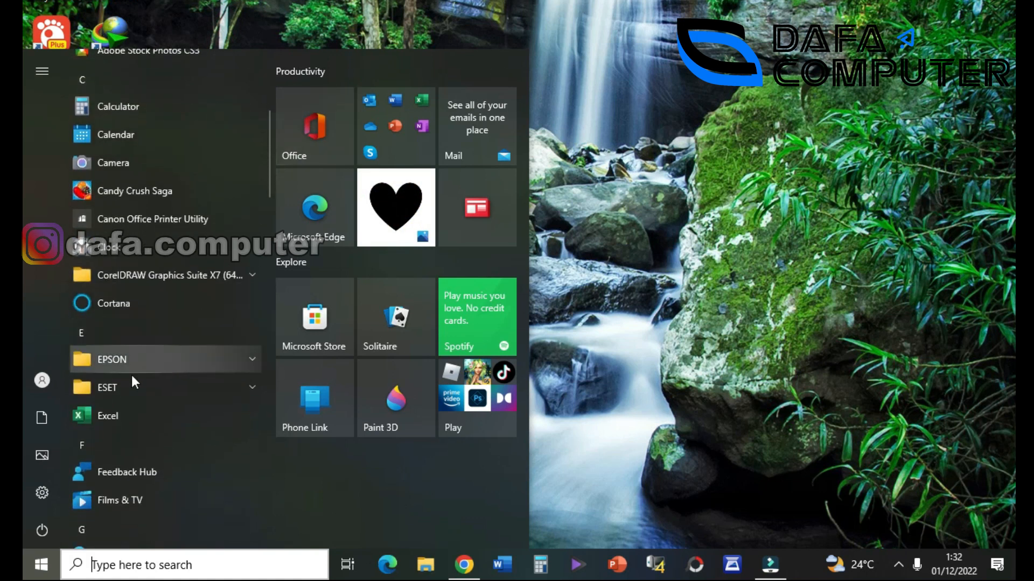
pyautogui.rightClick(131, 415)
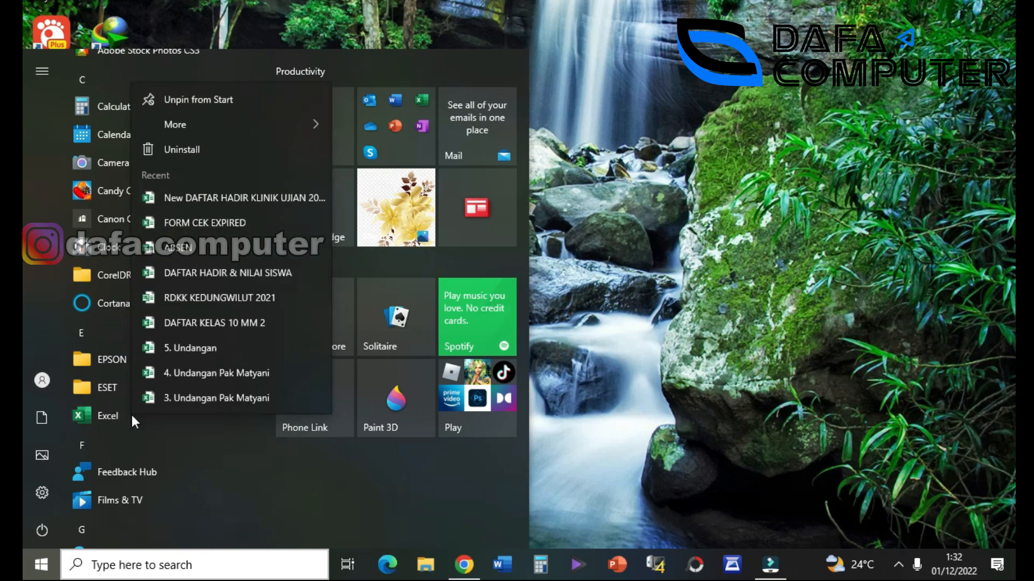
pyautogui.moveTo(280, 127)
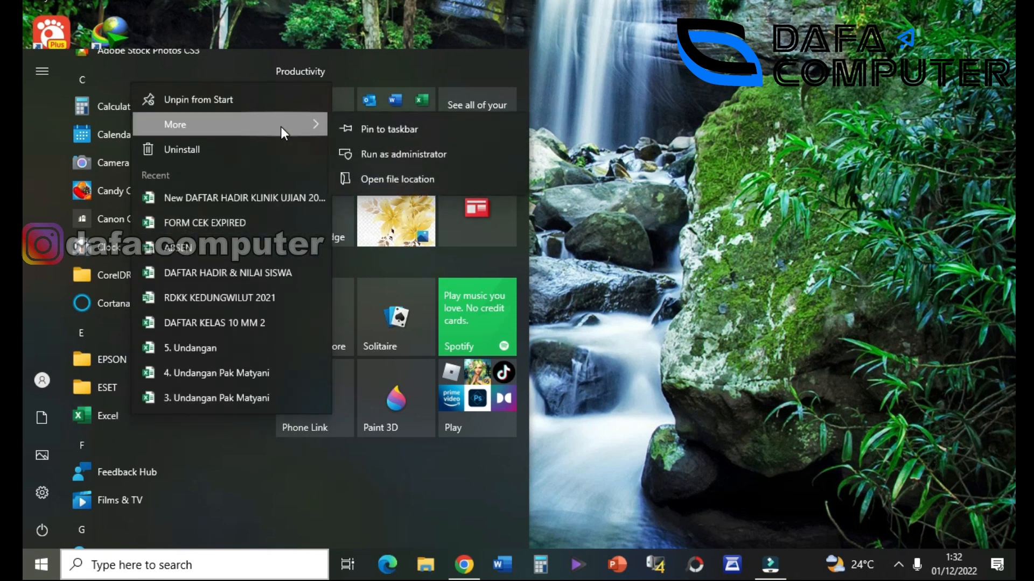
pyautogui.click(374, 180)
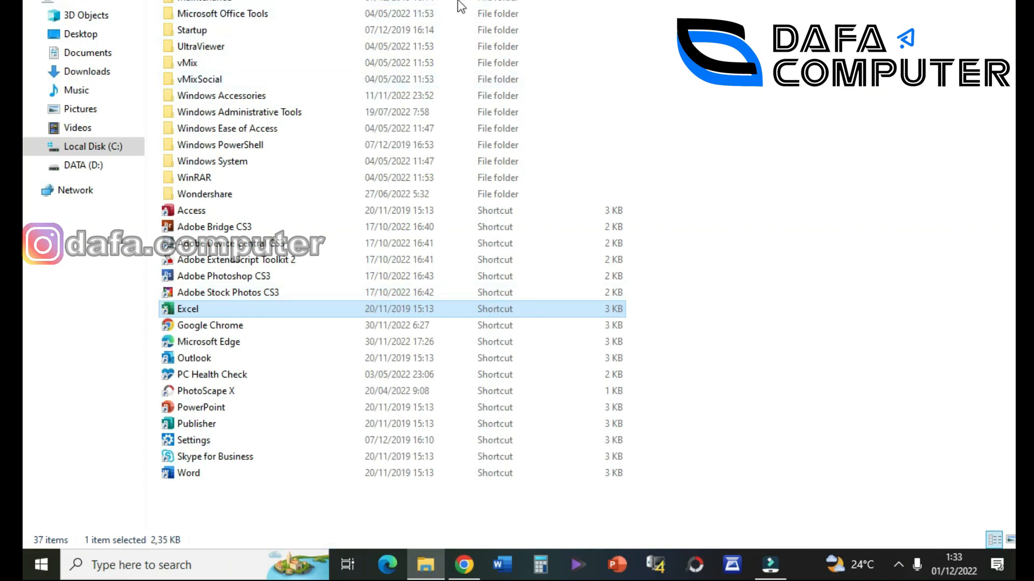
# Send the Excel shortcut to Desktop (create shortcut) from File Explorer.
pyautogui.click(43, 566)
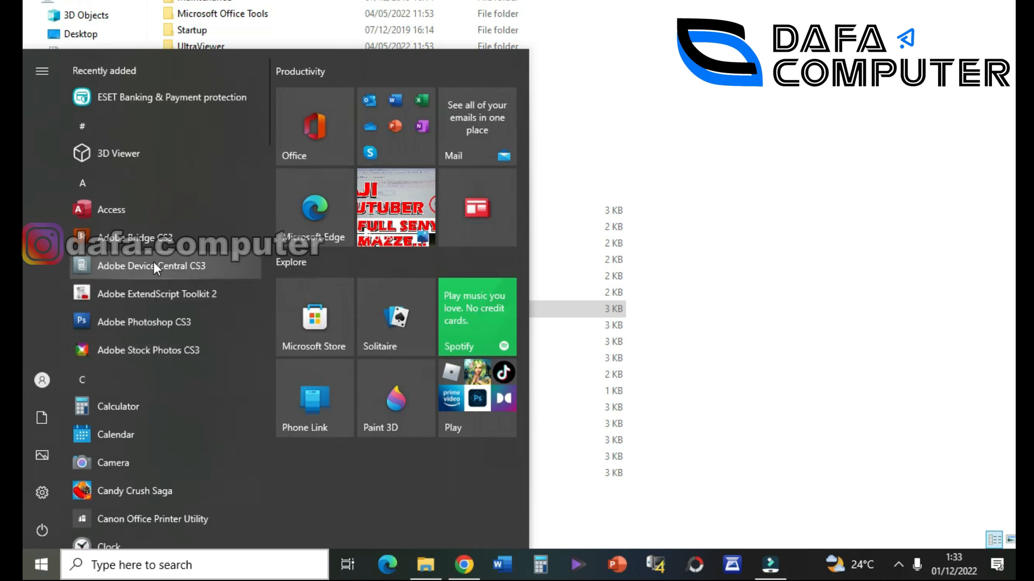
pyautogui.click(790, 209)
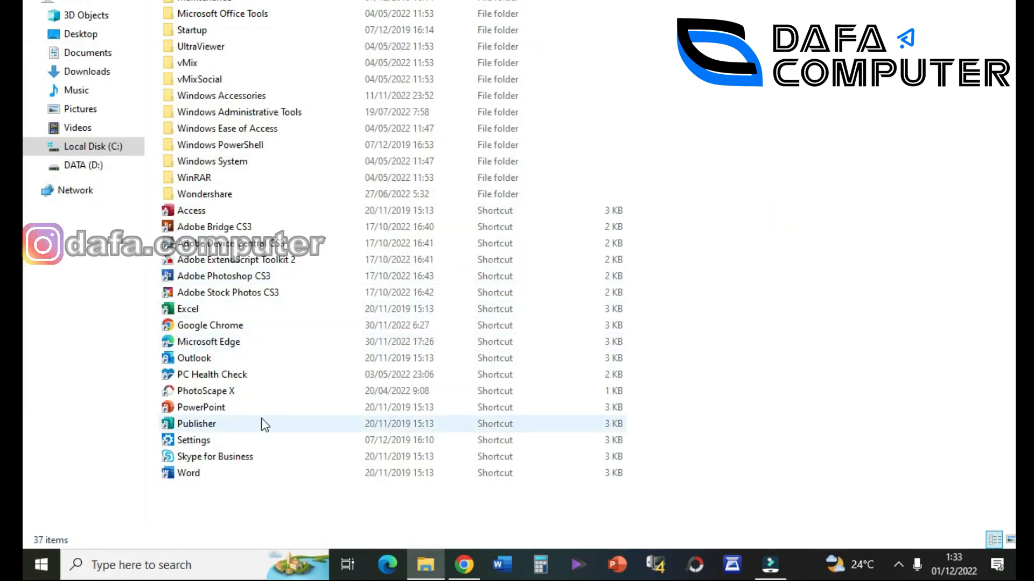
pyautogui.rightClick(182, 310)
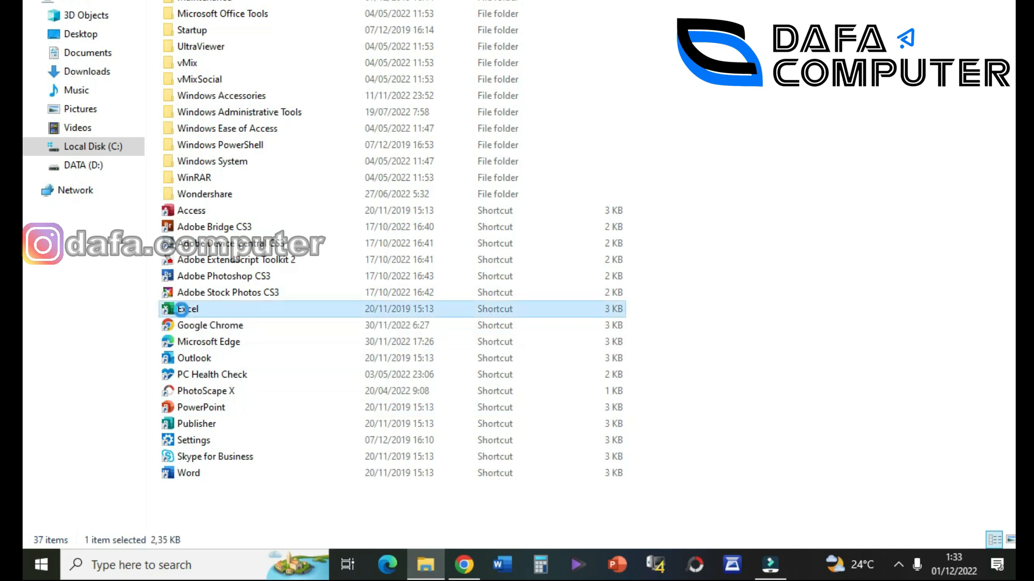
pyautogui.click(370, 161)
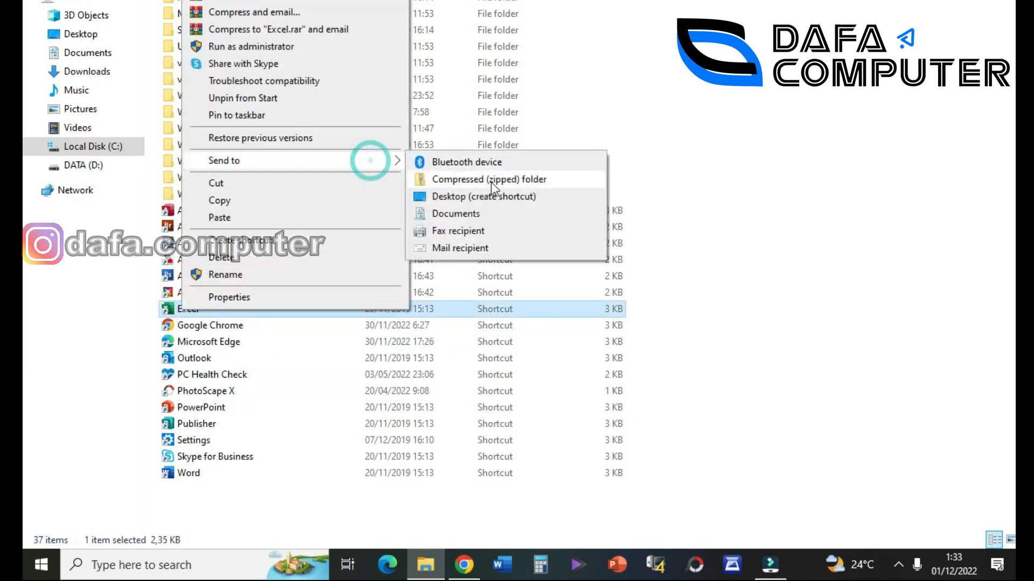
pyautogui.click(476, 198)
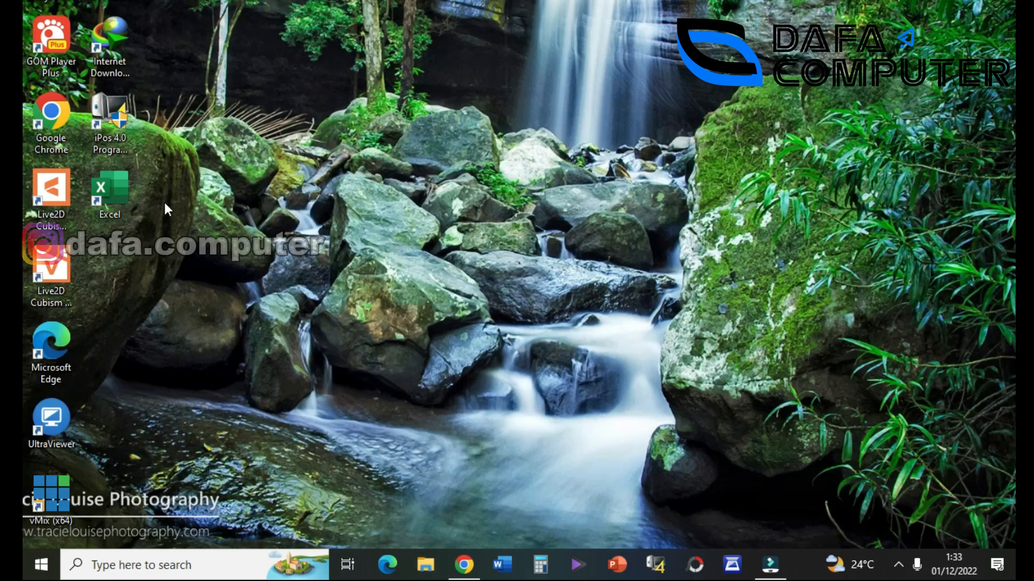
# Launch Excel 2019 from the new Excel icon on the desktop.
pyautogui.click(118, 200)
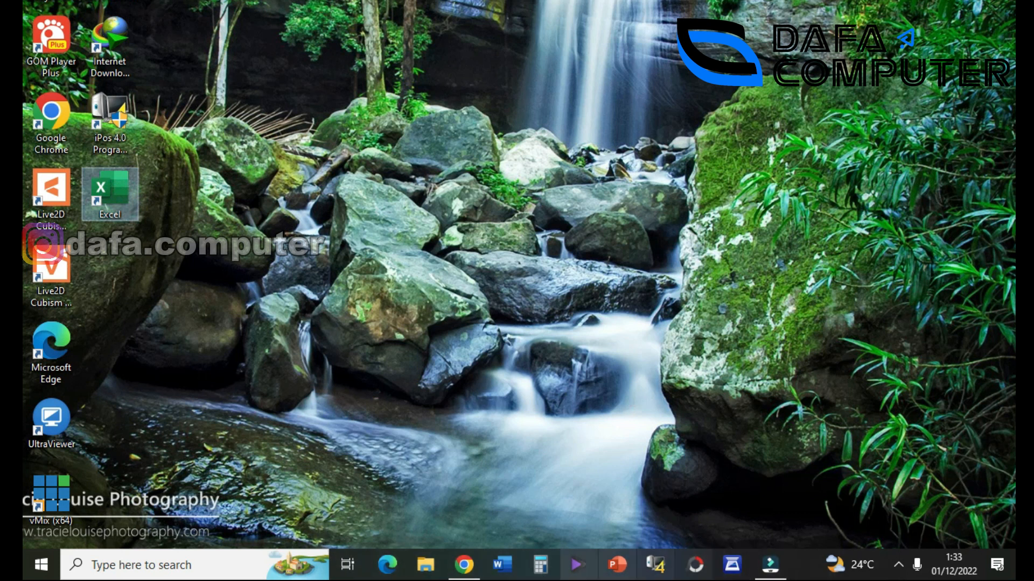
pyautogui.click(339, 288)
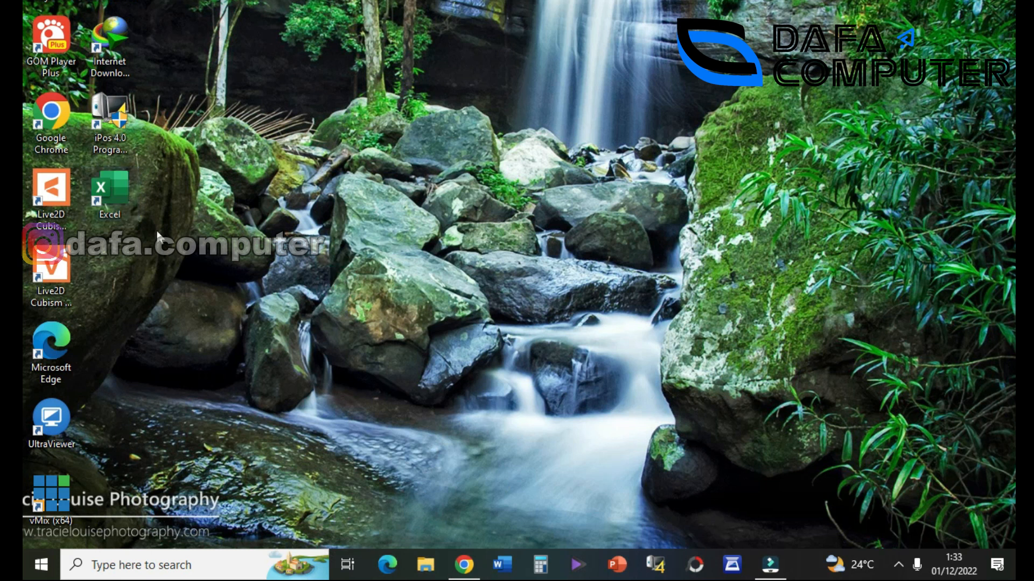
pyautogui.click(128, 196)
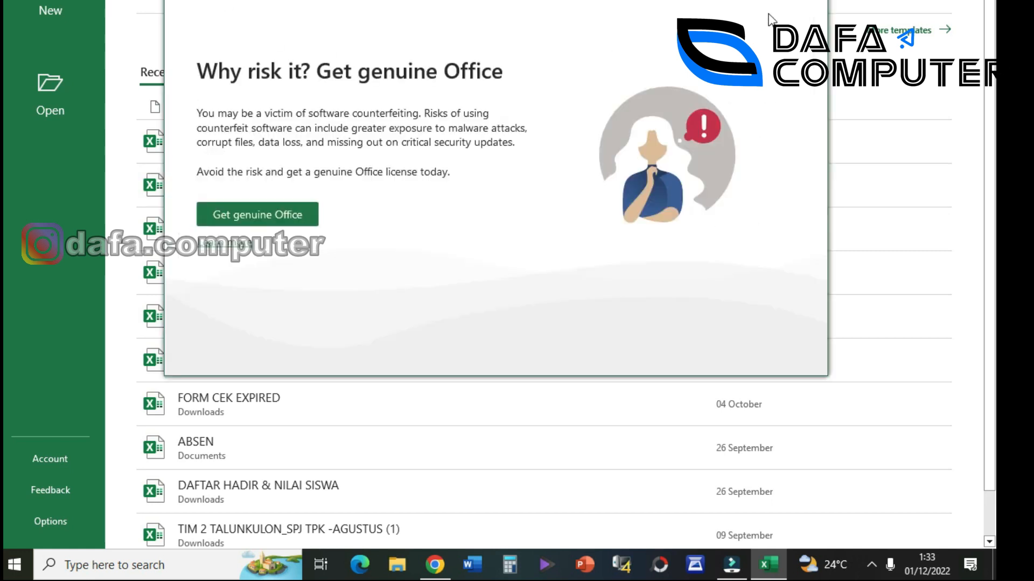
# Dismiss the genuine Office notice, create a blank workbook, and bring up File Explorer.
pyautogui.click(813, 1)
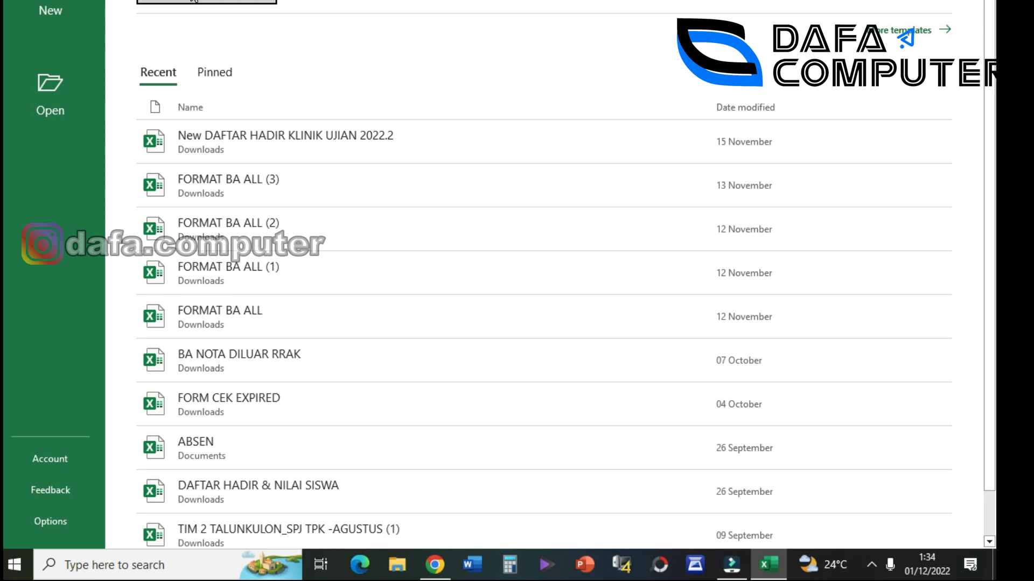
pyautogui.click(206, 3)
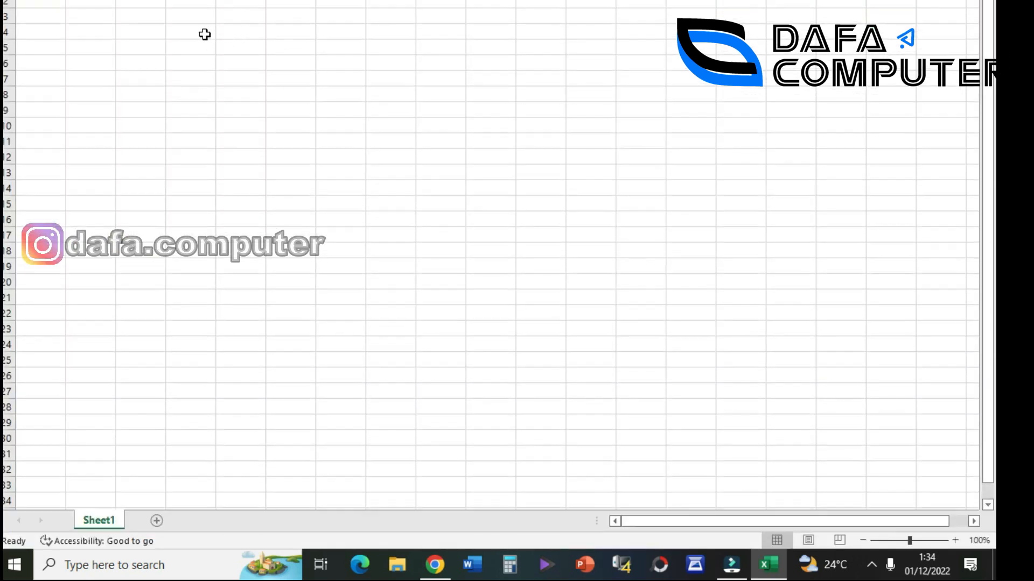
pyautogui.scroll(-1, 52, 47)
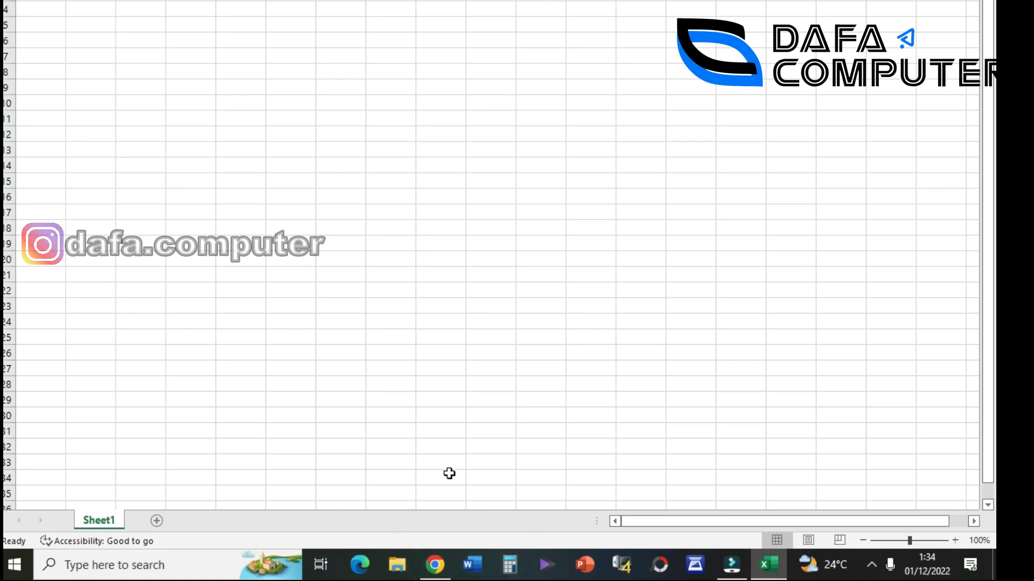
pyautogui.click(397, 565)
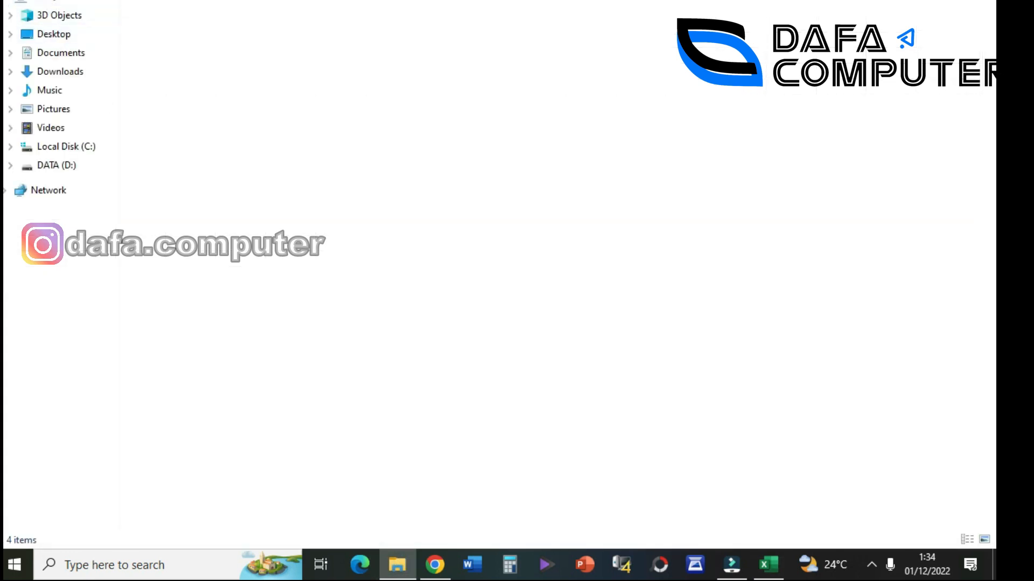
# View the wage table picture from the Music folder in Photos, then return to Book1.
pyautogui.click(62, 94)
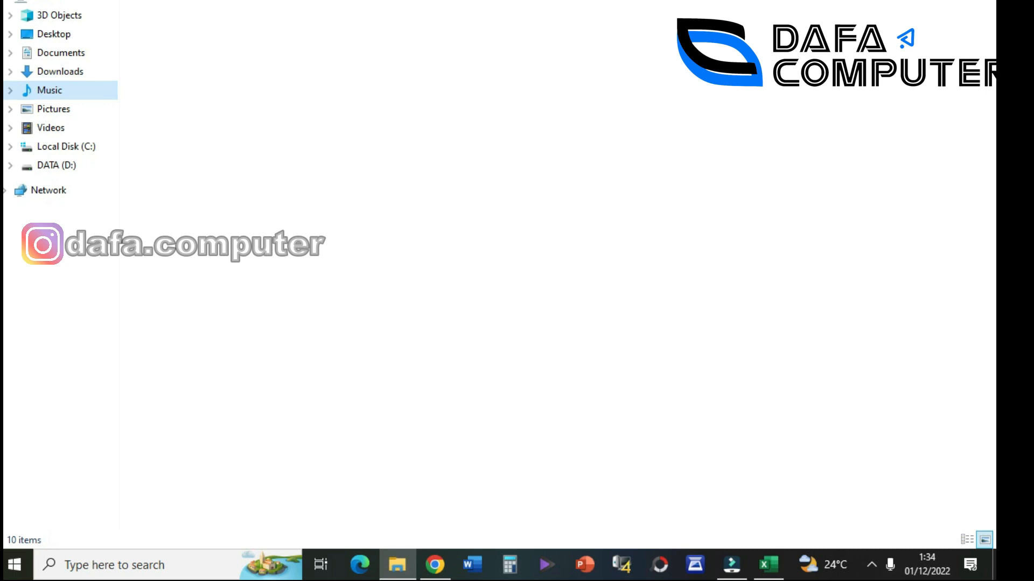
pyautogui.doubleClick(485, 1)
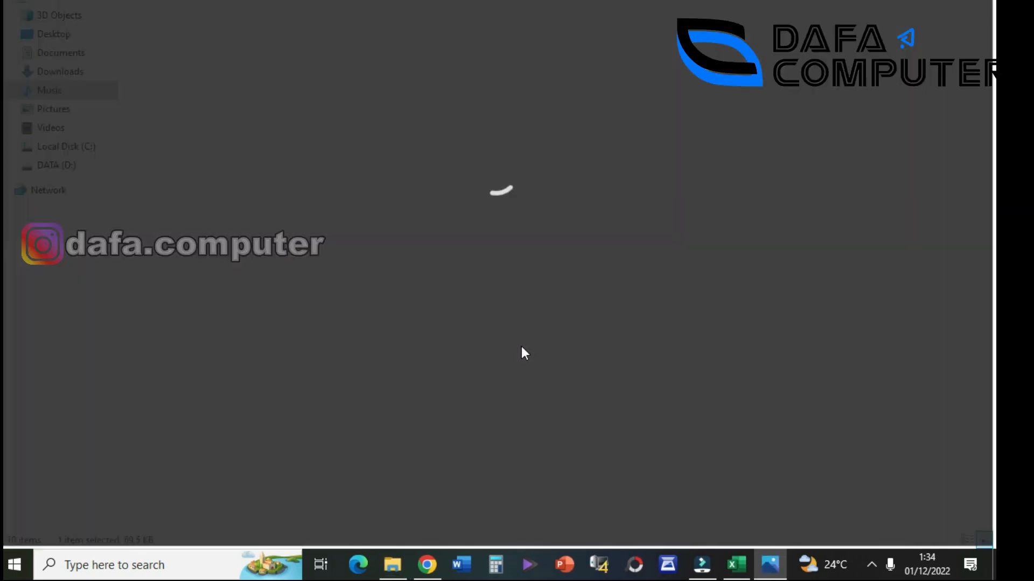
pyautogui.scroll(5, 462, 295)
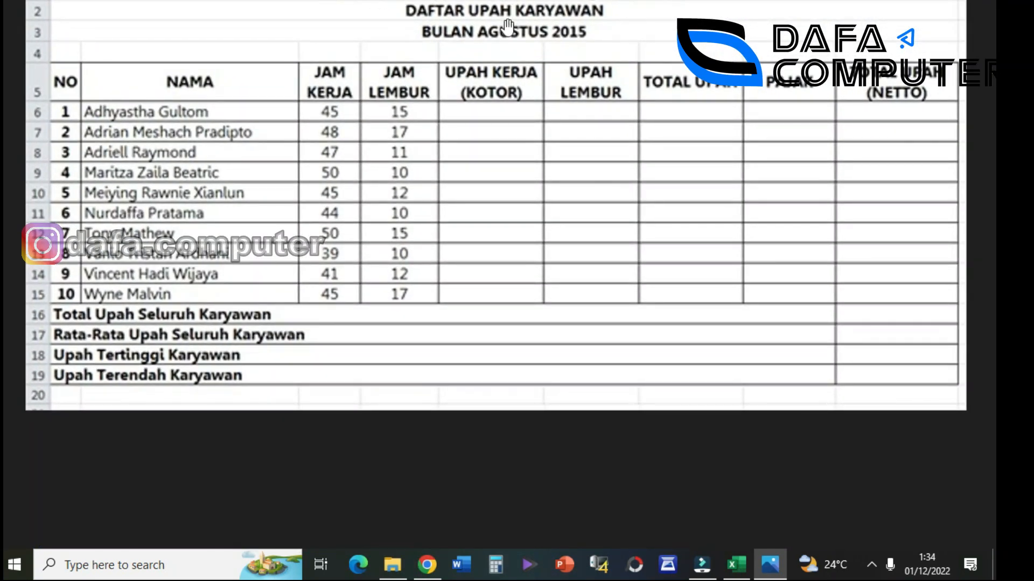
pyautogui.scroll(-2, 133, 105)
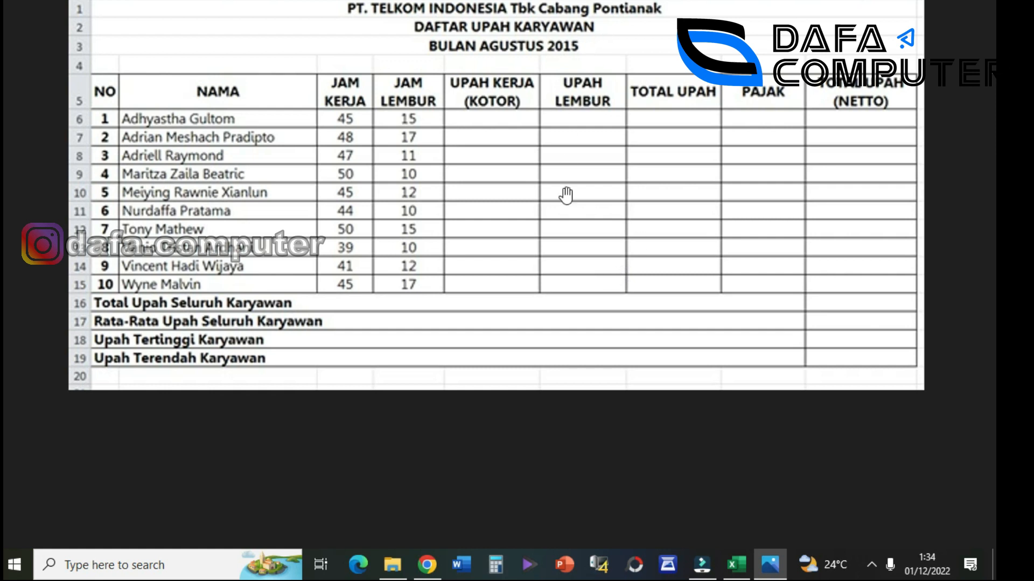
pyautogui.click(732, 565)
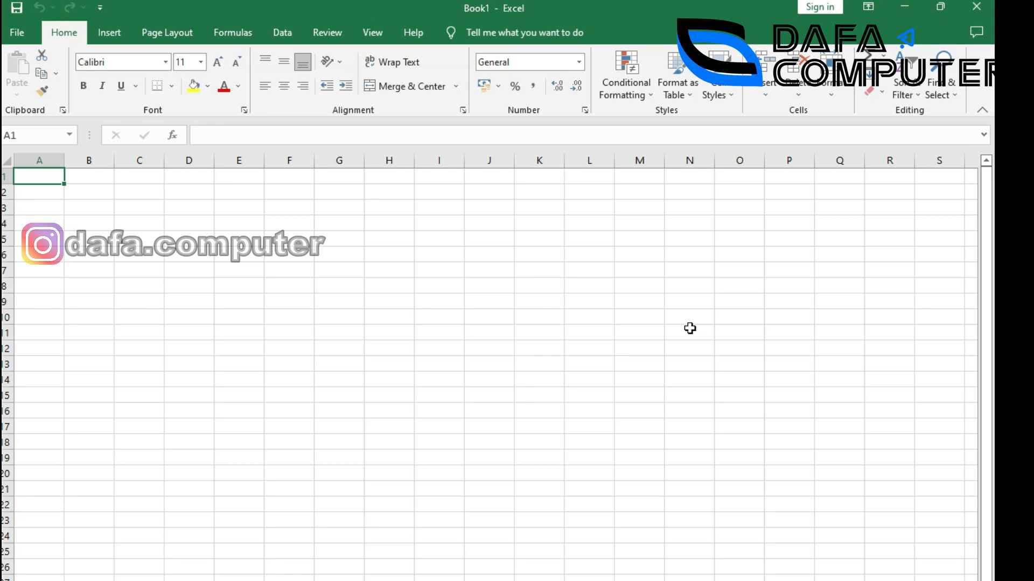
# Snap Excel left with the BAHAN EXCEL.jpeg picture on the right, and select A1.
pyautogui.press('super+Left')
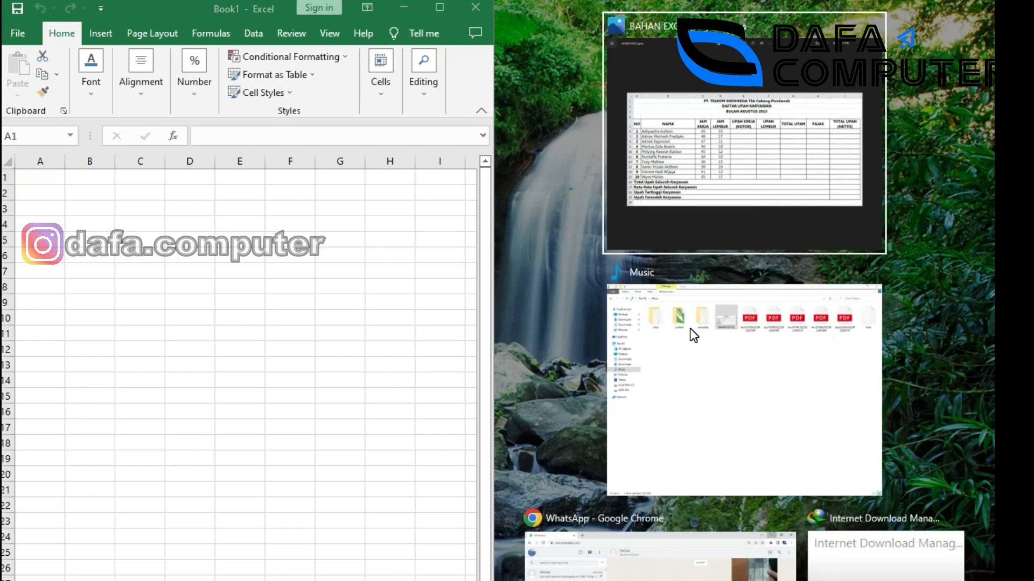
pyautogui.click(735, 176)
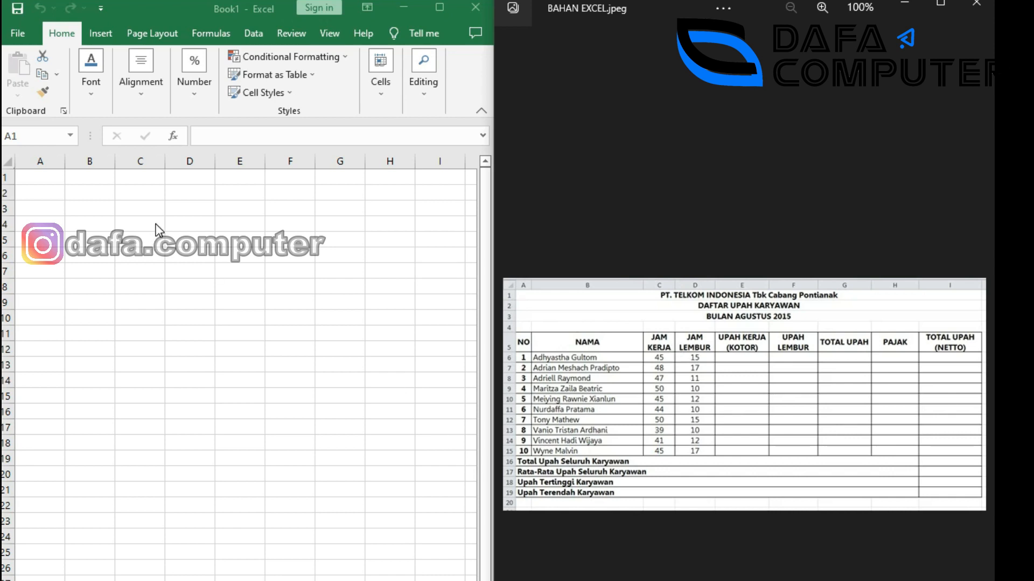
pyautogui.click(43, 179)
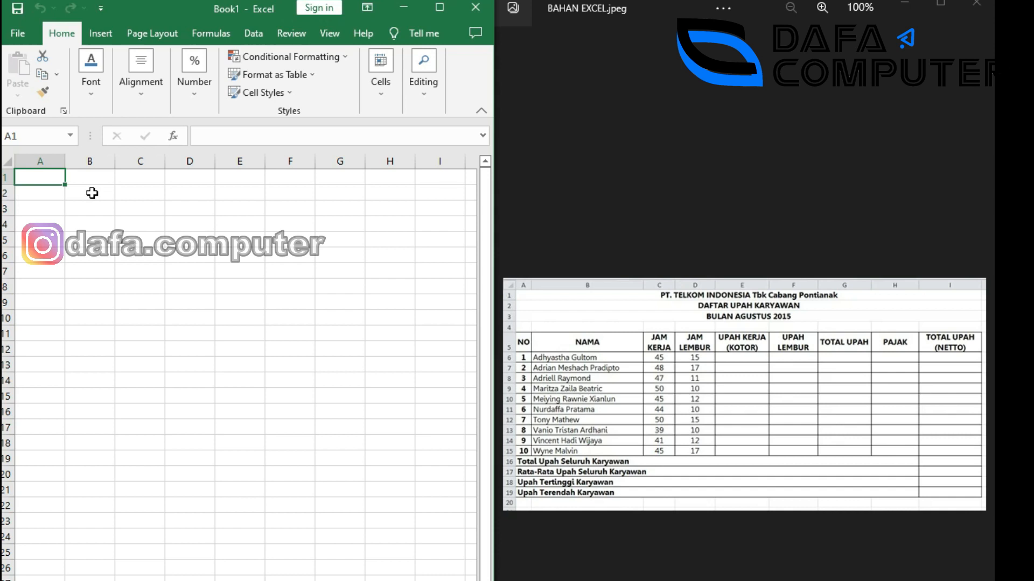
# Enter 'PT. TELKOM INDONESIA Tbk Cabang Pontianak' in A1 and make it bold.
pyautogui.write('PT.')
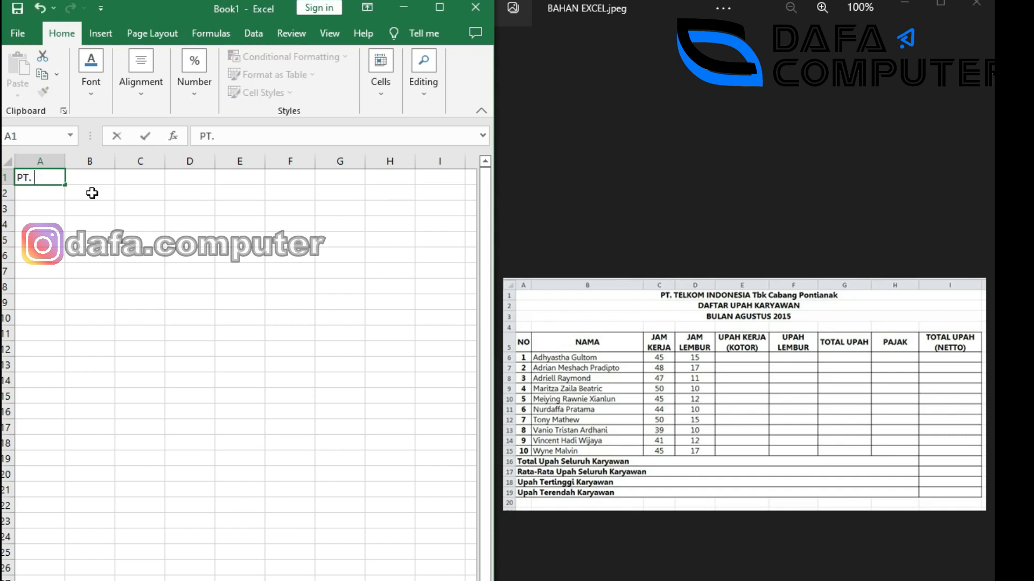
pyautogui.write(' TELKOM IN')
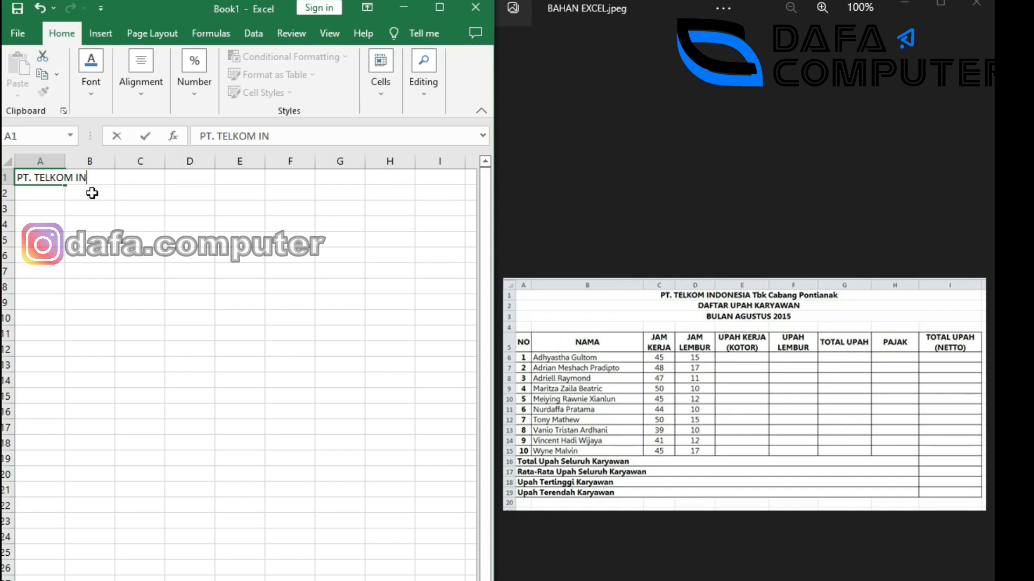
pyautogui.write('DONESIA Tbk C')
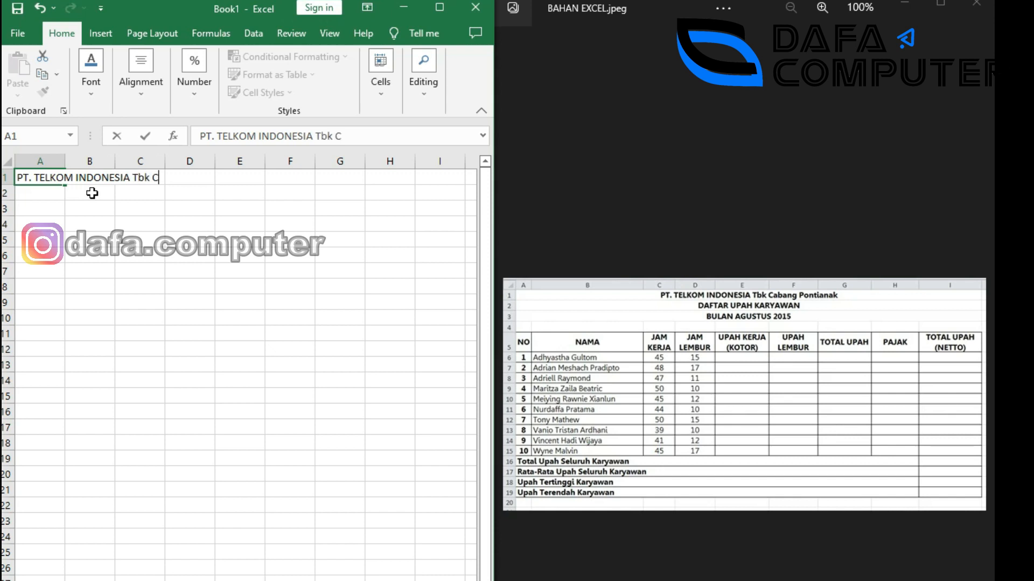
pyautogui.write('abang Pontianak')
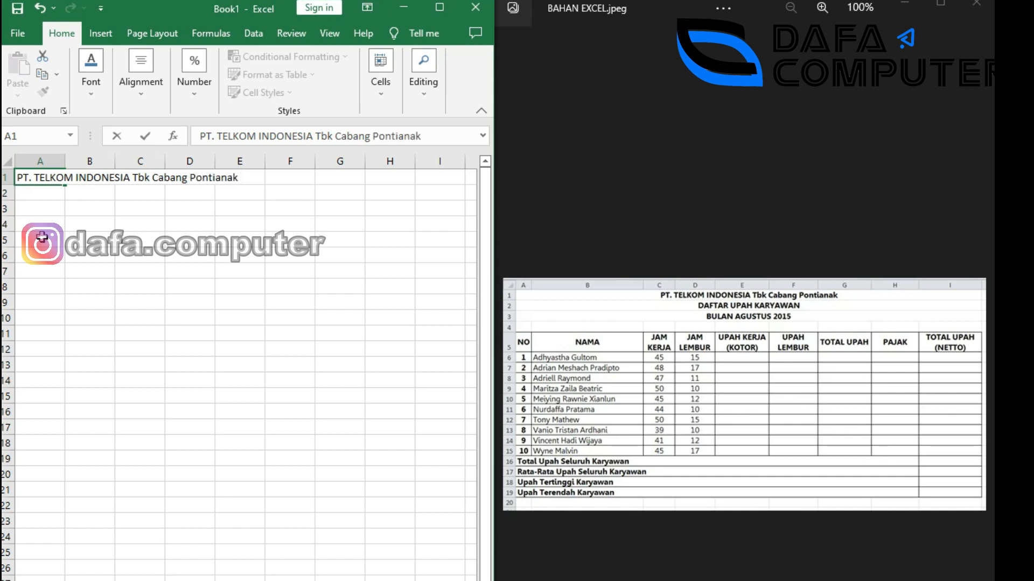
pyautogui.click(46, 199)
pyautogui.click(35, 179)
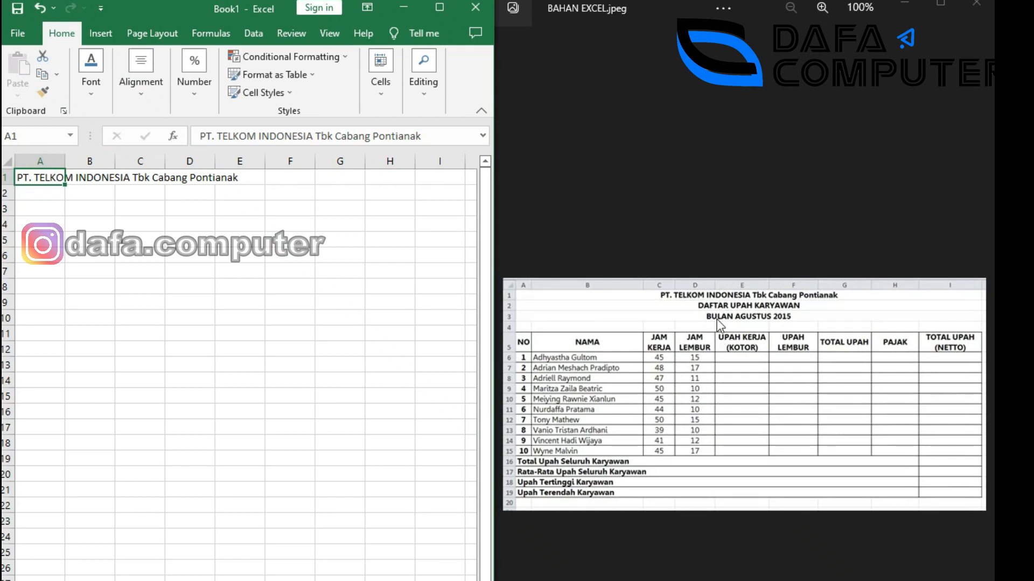
pyautogui.click(46, 204)
pyautogui.click(46, 182)
pyautogui.hotkey('ctrl', 'b')
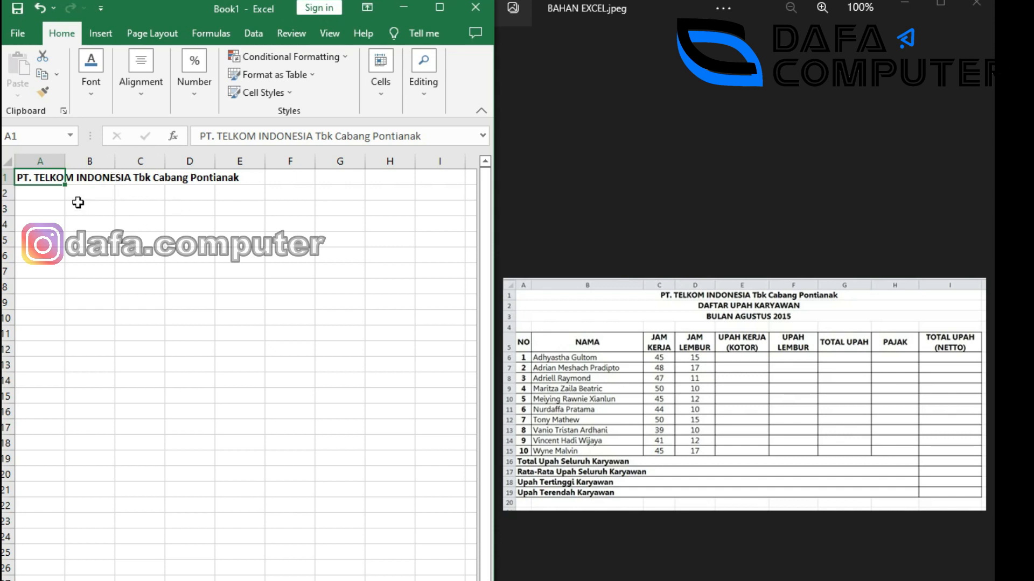
# Enter bold 'DAFTAR UPAH KARYAWAN' in A2 and 'BULAN AGUSTUS 2015' in A3.
pyautogui.click(42, 196)
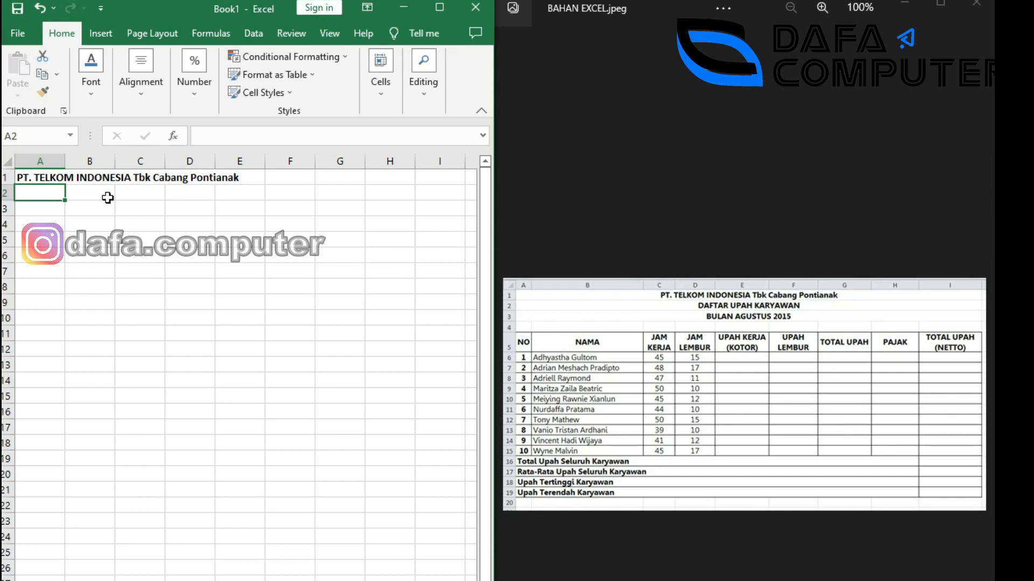
pyautogui.write('Da')
pyautogui.press('BackSpace')
pyautogui.press('BackSpace')
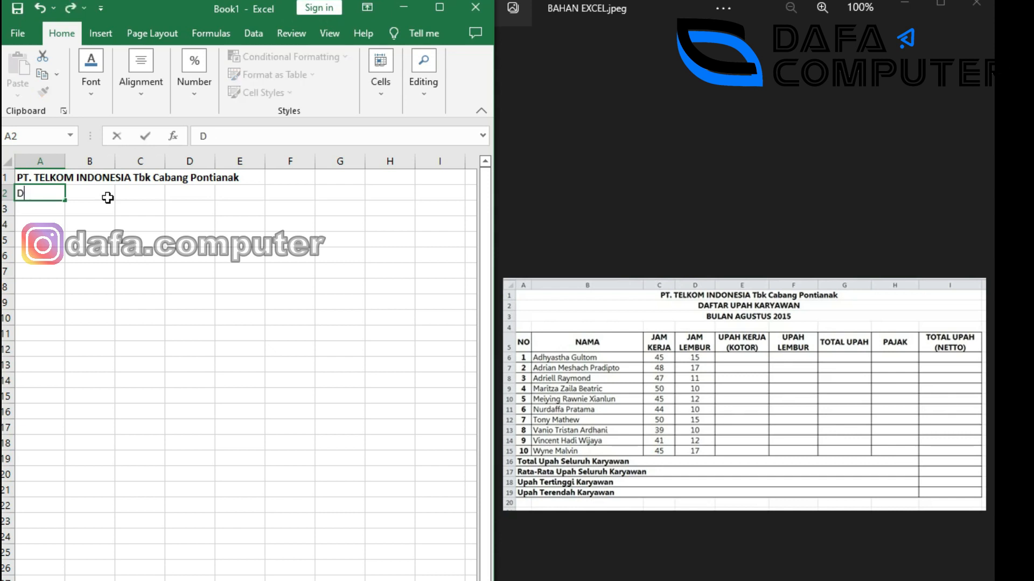
pyautogui.write('DAFTAR UPAH KARYAWAN')
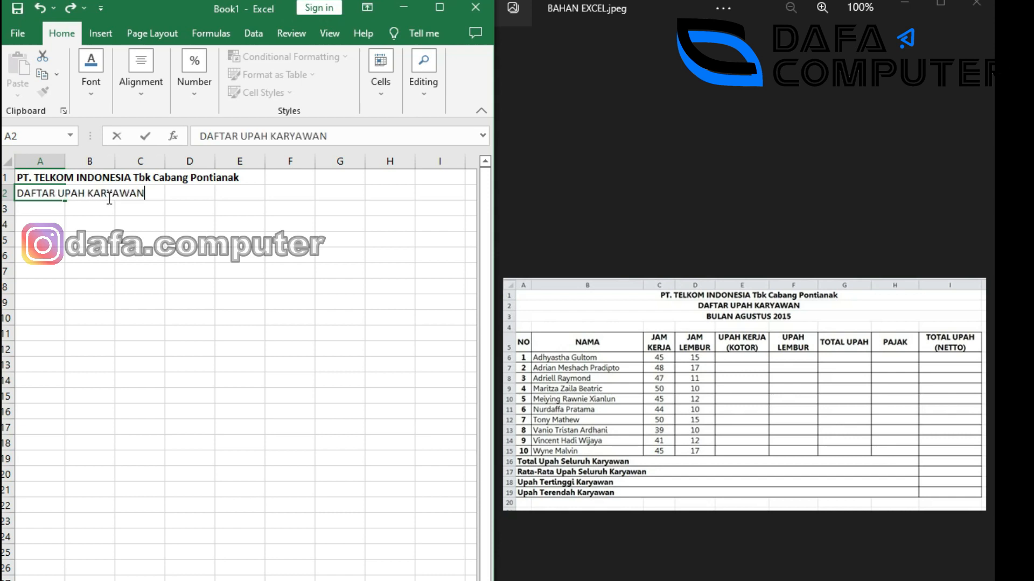
pyautogui.press('Return')
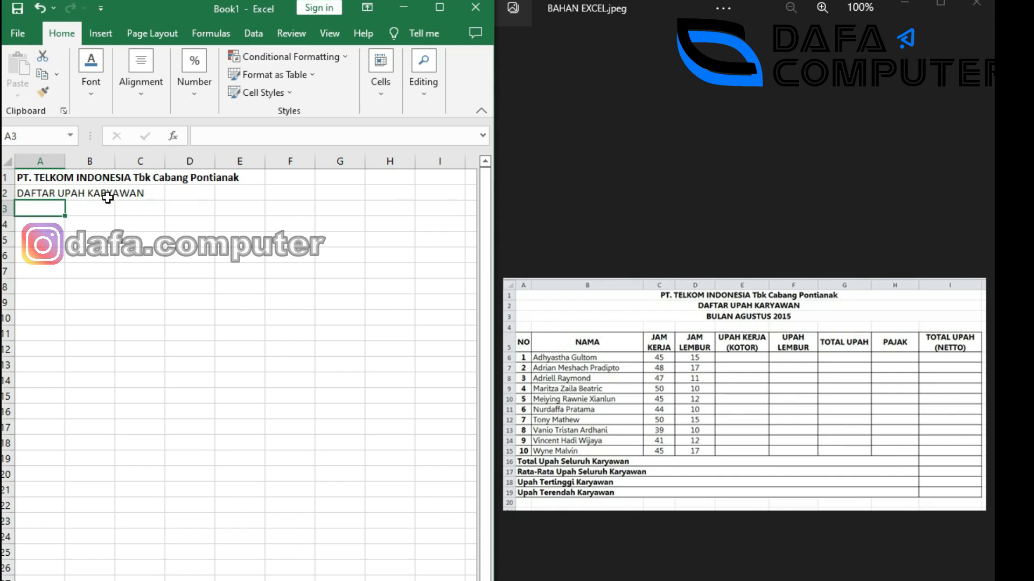
pyautogui.write('BULA')
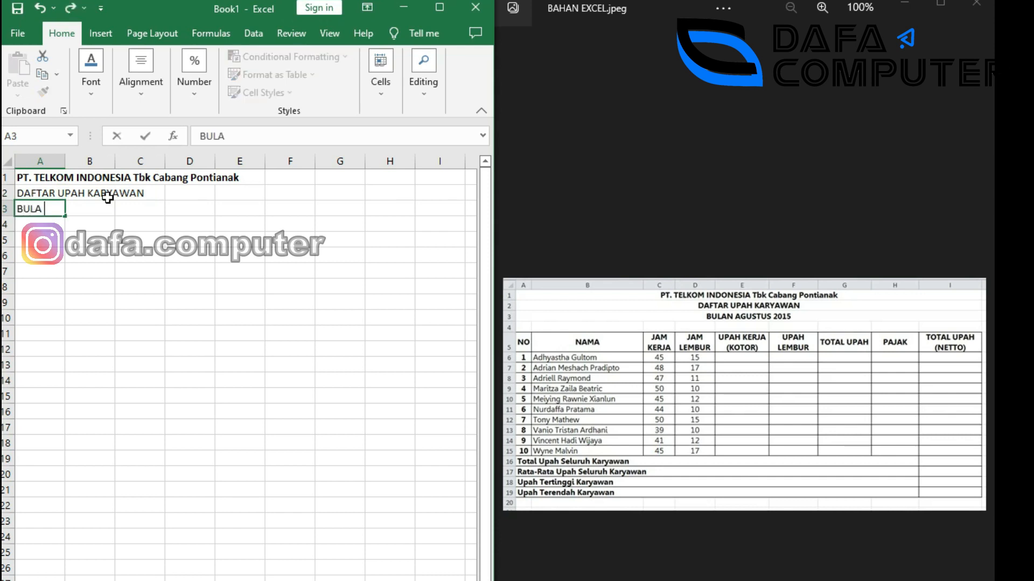
pyautogui.write('N AGUSTUS ')
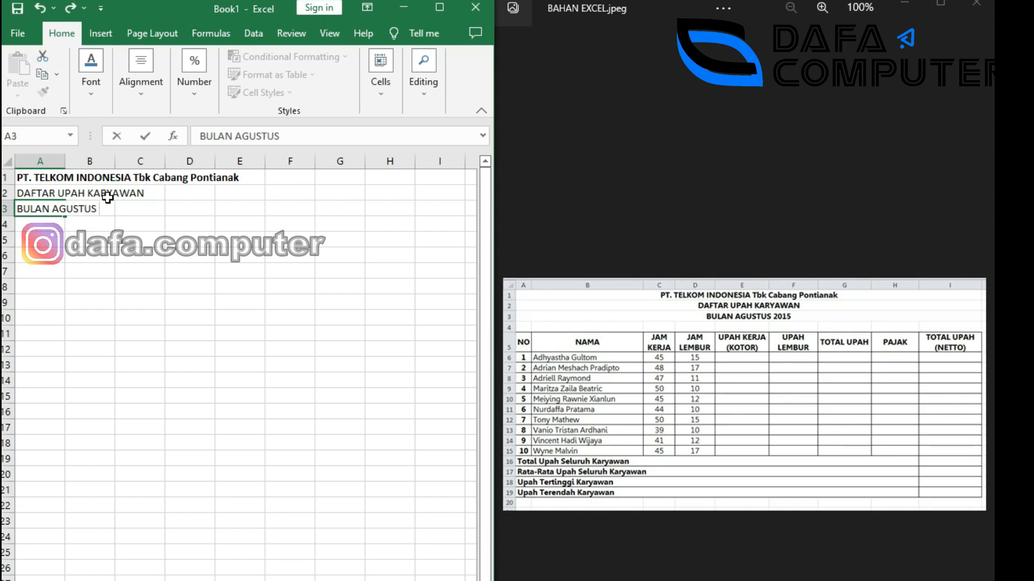
pyautogui.write('2015')
pyautogui.click(129, 272)
pyautogui.click(46, 210)
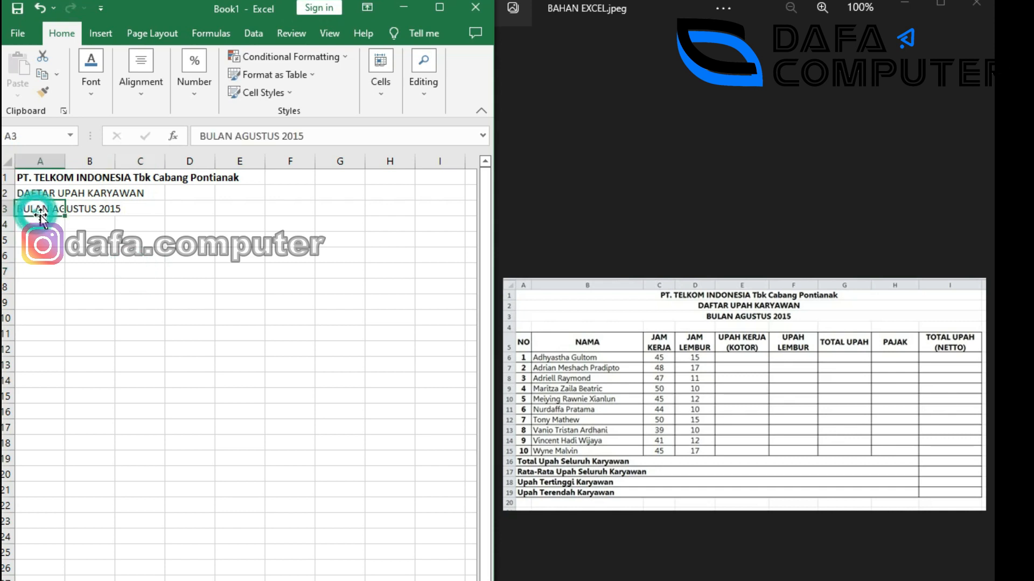
pyautogui.hotkey('ctrl', 'b')
pyautogui.click(46, 197)
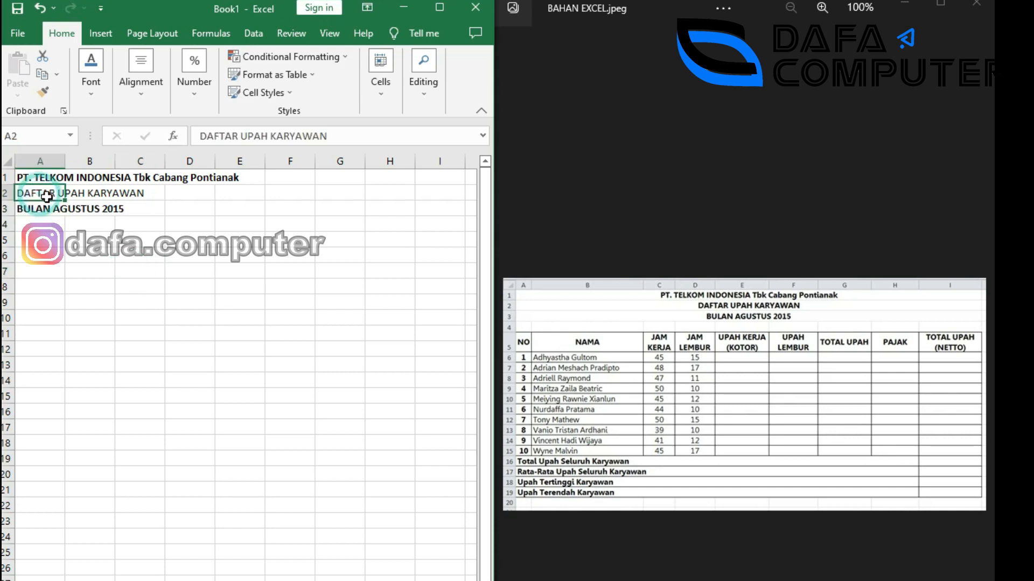
pyautogui.hotkey('ctrl', 'b')
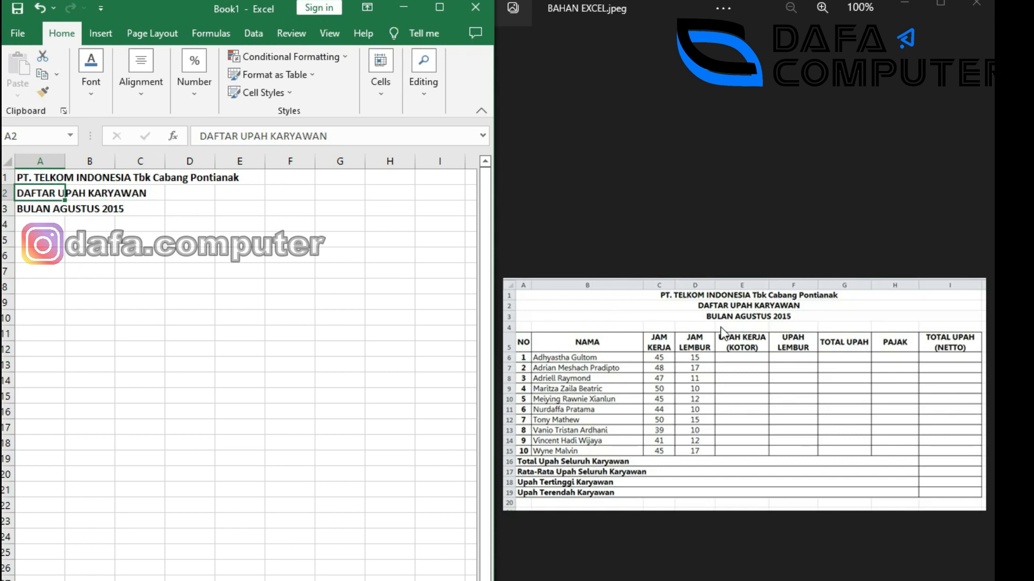
pyautogui.click(42, 244)
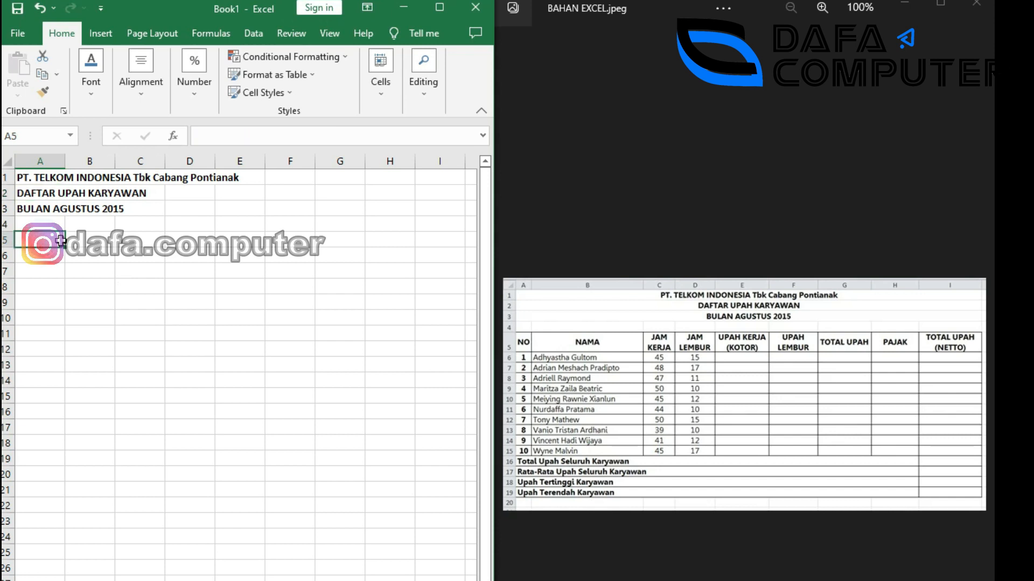
# Enter headings NO, NAMA, JAM KERJA and JAM LEMBUR in A5:D5.
pyautogui.write('NO')
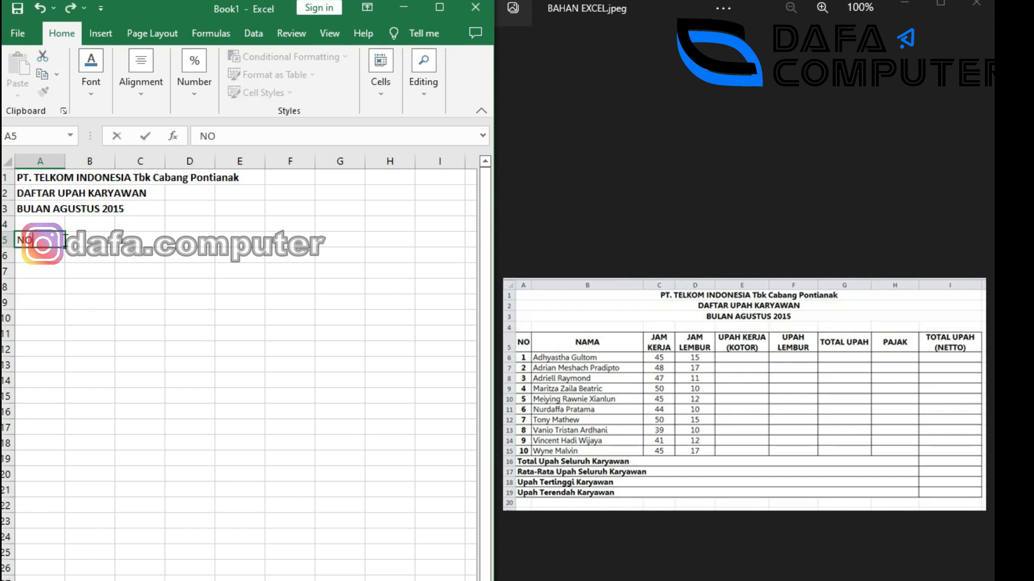
pyautogui.press('Tab')
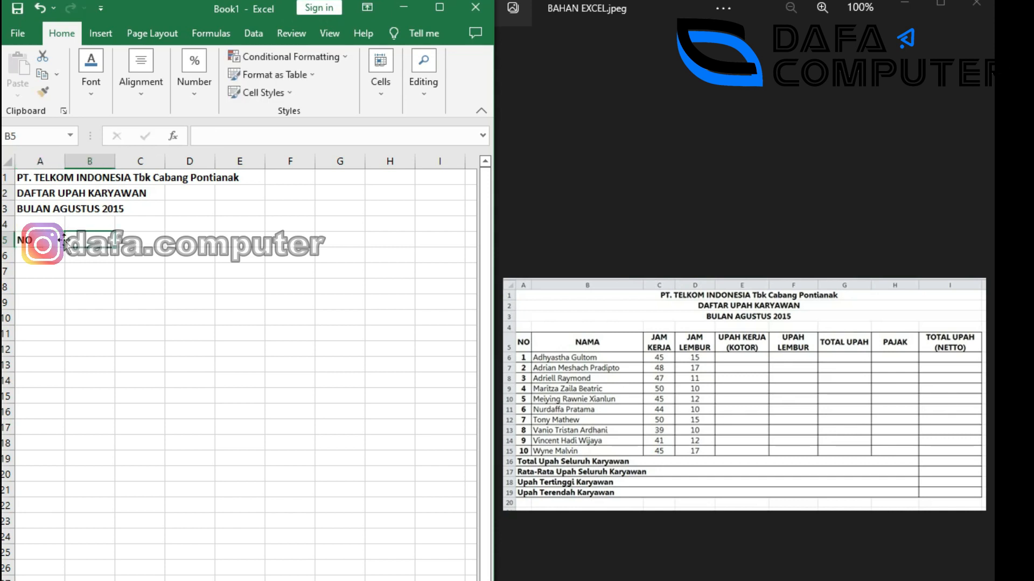
pyautogui.write('NAMA')
pyautogui.press('Tab')
pyautogui.write('JAM KERJA')
pyautogui.press('Tab')
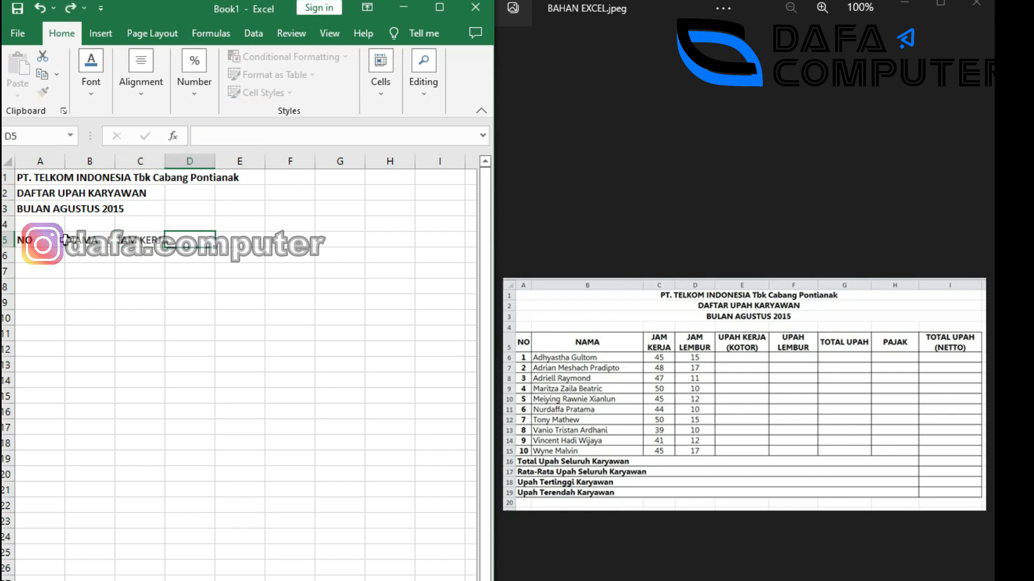
pyautogui.write('JAM LEMBUR')
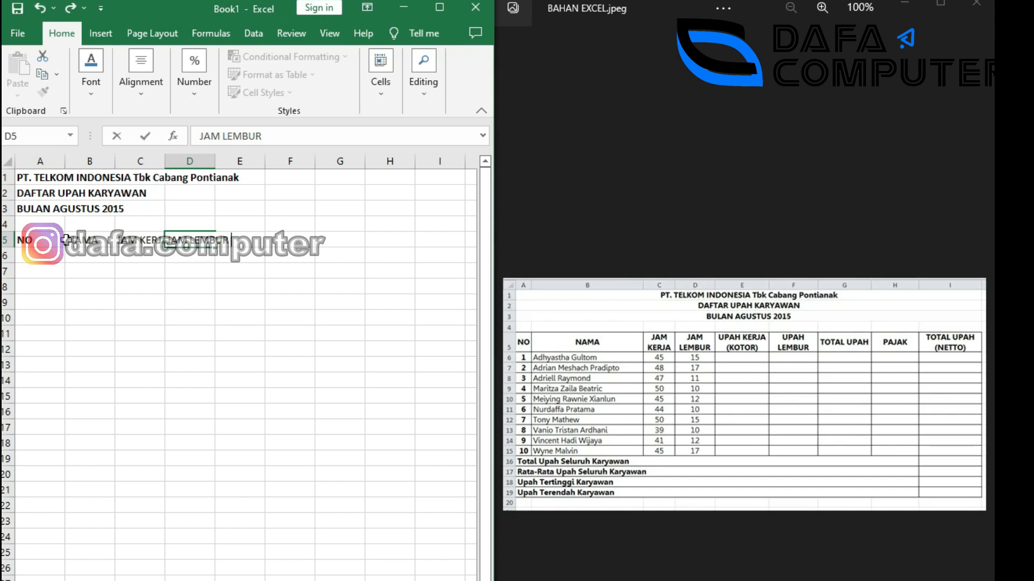
pyautogui.press('Tab')
# Enter UPAH KERJA (KOTOR), UPAH LEMBUR, TOTAL UPAH, PAJAK and TOTAL UPAH (NETTO) in E5:I5.
pyautogui.write('U')
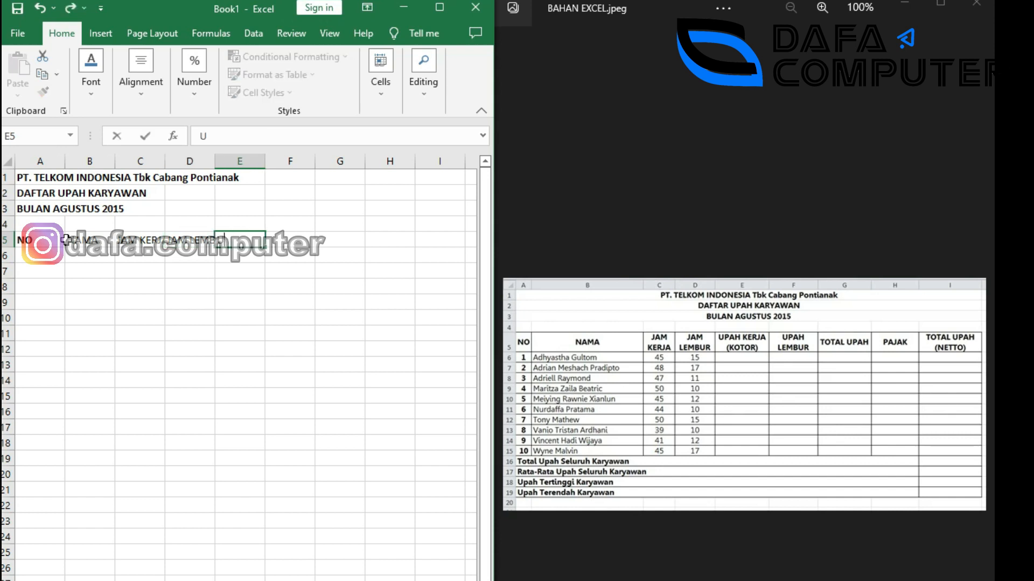
pyautogui.write('PAH KERJ')
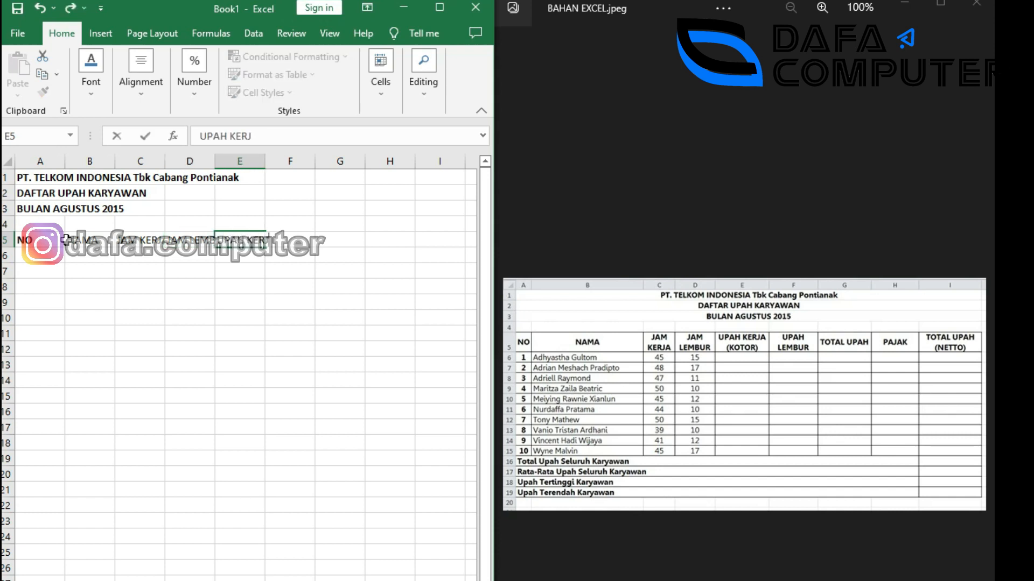
pyautogui.write('A (KOTOR)')
pyautogui.press('Tab')
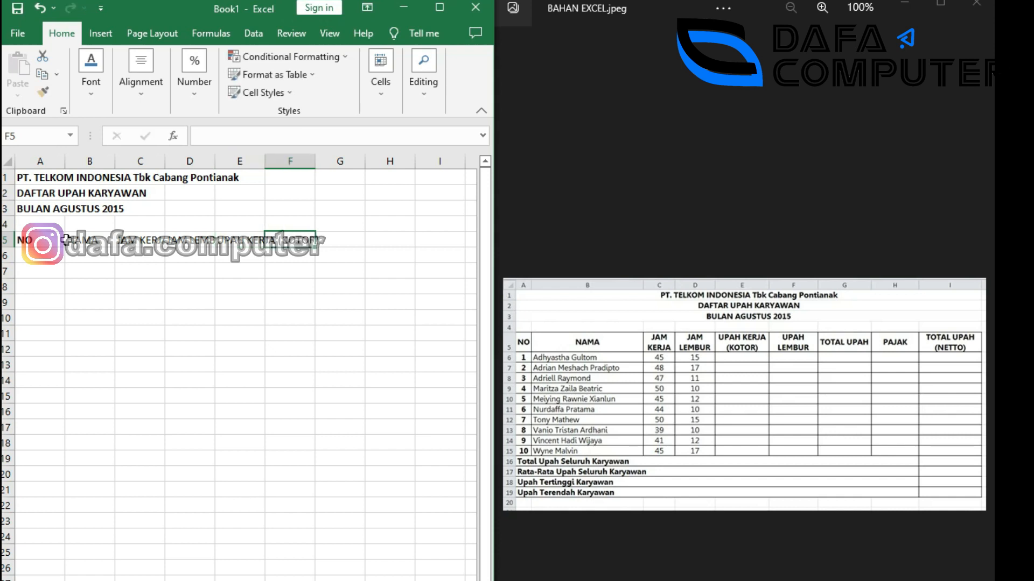
pyautogui.write('UPAH LEMBUR')
pyautogui.press('Tab')
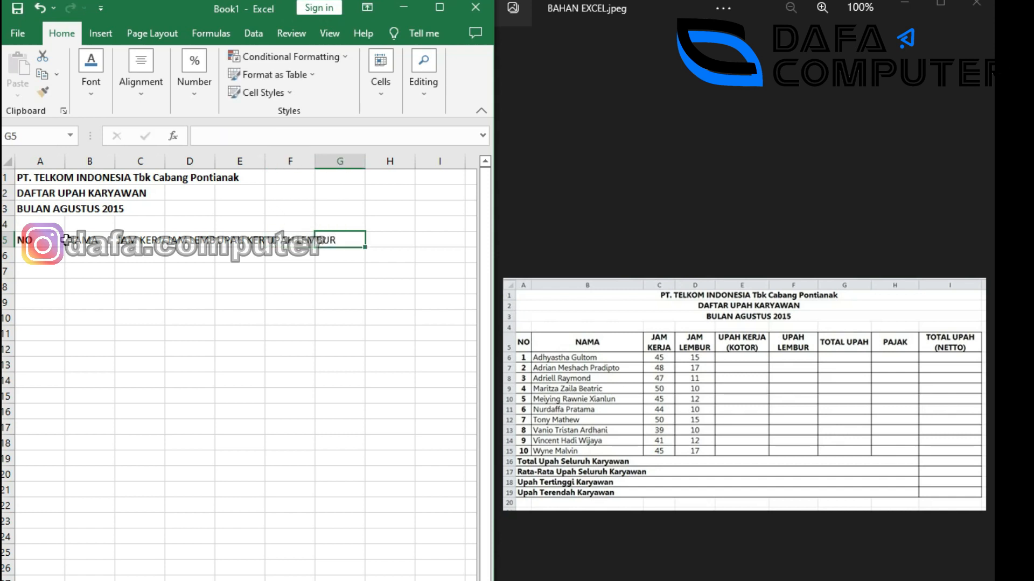
pyautogui.write('T')
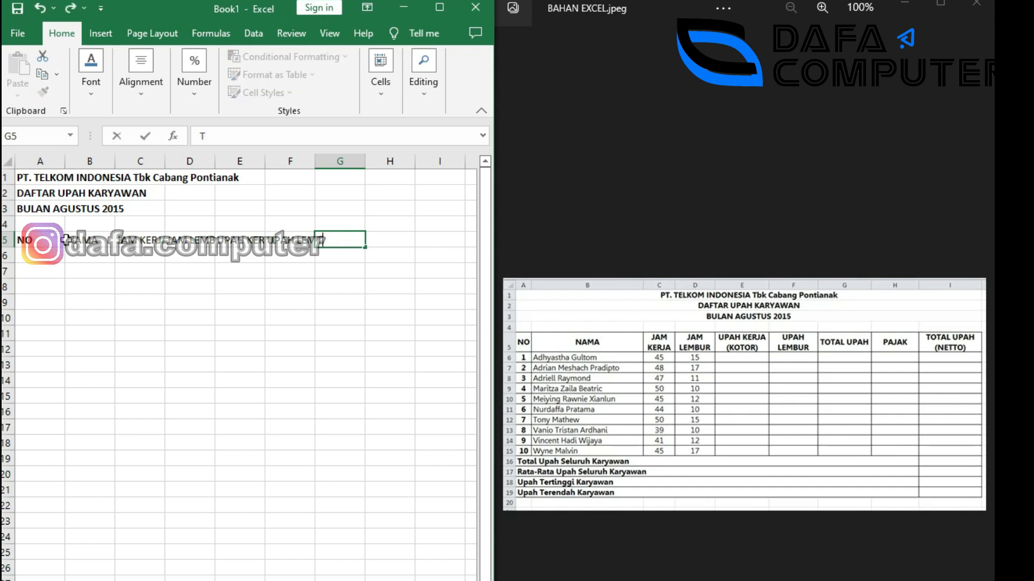
pyautogui.write('OTAL UPAH')
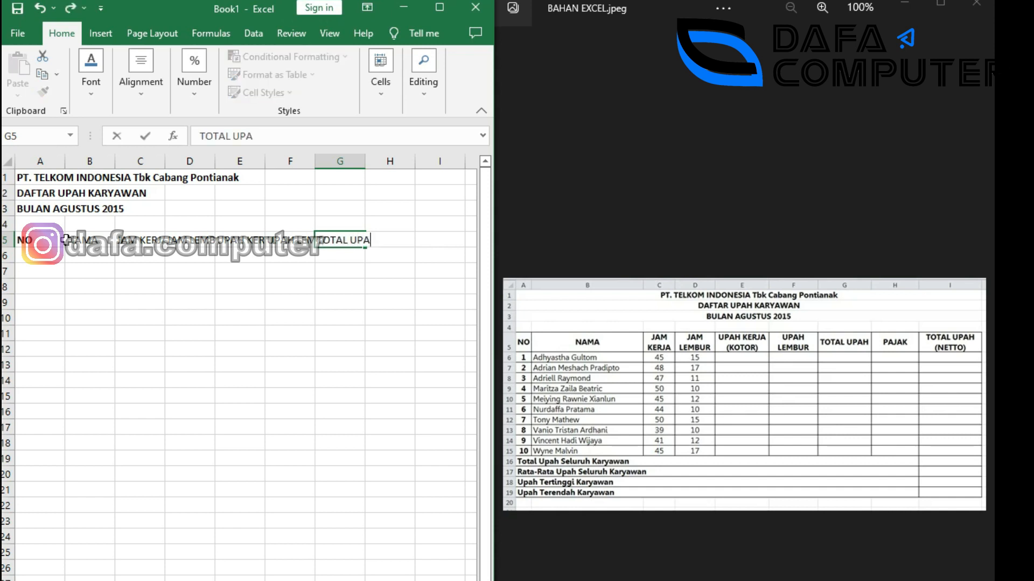
pyautogui.press('Tab')
pyautogui.write('PAJAK')
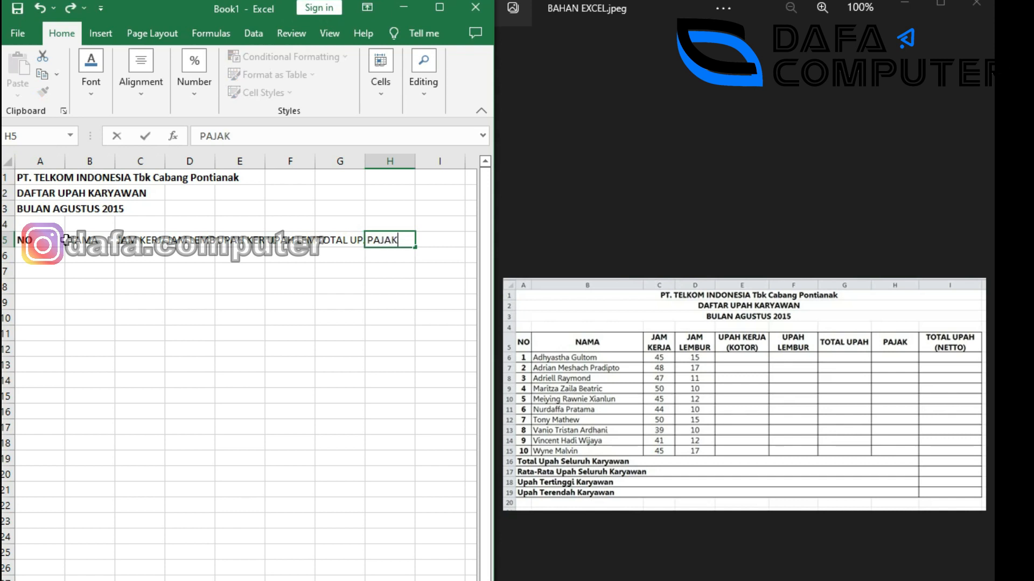
pyautogui.press('Tab')
pyautogui.write('TOTA')
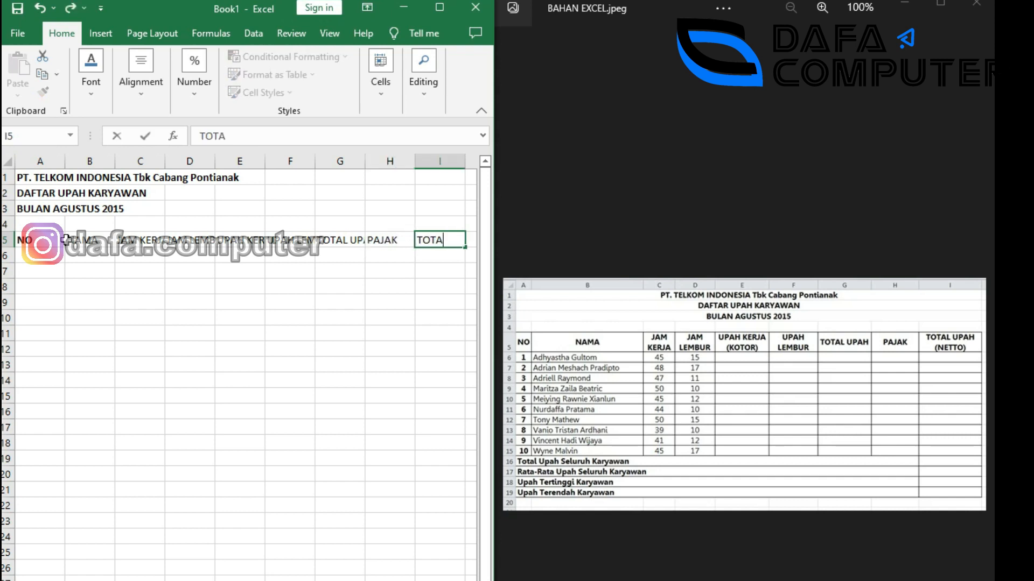
pyautogui.write('L UPAH (N')
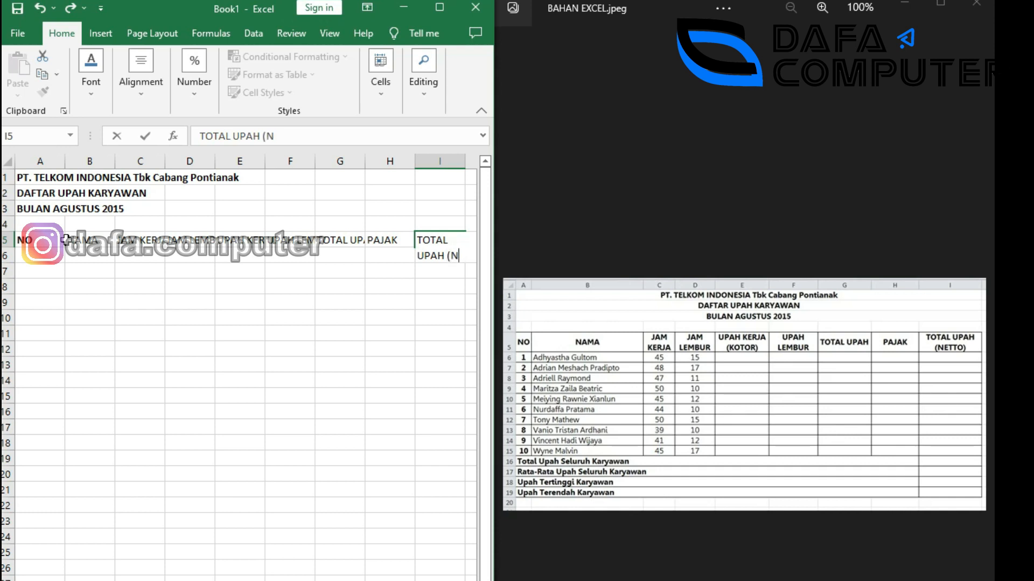
pyautogui.write('ETTO)')
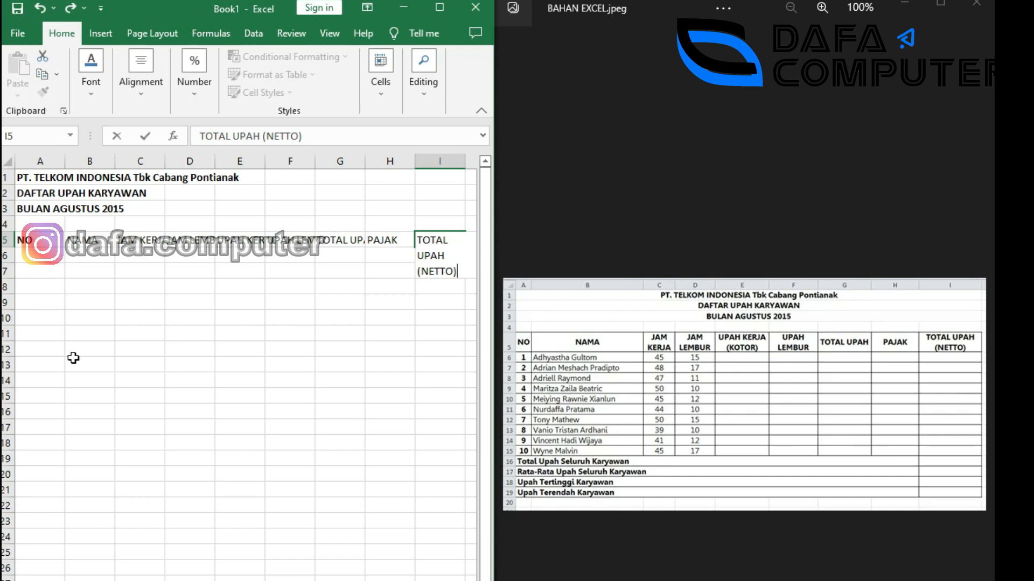
# Commit the TOTAL UPAH (NETTO) heading and select the A5:I5 heading row.
pyautogui.click(162, 334)
pyautogui.click(35, 242)
pyautogui.moveTo(35, 243); pyautogui.dragTo(425, 242)
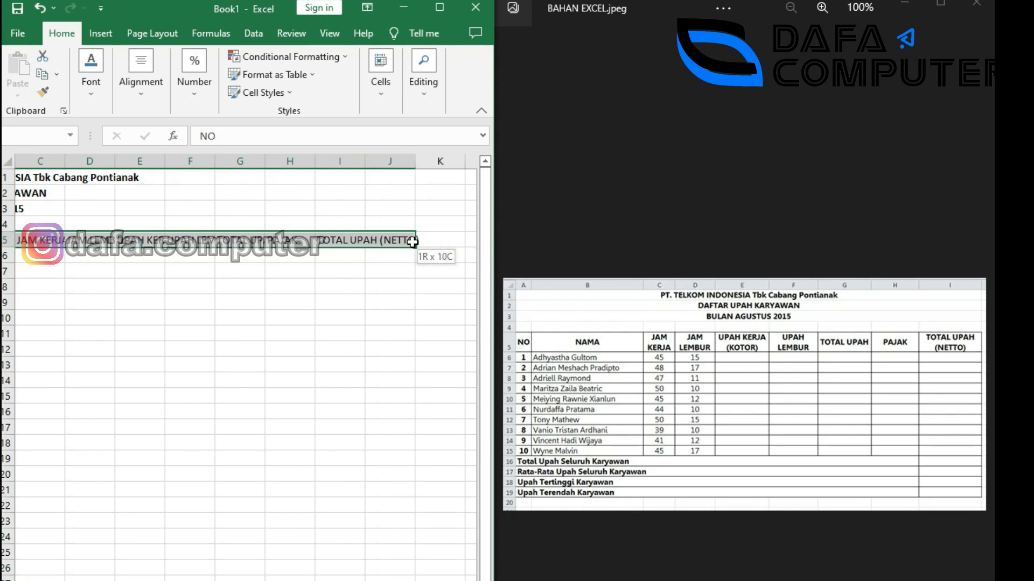
pyautogui.moveTo(412, 242); pyautogui.dragTo(413, 243)
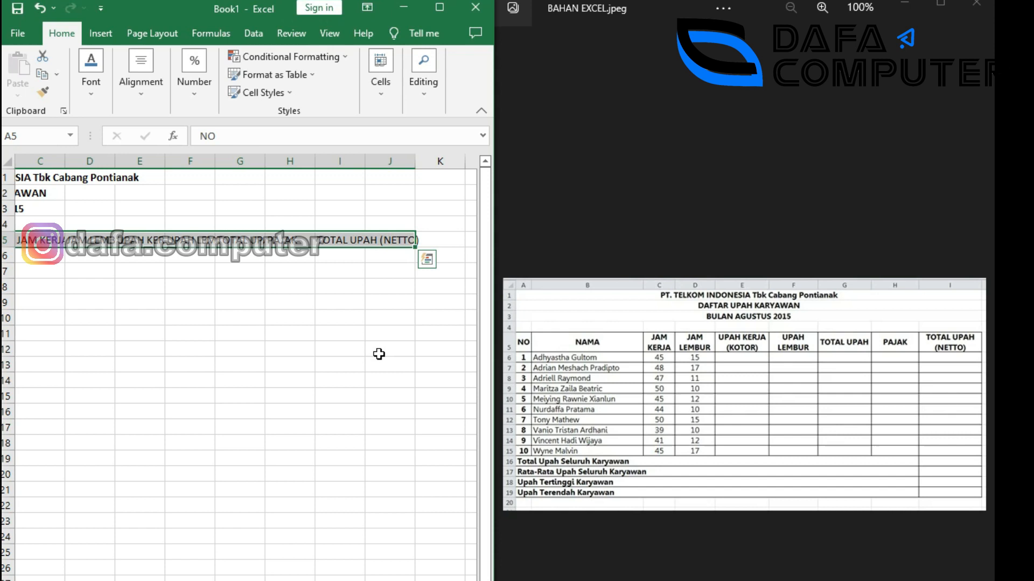
pyautogui.hscroll(-2, 378, 354)
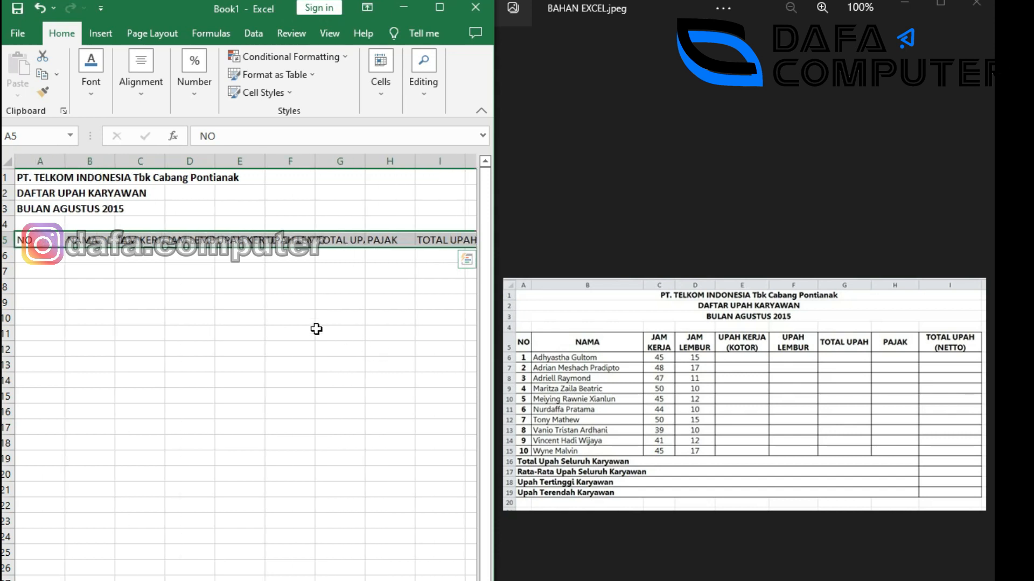
pyautogui.click(230, 284)
pyautogui.moveTo(27, 241); pyautogui.dragTo(396, 245)
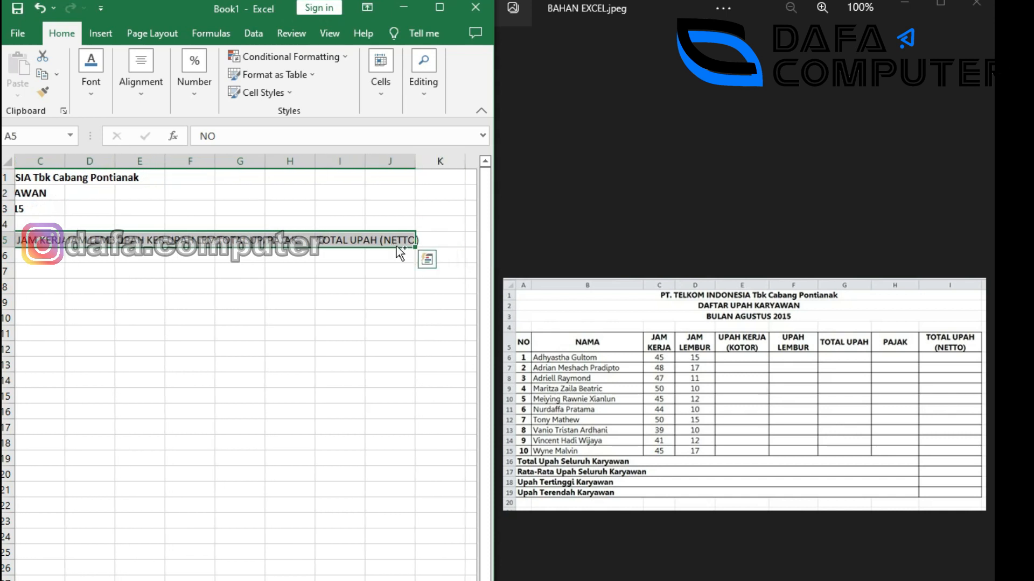
pyautogui.hscroll(-2, 396, 247)
pyautogui.click(290, 301)
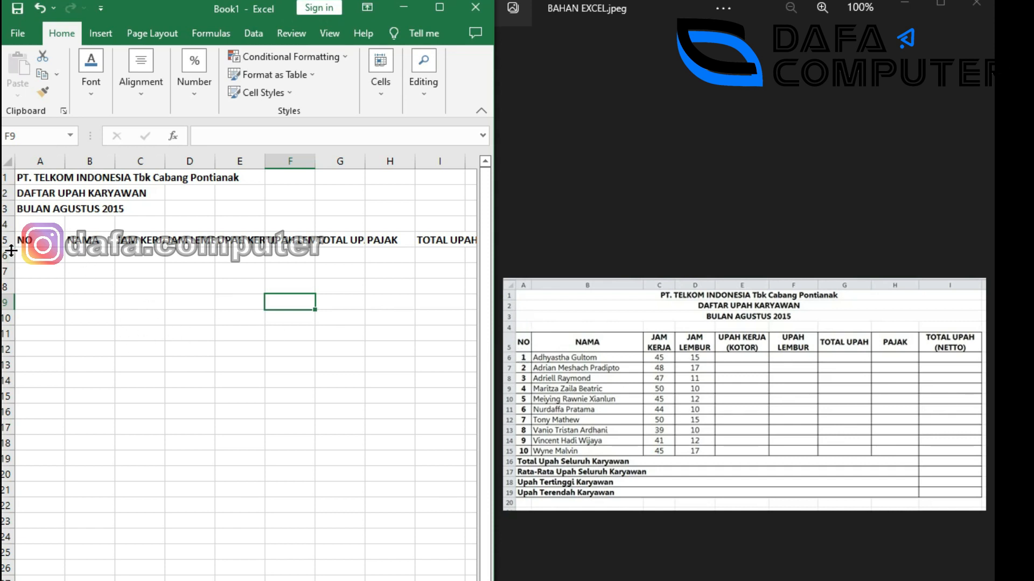
# Make row 5 about 28.5 tall and narrow column A to about 5.14.
pyautogui.moveTo(11, 248); pyautogui.dragTo(9, 262)
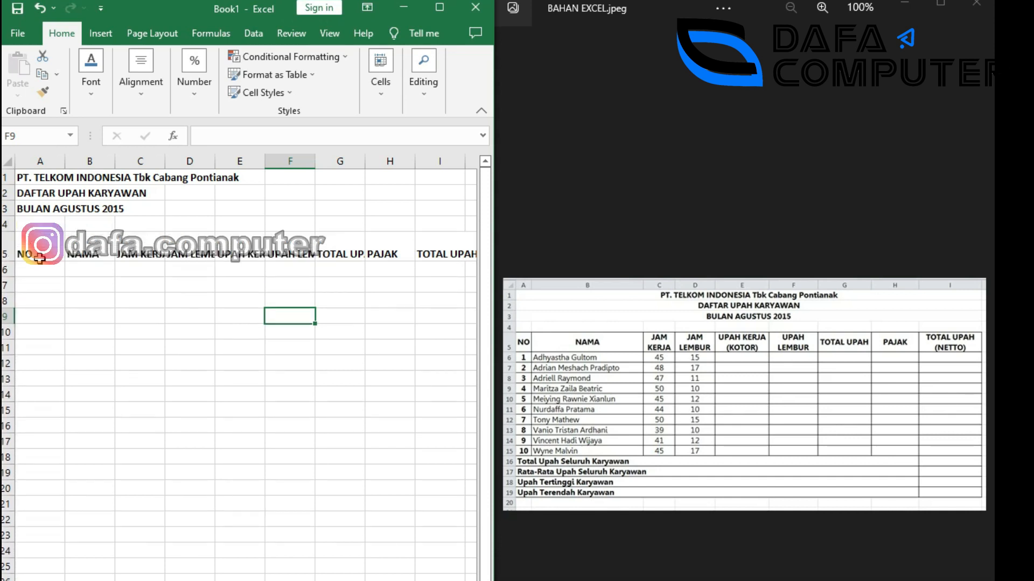
pyautogui.moveTo(60, 167); pyautogui.dragTo(43, 167)
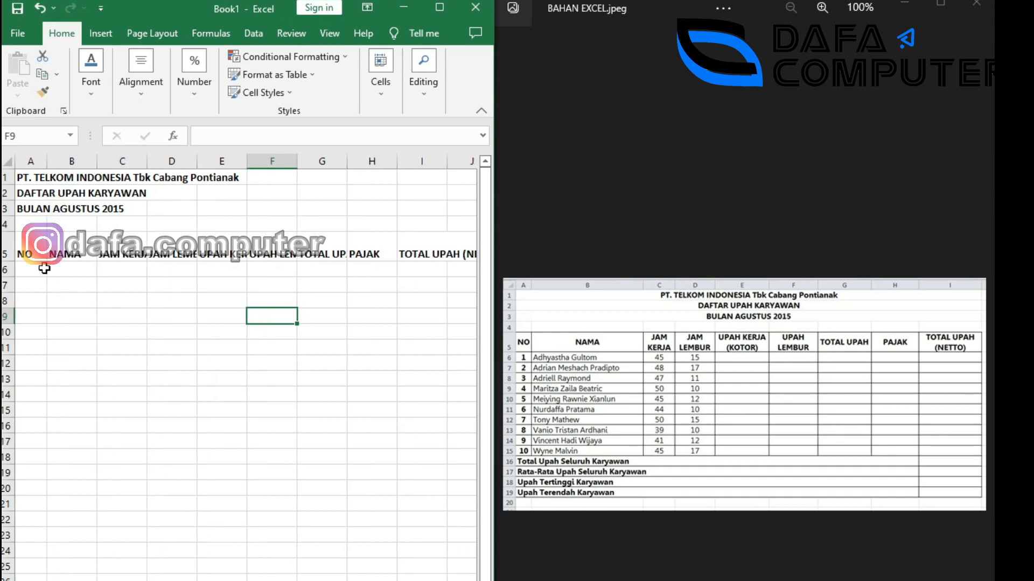
pyautogui.moveTo(23, 249); pyautogui.dragTo(70, 252)
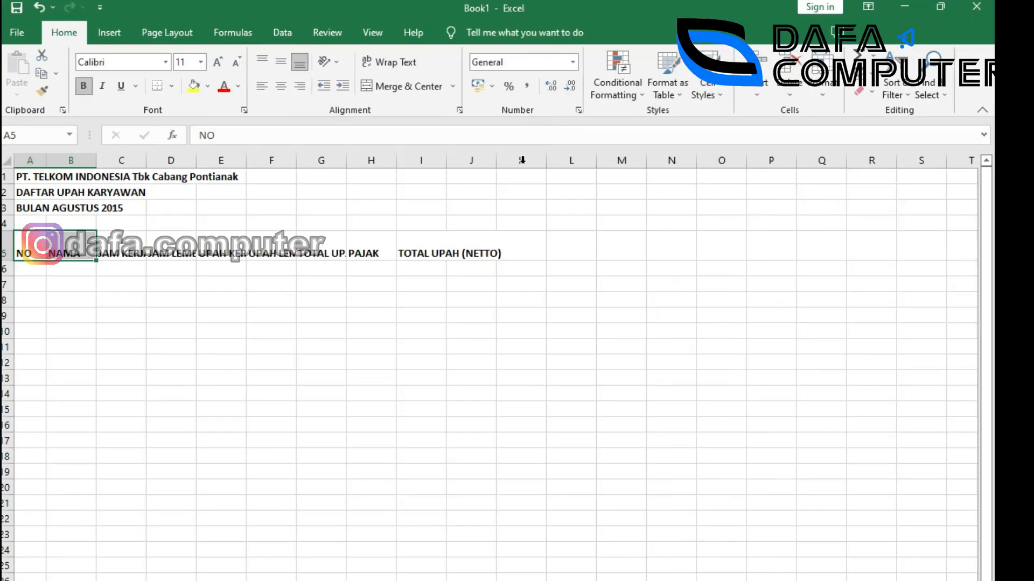
# Maximize Excel and apply Center and Middle Align to NO and NAMA in A5:B5.
pyautogui.click(439, 7)
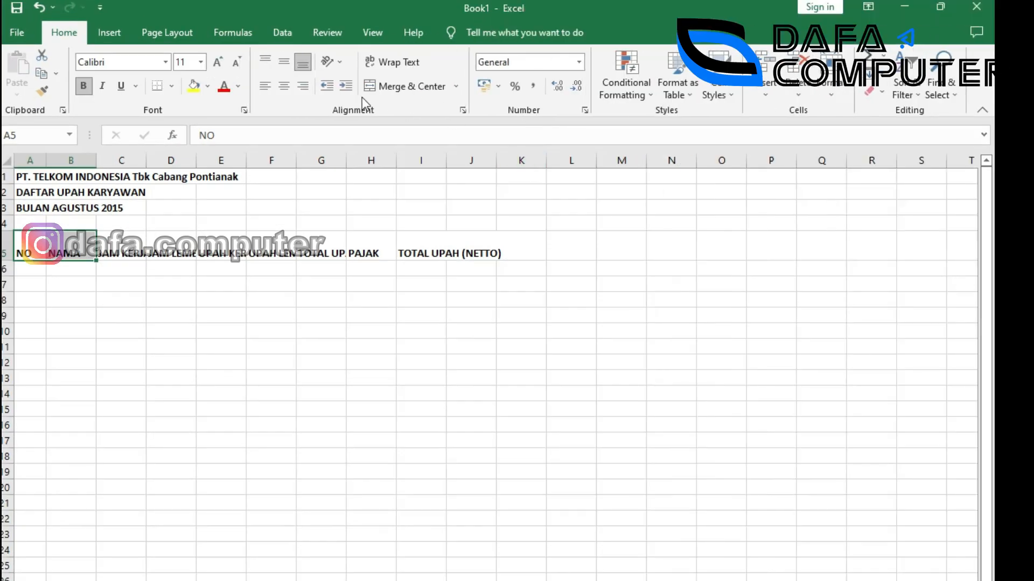
pyautogui.click(282, 87)
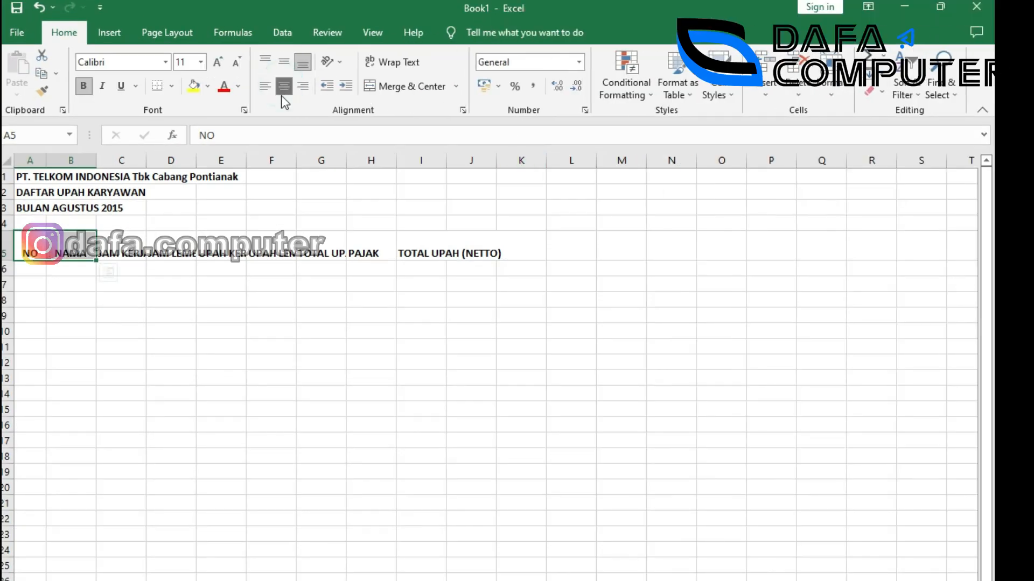
pyautogui.click(283, 66)
pyautogui.click(160, 343)
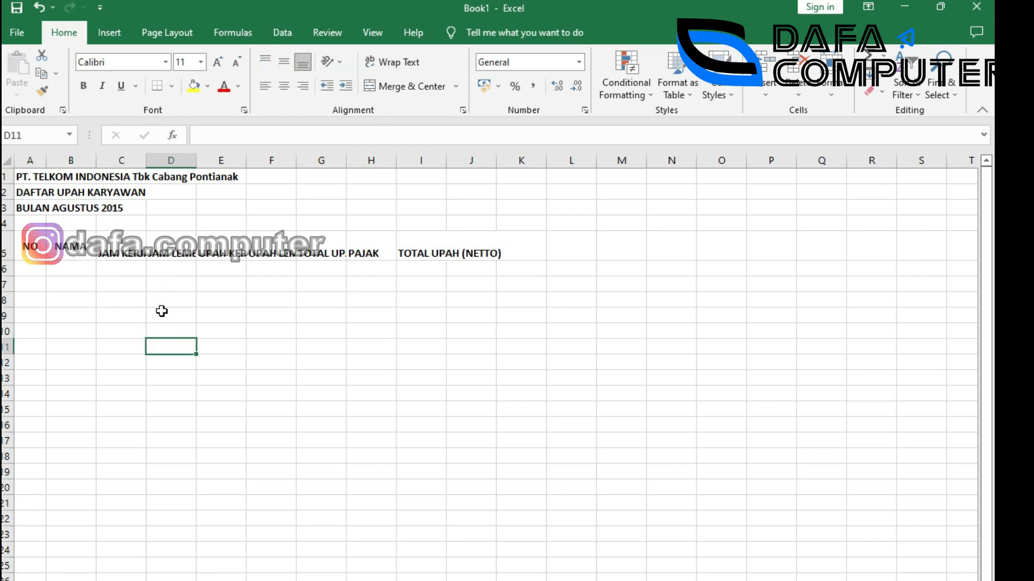
# Select the JAM KERJA header and check the reference table picture.
pyautogui.click(124, 243)
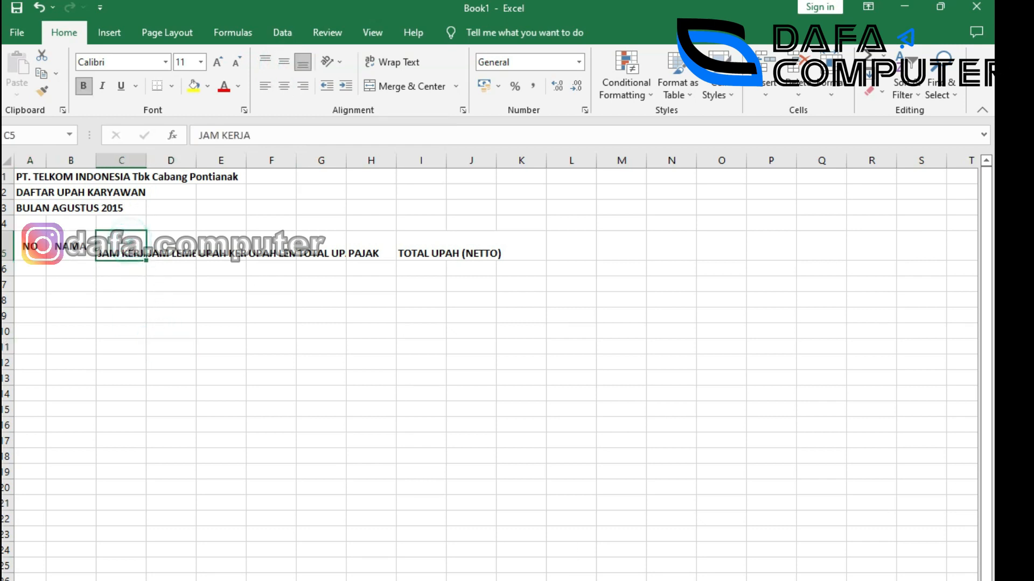
pyautogui.click(673, 580)
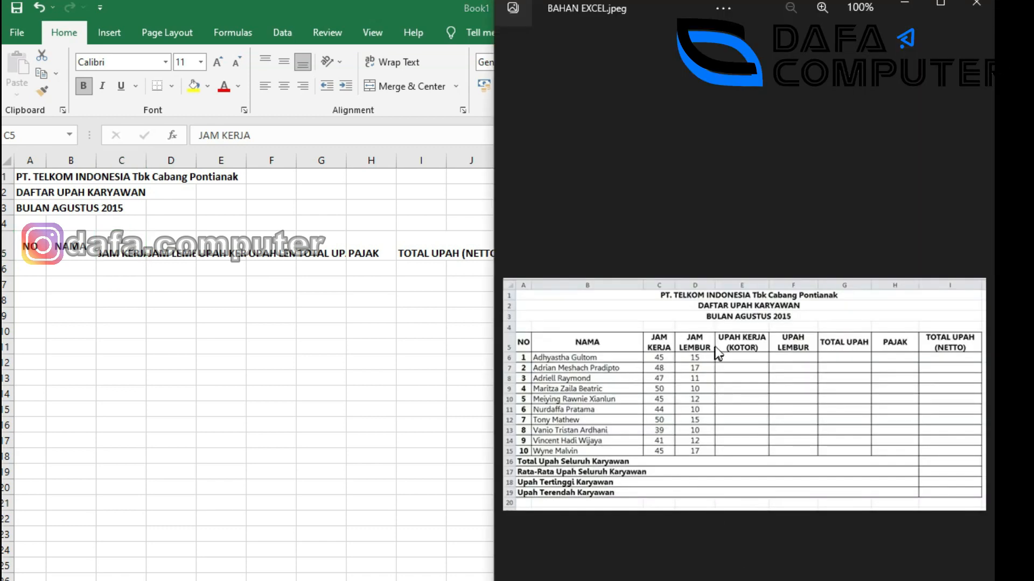
pyautogui.click(116, 242)
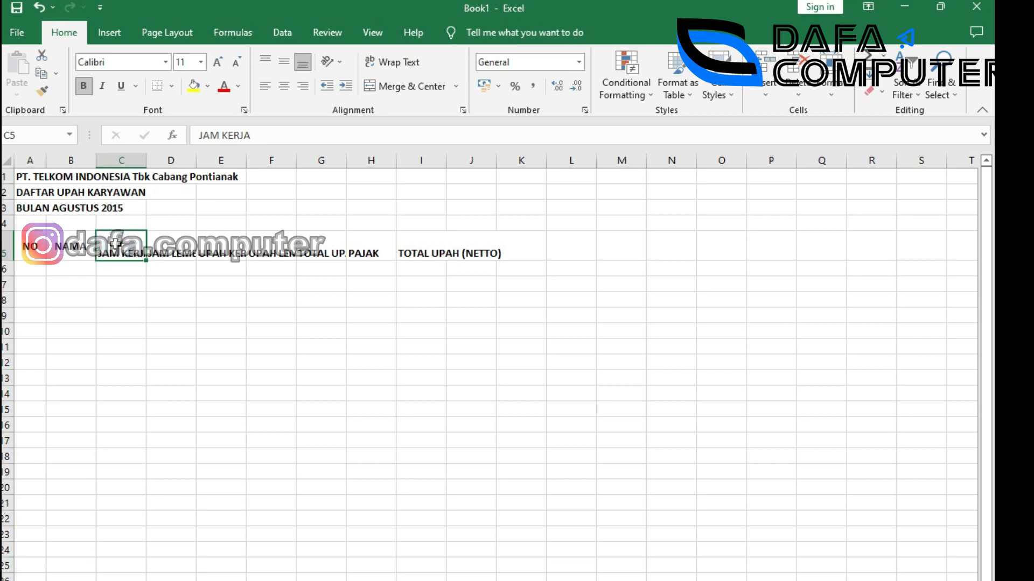
# Set the JAM KERJA header in C5 to Center horizontal and Justify vertical alignment.
pyautogui.rightClick(116, 242)
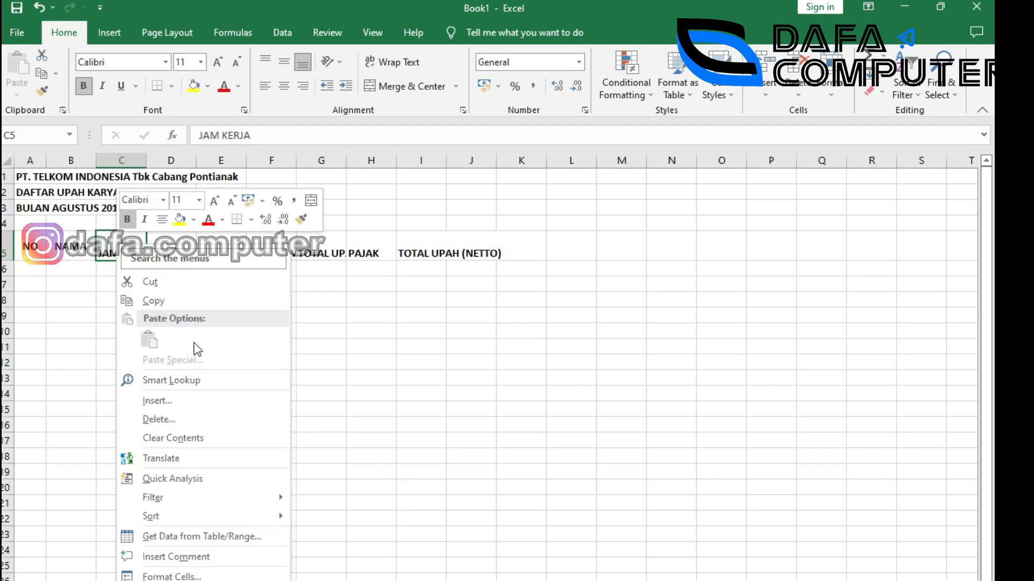
pyautogui.click(190, 575)
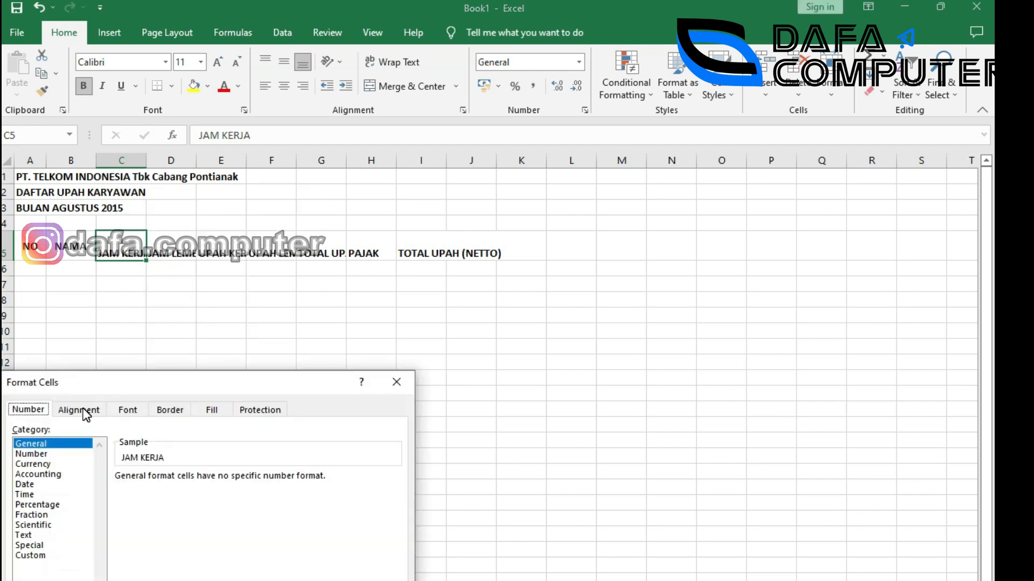
pyautogui.click(81, 410)
pyautogui.click(95, 462)
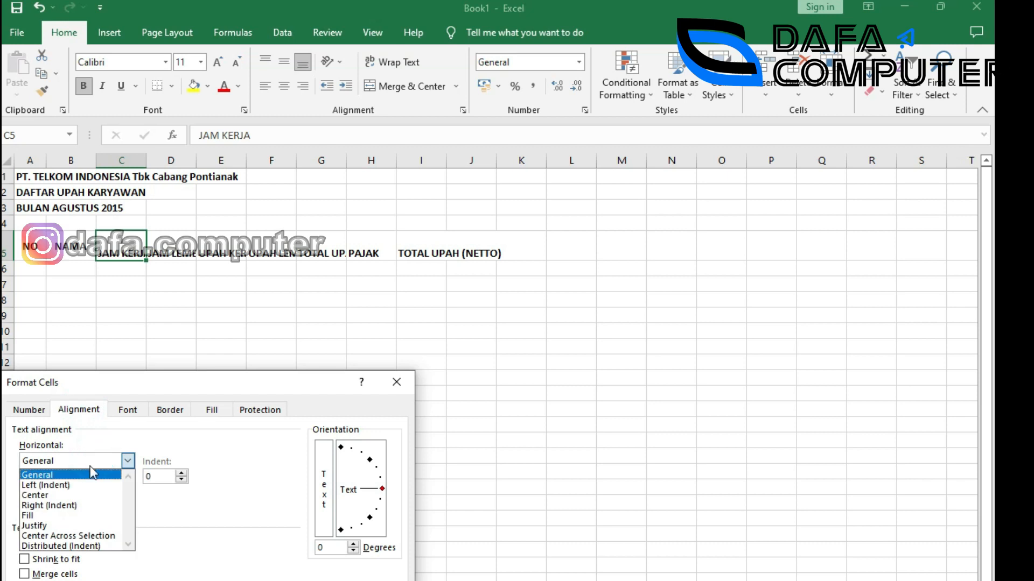
pyautogui.click(54, 496)
pyautogui.click(70, 493)
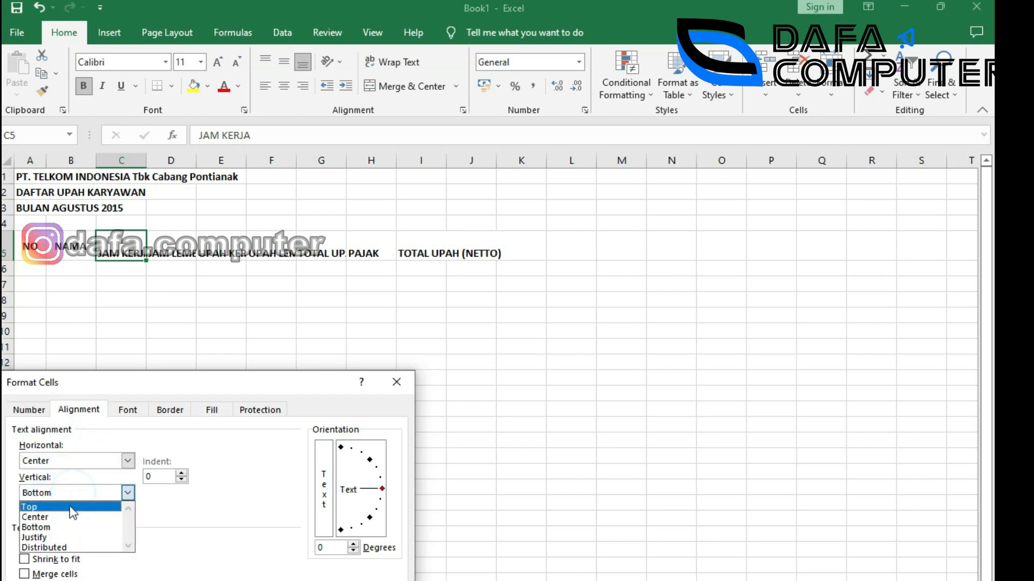
pyautogui.click(64, 538)
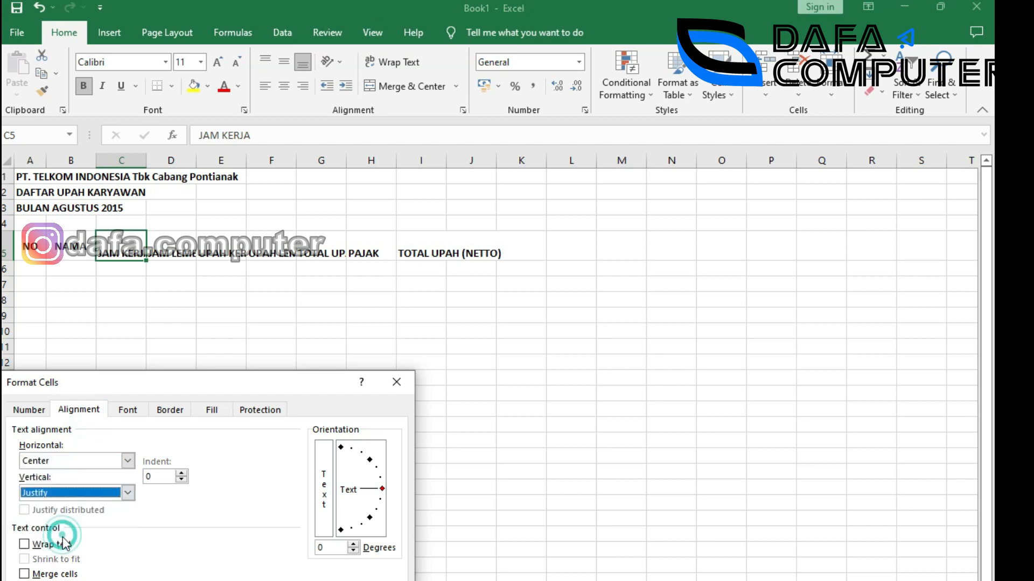
pyautogui.press('Return')
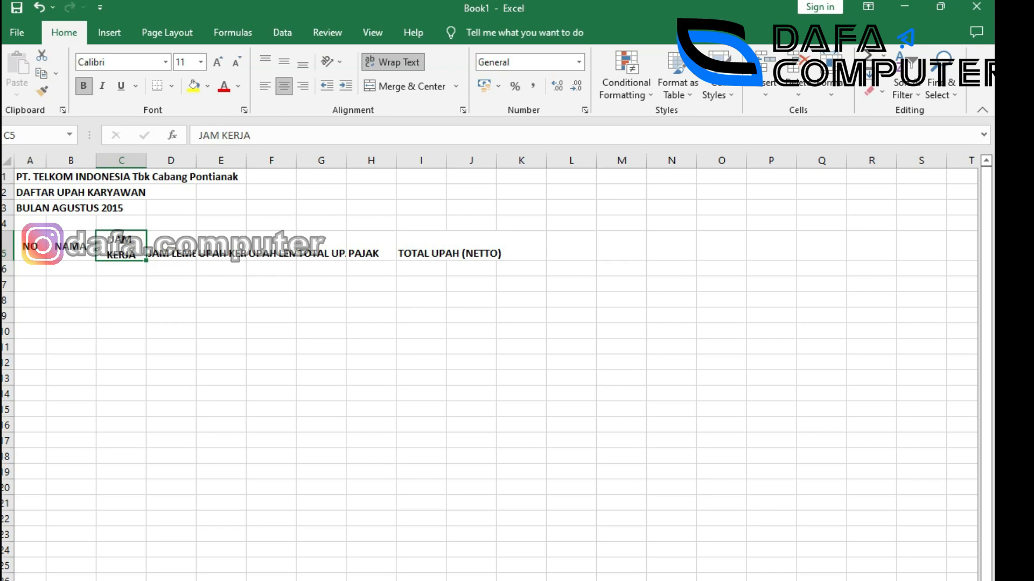
# Apply Center horizontal and Justify vertical alignment to the D5:F5 headers.
pyautogui.hotkey('alt', 'Tab')
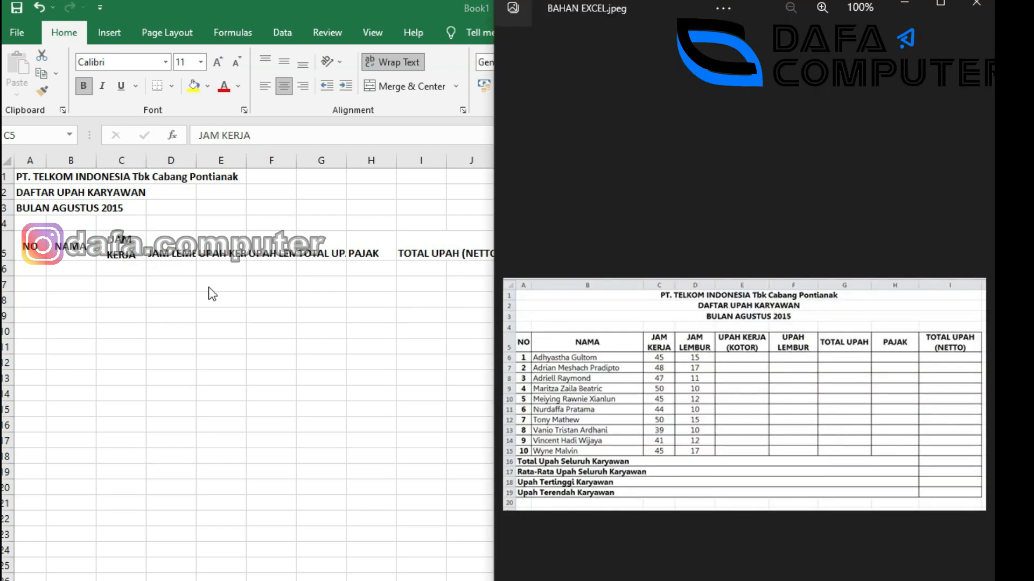
pyautogui.click(165, 247)
pyautogui.moveTo(161, 249); pyautogui.dragTo(283, 253)
pyautogui.rightClick(215, 248)
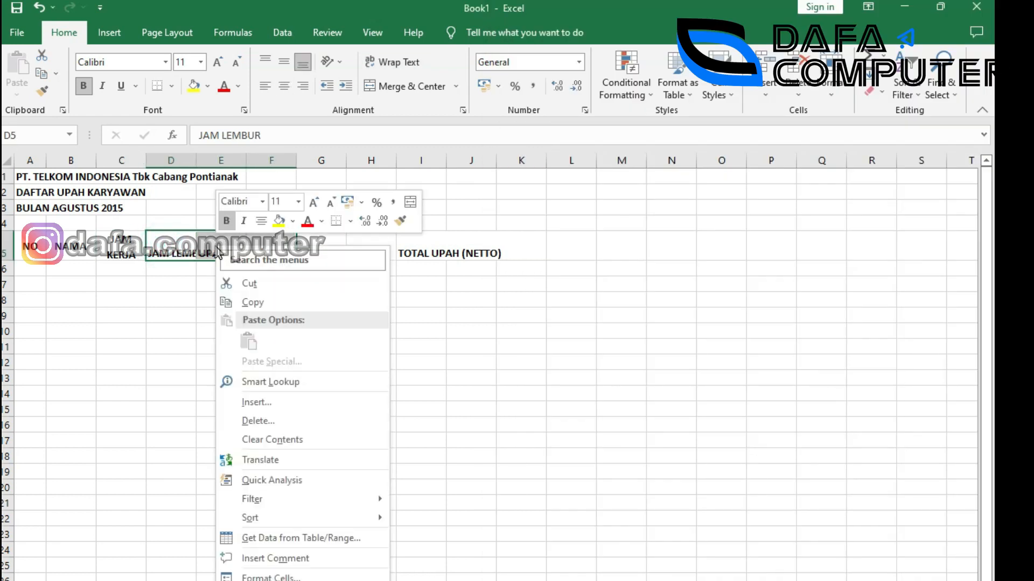
pyautogui.click(271, 577)
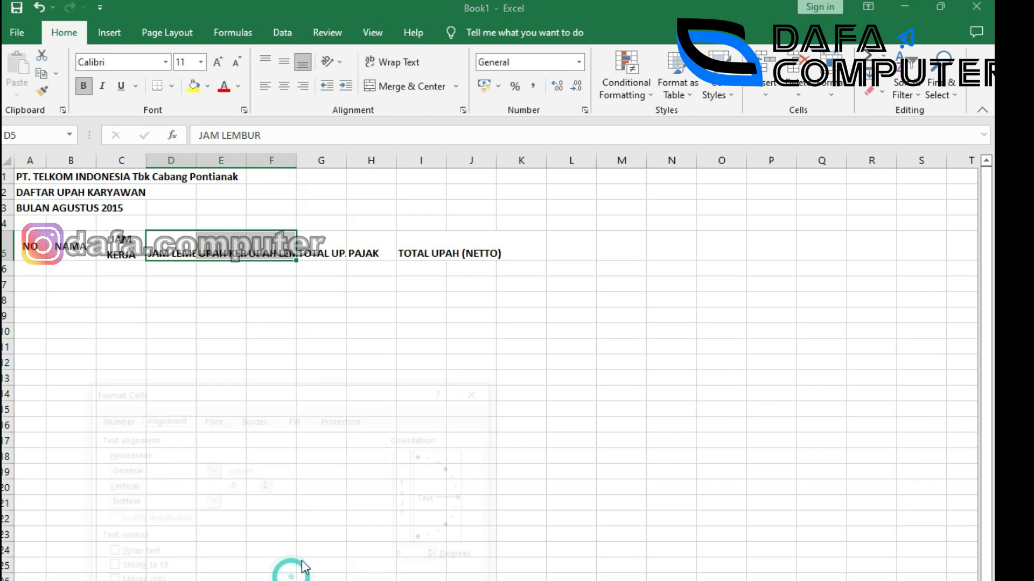
pyautogui.click(163, 467)
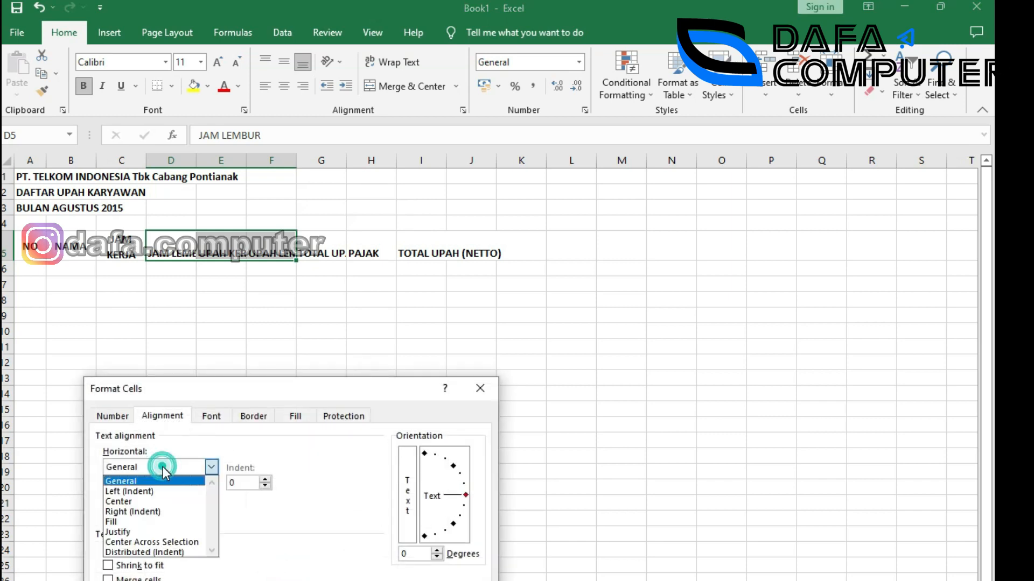
pyautogui.click(146, 502)
pyautogui.click(148, 503)
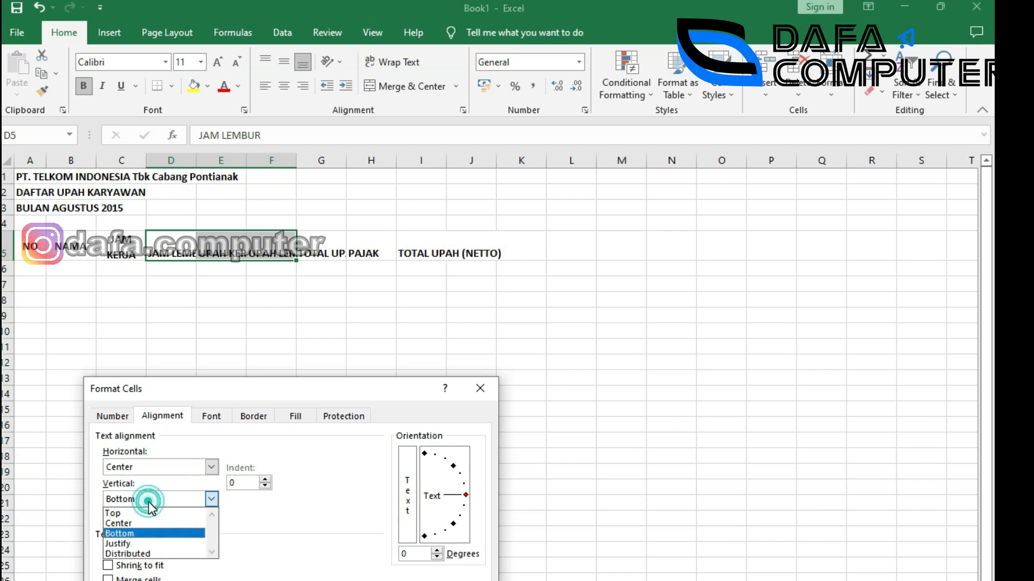
pyautogui.click(144, 543)
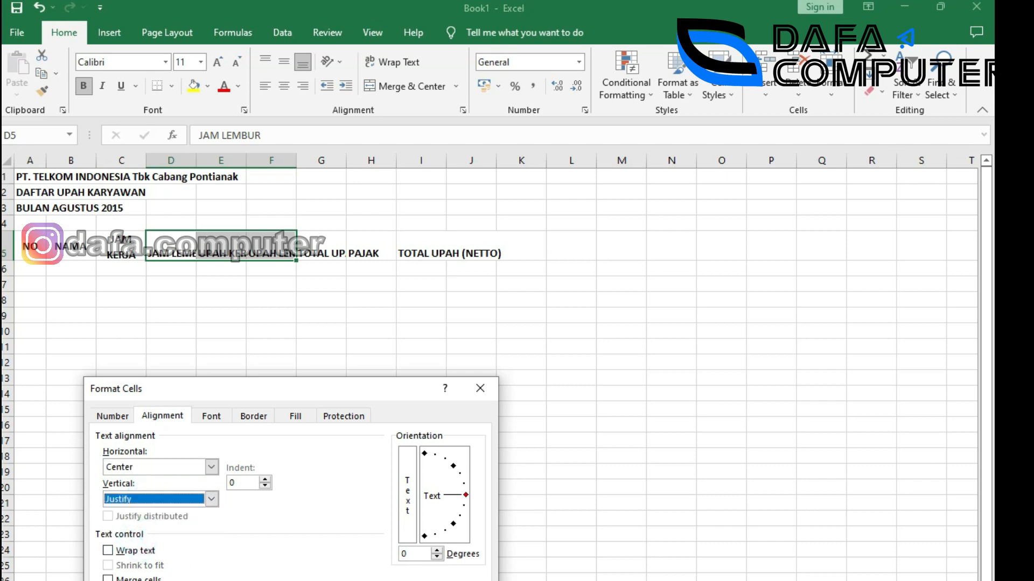
pyautogui.press('Return')
# Select the TOTAL UPAH header cell and compare it with the reference image.
pyautogui.click(249, 281)
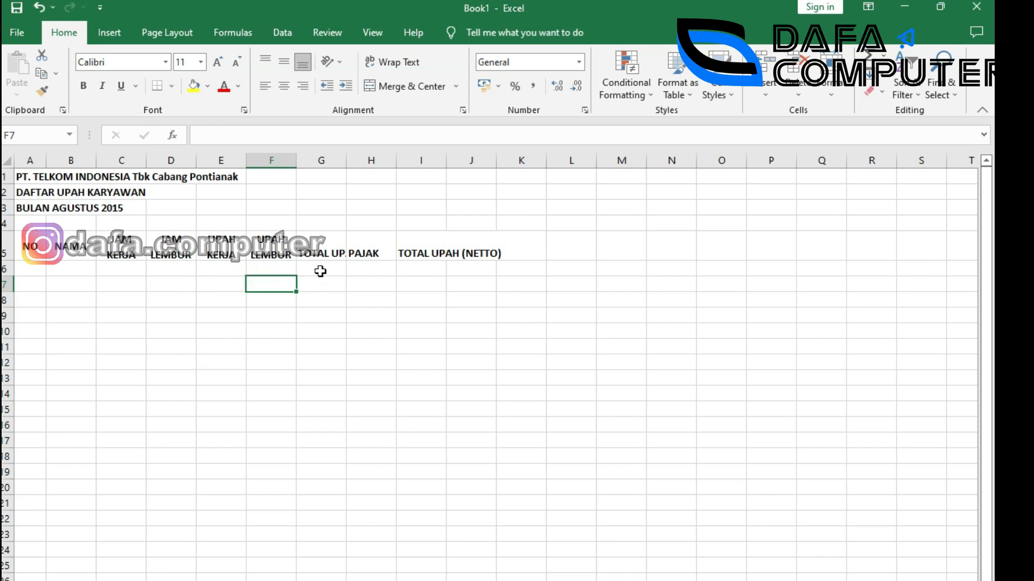
pyautogui.click(321, 253)
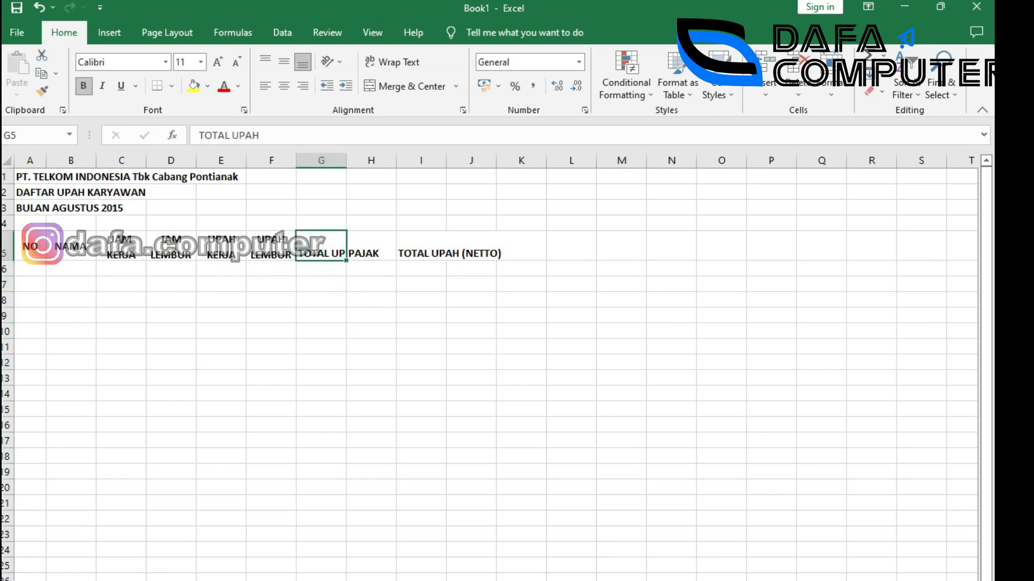
pyautogui.hotkey('alt', 'Tab')
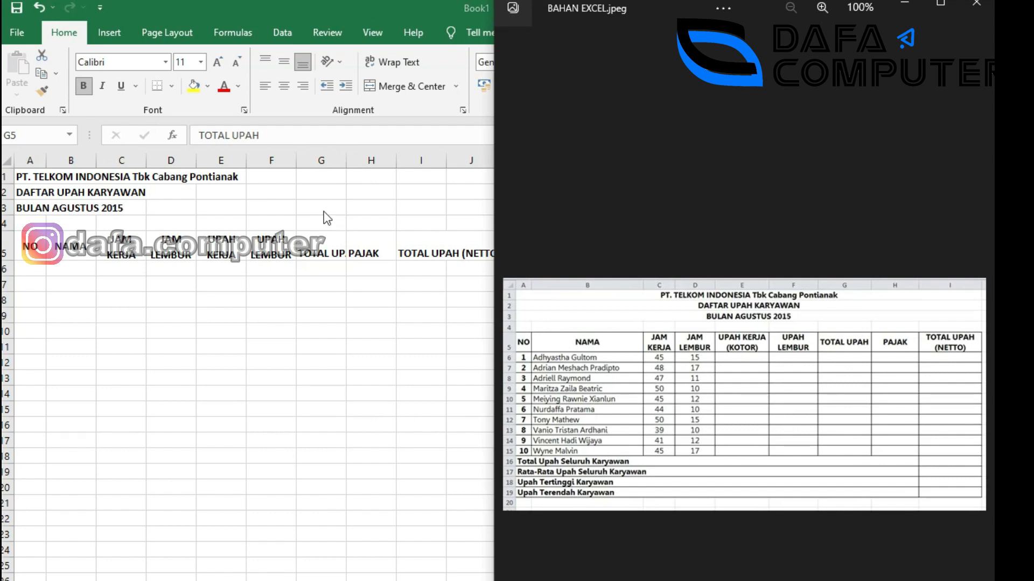
pyautogui.click(337, 245)
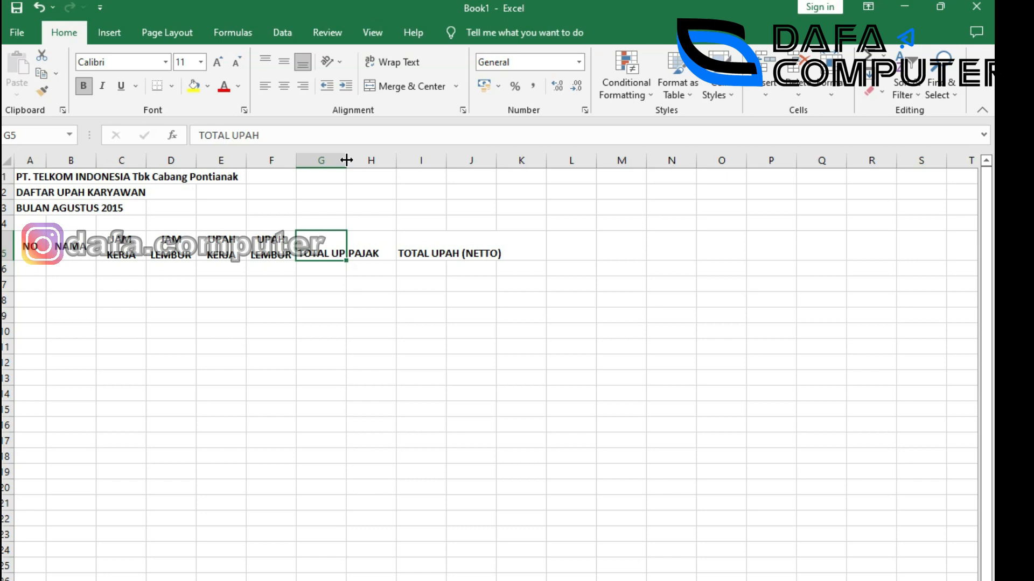
# Widen column G and center the TOTAL UPAH and PAJAK headers.
pyautogui.moveTo(346, 160); pyautogui.dragTo(365, 160)
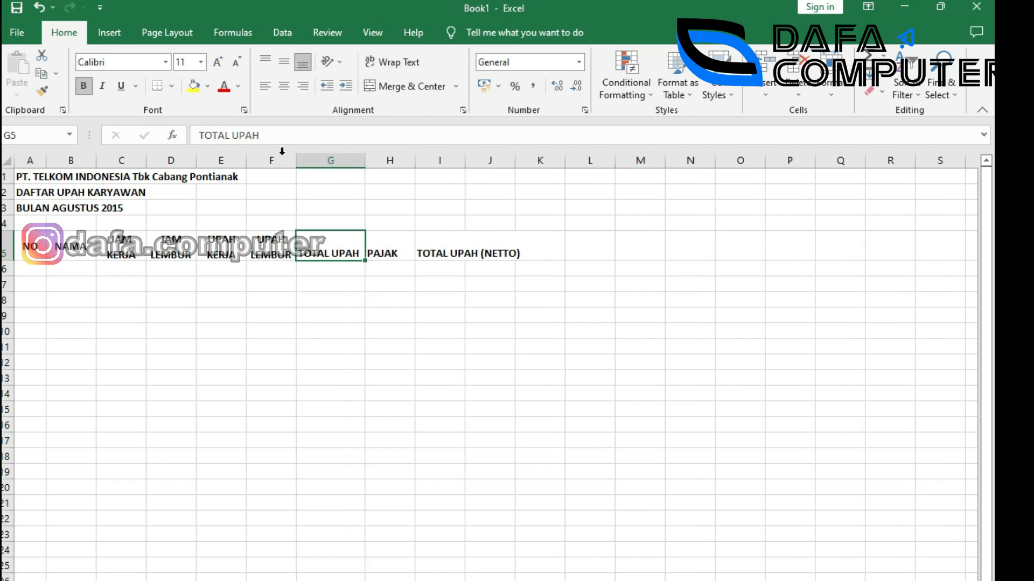
pyautogui.click(284, 60)
pyautogui.click(386, 254)
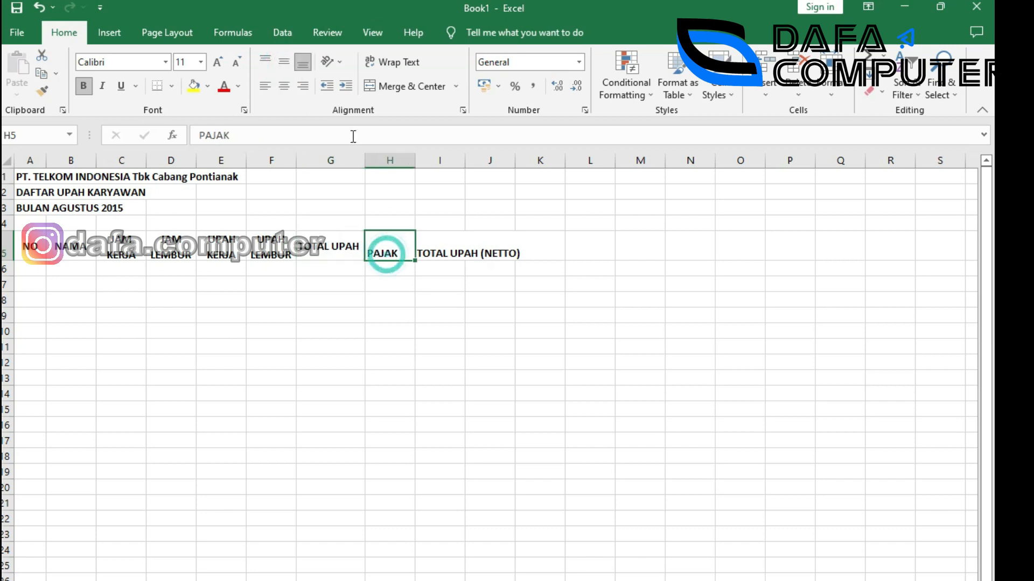
pyautogui.click(284, 61)
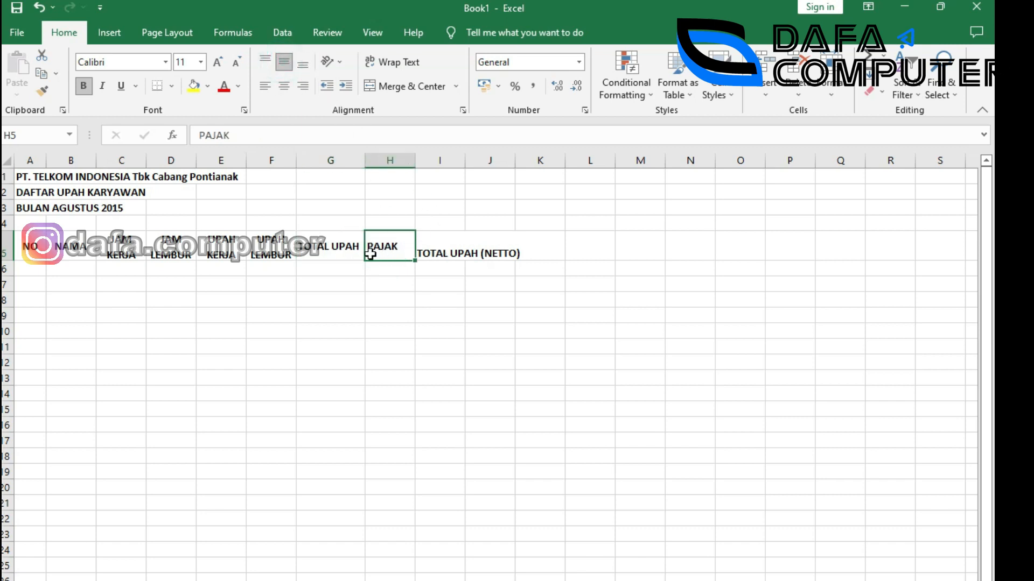
pyautogui.click(284, 86)
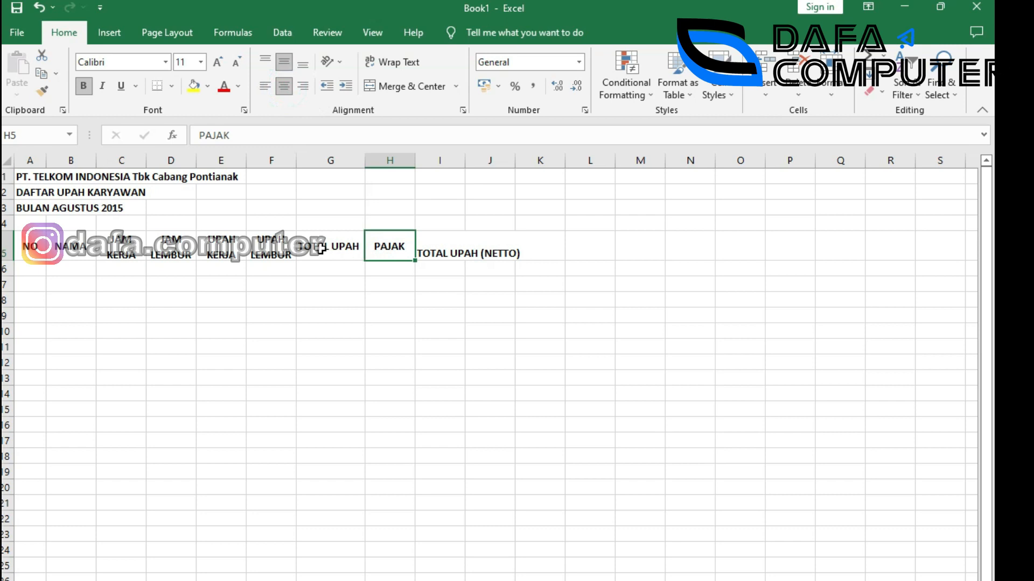
# Check the reference image, then select the TOTAL UPAH (NETTO) header in I5.
pyautogui.click(449, 250)
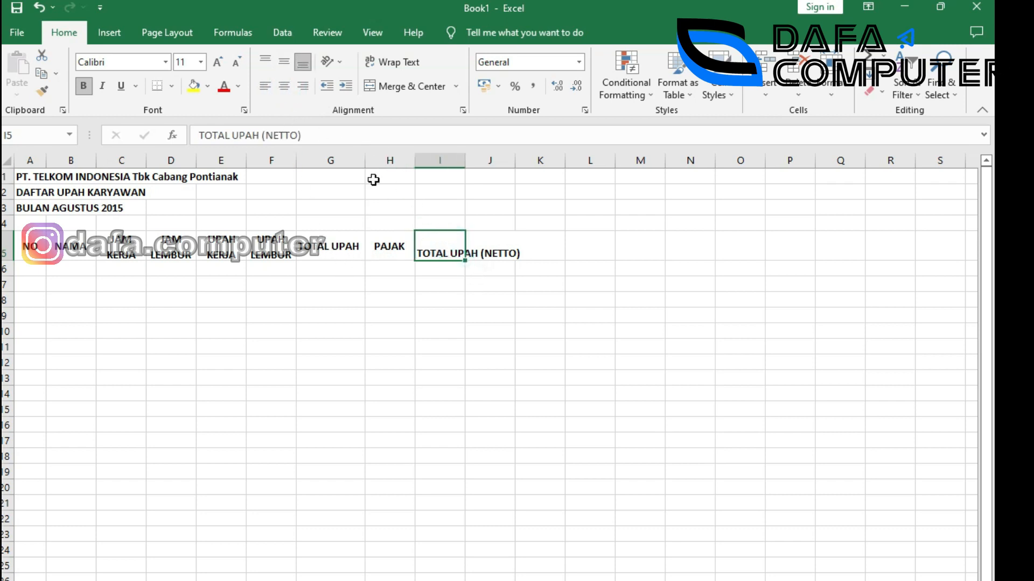
pyautogui.hotkey('alt', 'Tab')
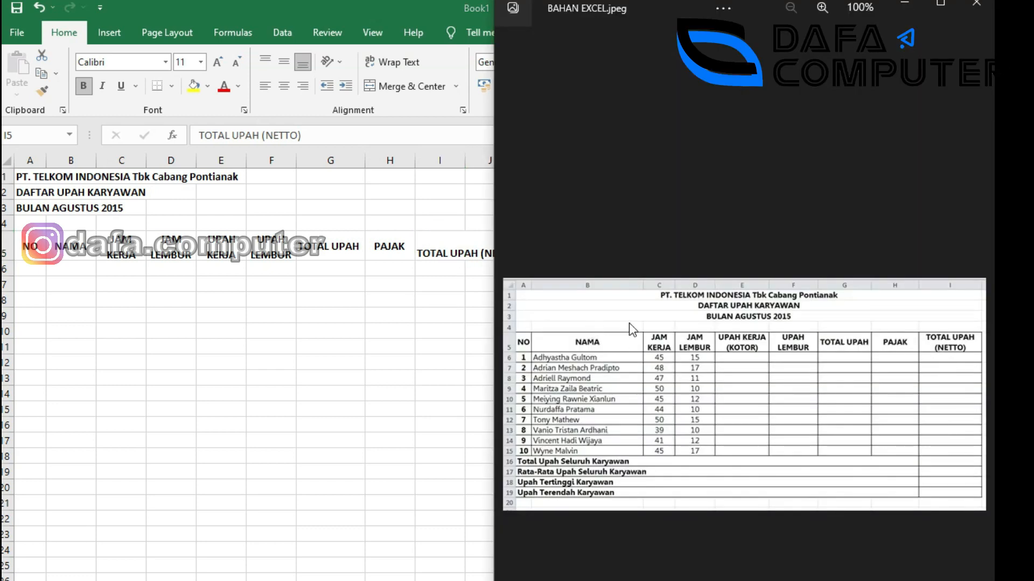
pyautogui.click(435, 249)
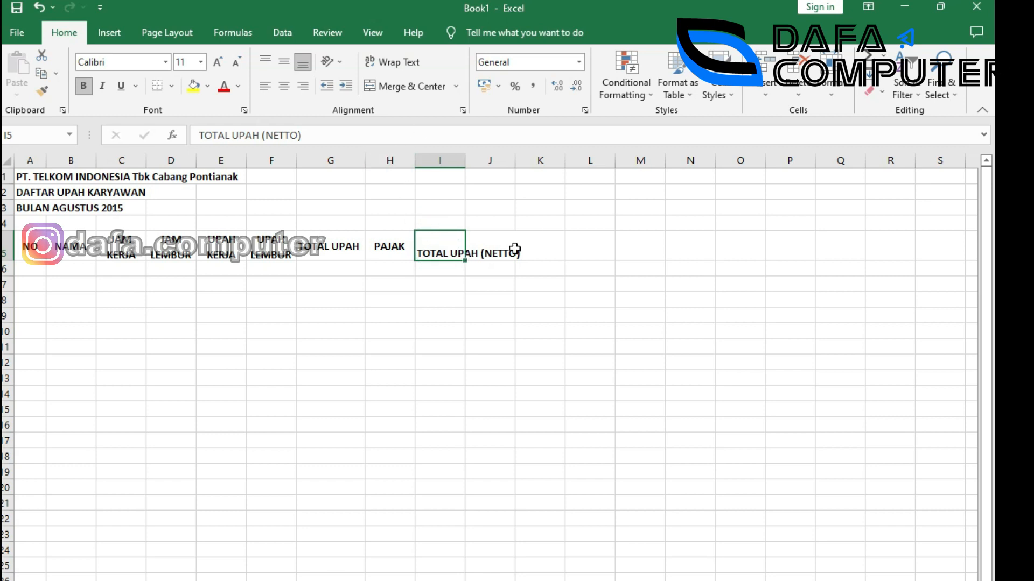
pyautogui.click(488, 249)
pyautogui.click(439, 250)
# Give I5 Center horizontal, Justify vertical alignment with wrapping, and widen column I.
pyautogui.rightClick(442, 251)
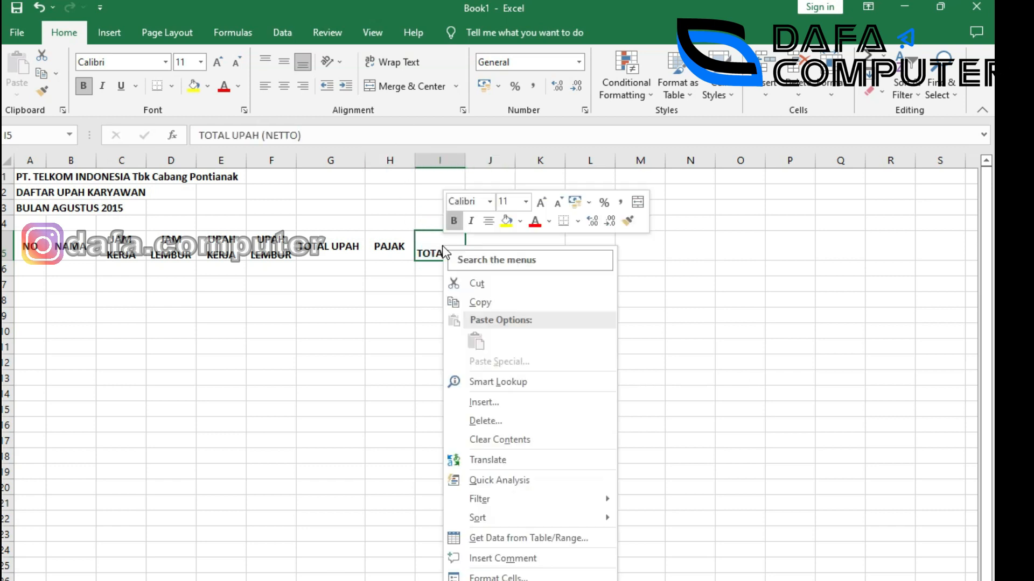
pyautogui.click(518, 575)
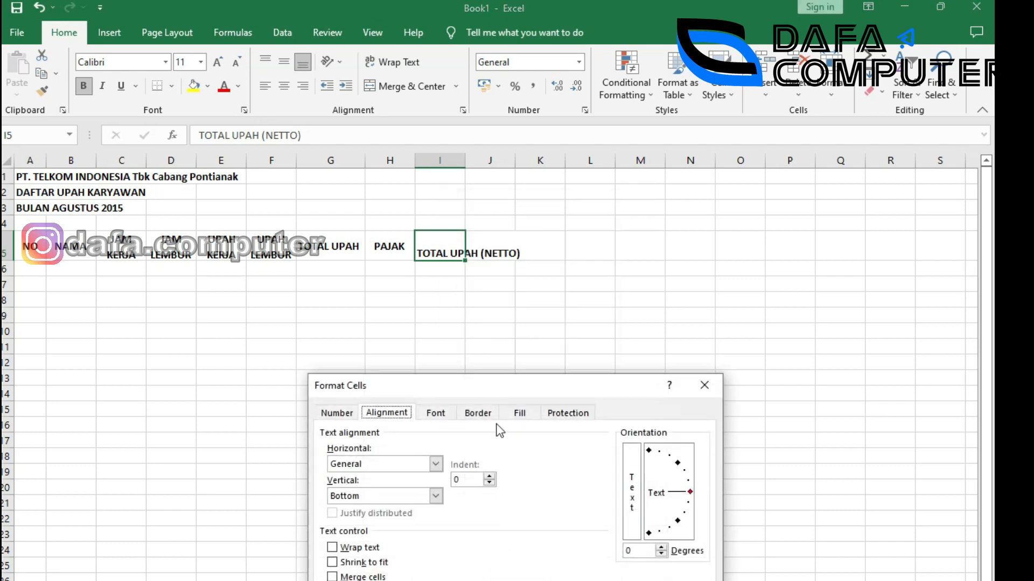
pyautogui.click(435, 464)
pyautogui.click(375, 499)
pyautogui.click(373, 495)
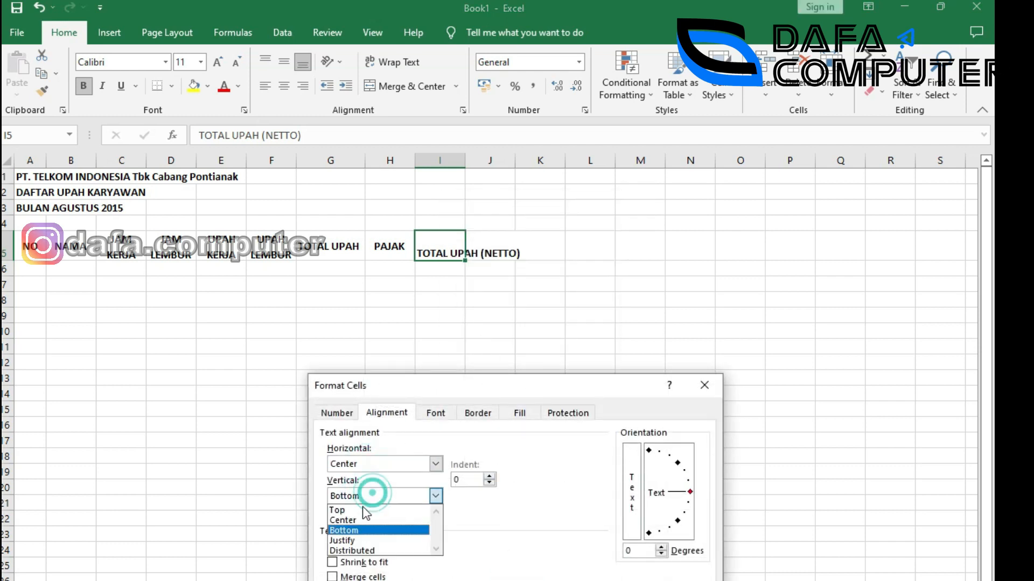
pyautogui.click(359, 544)
pyautogui.click(359, 545)
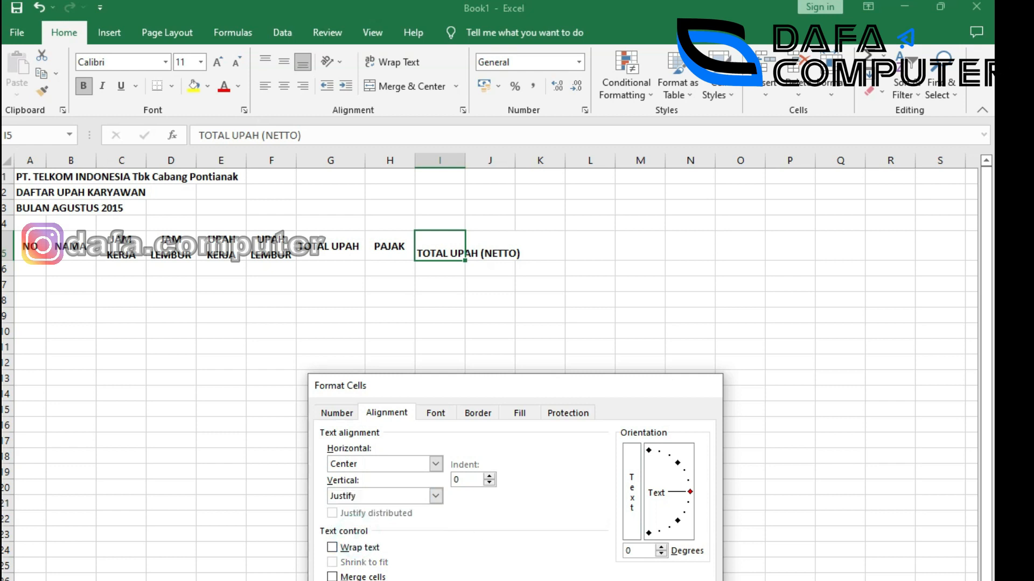
pyautogui.press('Return')
pyautogui.moveTo(465, 161); pyautogui.dragTo(495, 161)
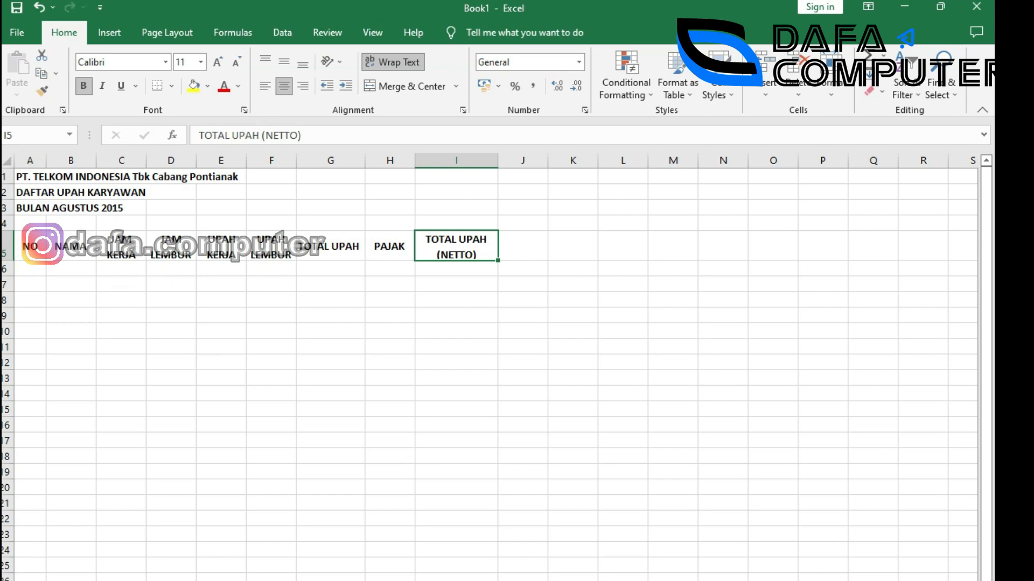
pyautogui.hotkey('alt', 'Tab')
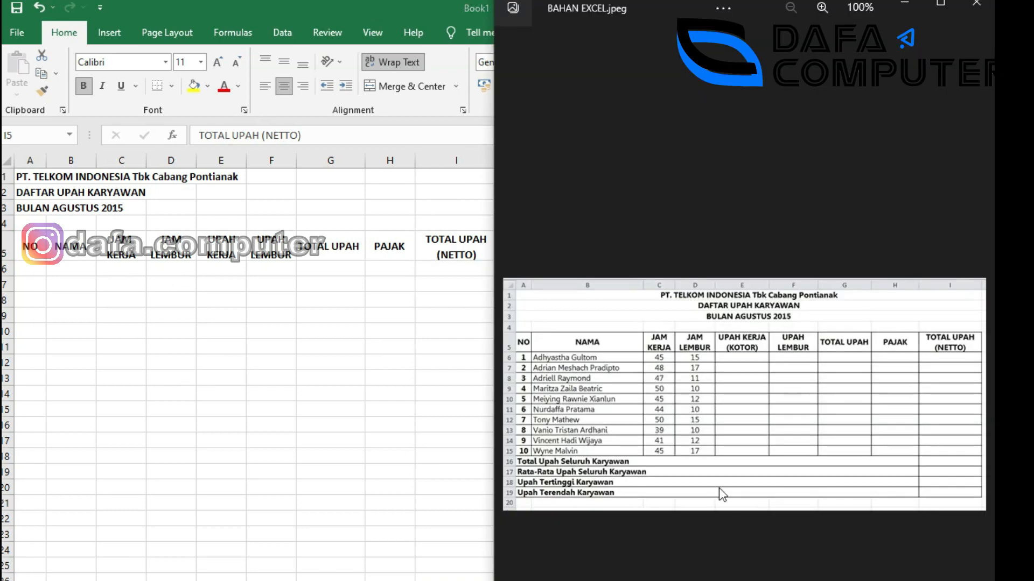
# Enter 1 and 2 in A6:A7 and fill the series down to 10 in A15.
pyautogui.hotkey('alt', 'Tab')
pyautogui.click(30, 268)
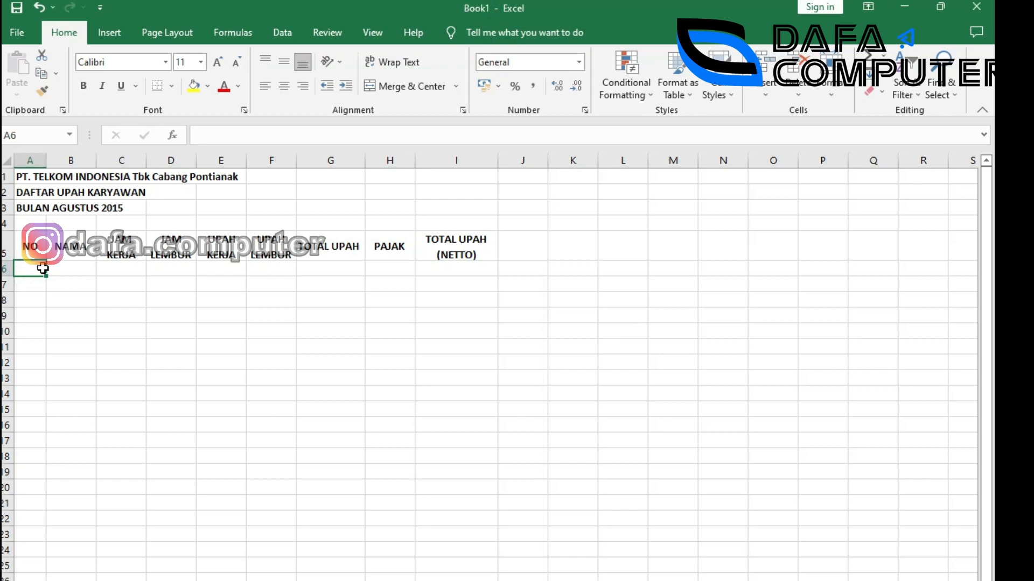
pyautogui.write('1')
pyautogui.click(40, 286)
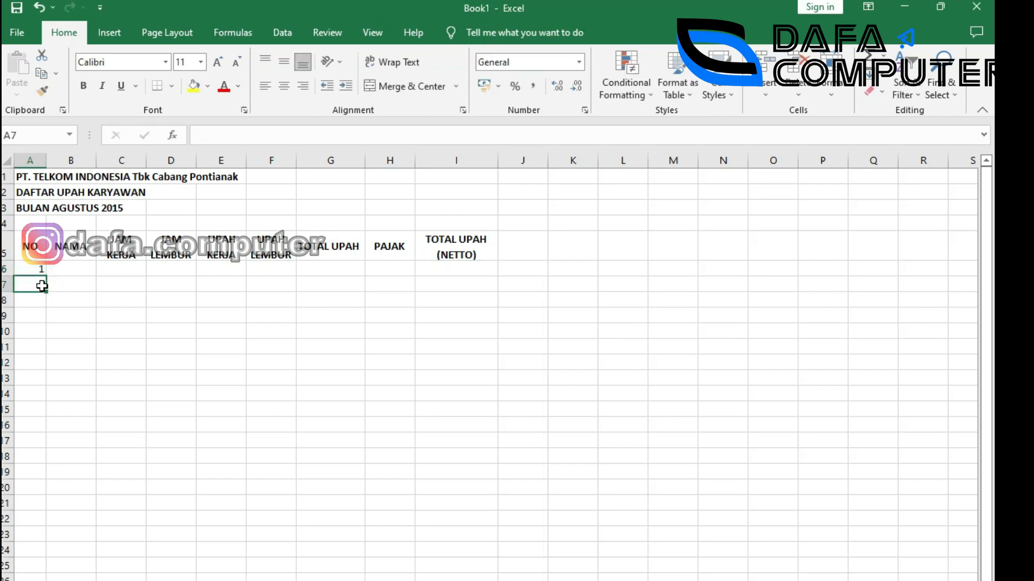
pyautogui.write('2')
pyautogui.click(84, 346)
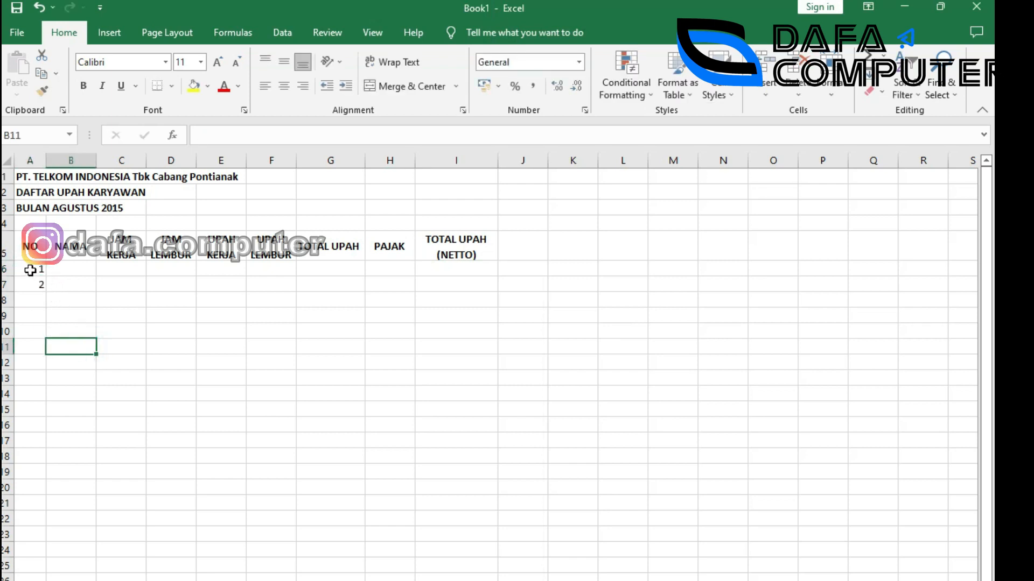
pyautogui.moveTo(30, 269); pyautogui.dragTo(31, 282)
pyautogui.hotkey('alt', 'Tab')
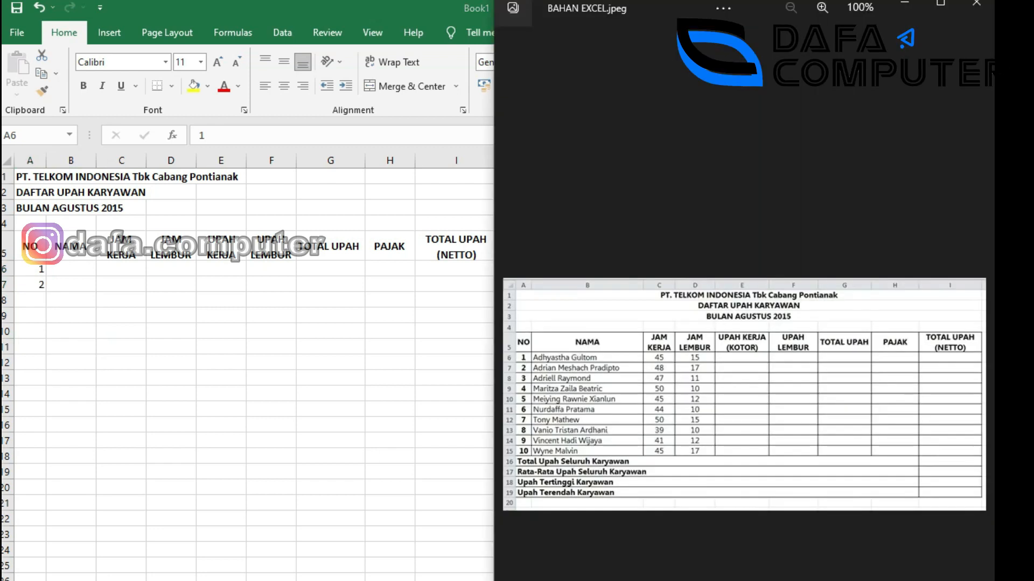
pyautogui.hotkey('alt', 'Tab')
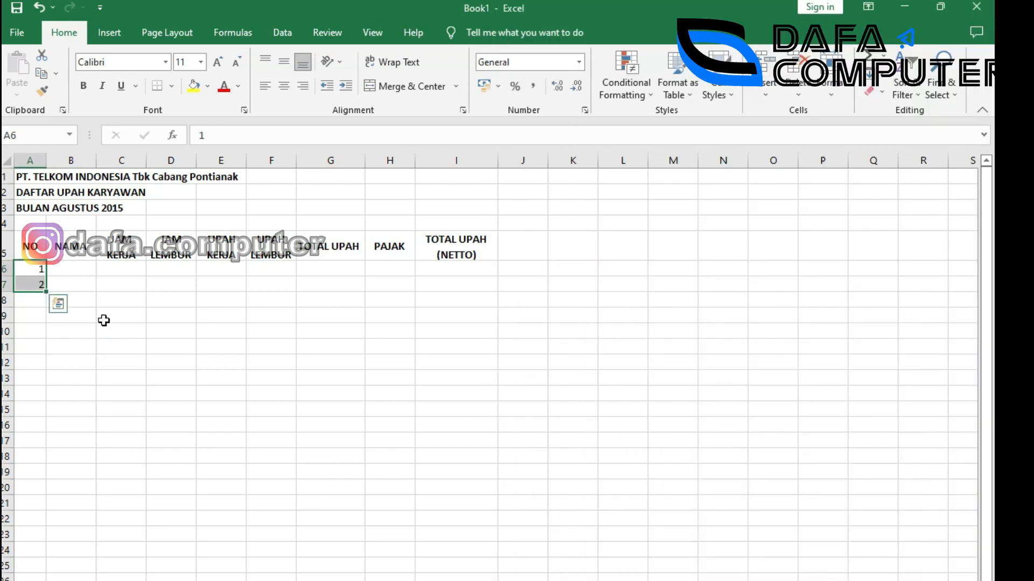
pyautogui.moveTo(47, 292); pyautogui.dragTo(51, 412)
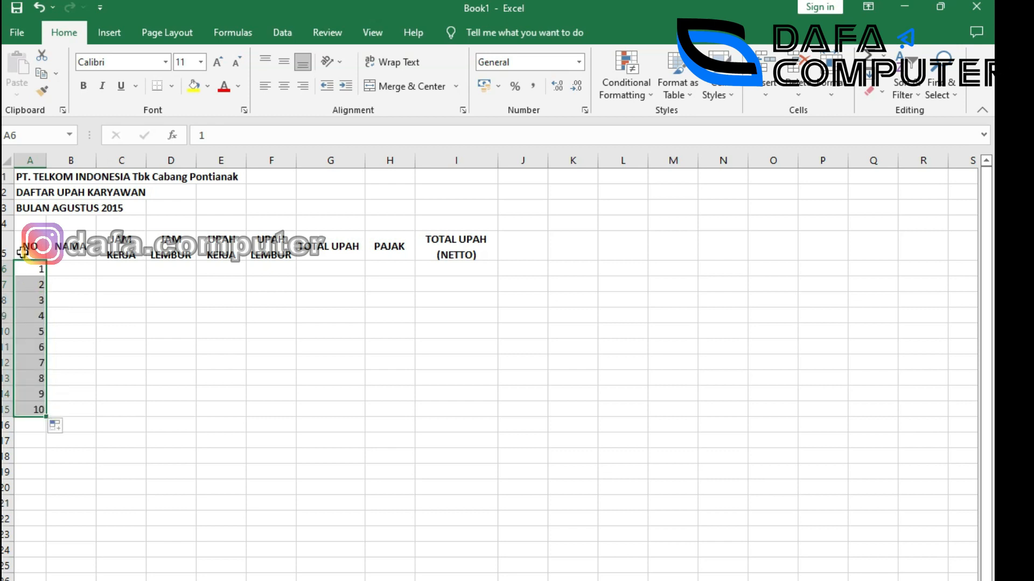
# Center the NO header and numbers in A5:A15.
pyautogui.moveTo(30, 248); pyautogui.dragTo(47, 407)
pyautogui.click(286, 89)
pyautogui.click(285, 90)
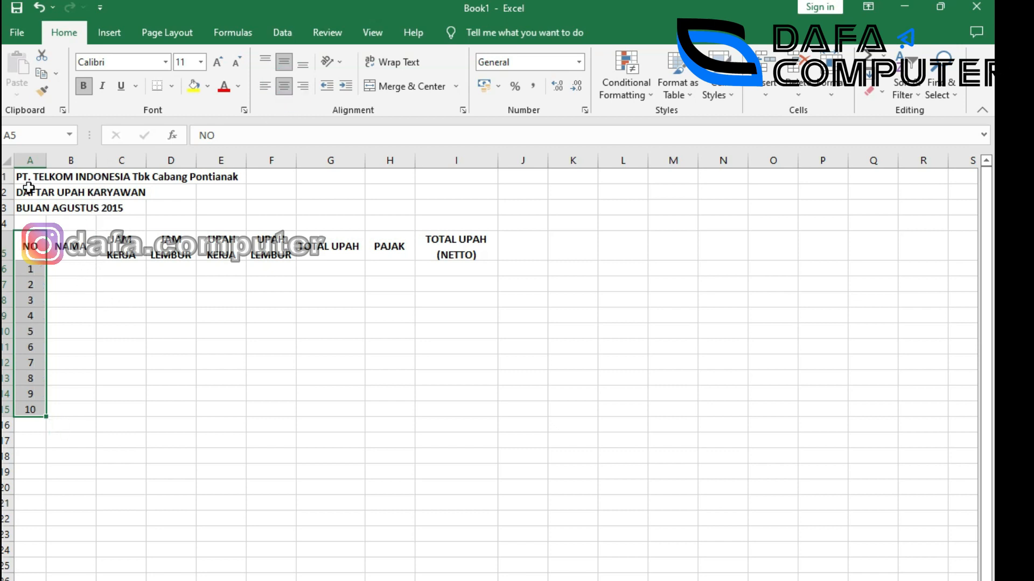
pyautogui.moveTo(169, 362); pyautogui.dragTo(185, 375)
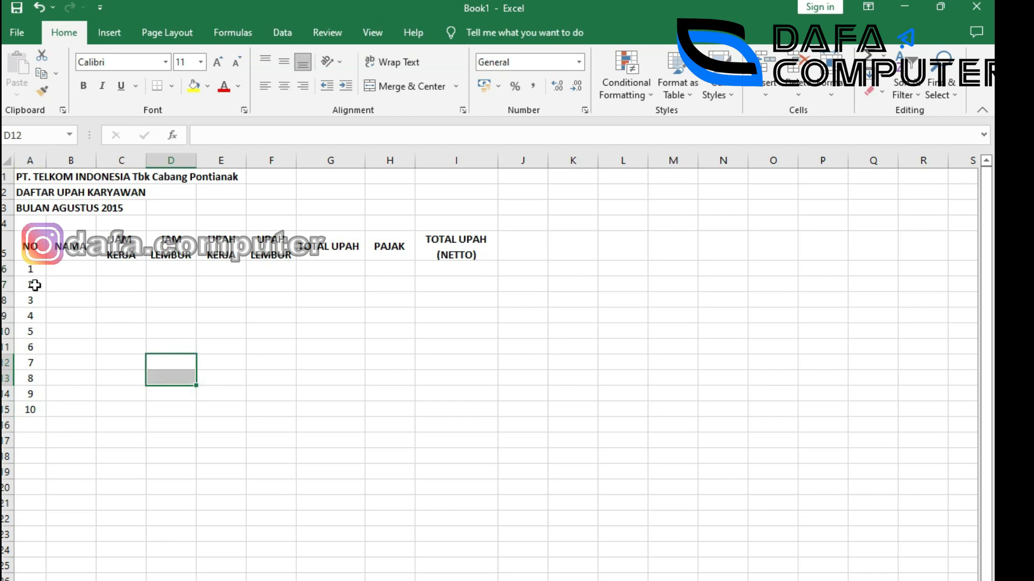
# Merge and center the company title, DAFTAR UPAH KARYAWAN and BULAN AGUSTUS 2015 across A:I.
pyautogui.click(34, 284)
pyautogui.press('Right')
pyautogui.press('Right')
pyautogui.press('Right')
pyautogui.press('Right')
pyautogui.press('Right')
pyautogui.press('Right')
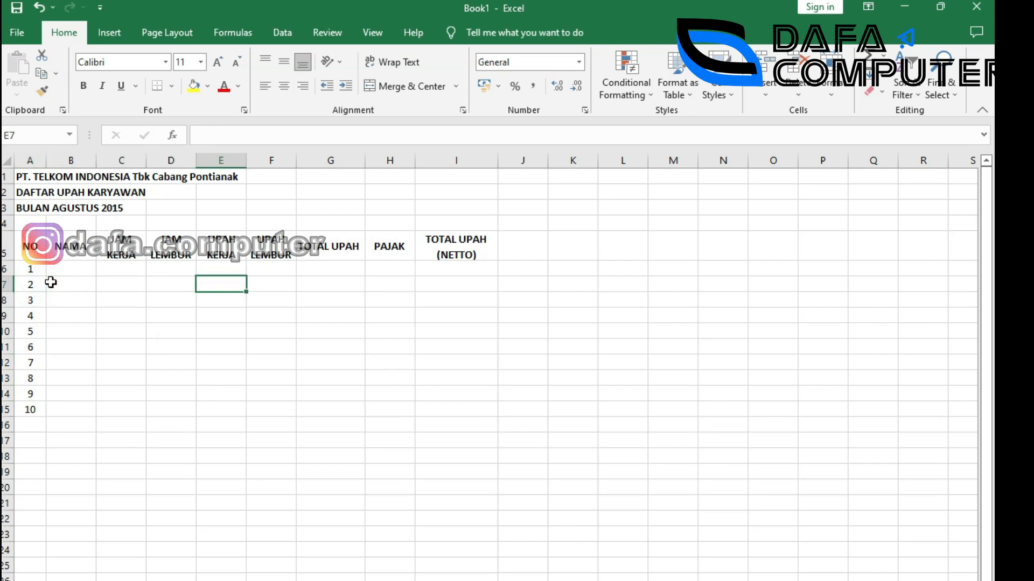
pyautogui.press('Right')
pyautogui.press('Right')
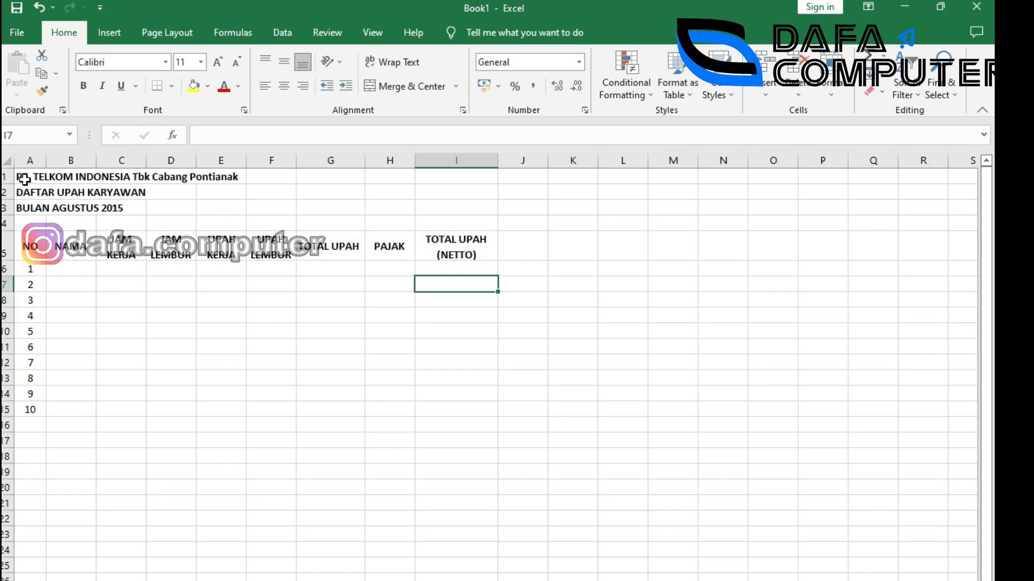
pyautogui.moveTo(26, 178); pyautogui.dragTo(441, 154)
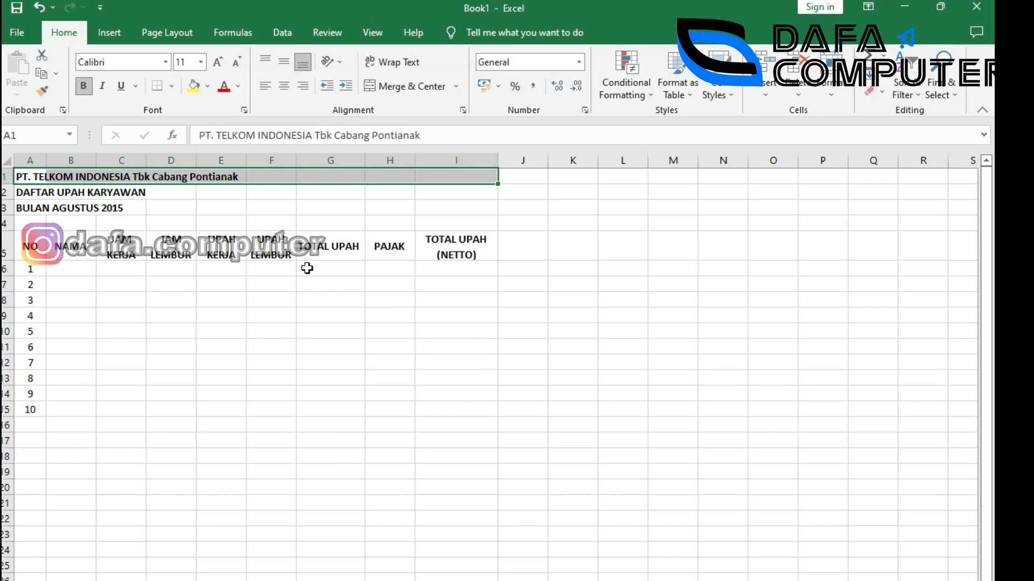
pyautogui.click(392, 90)
pyautogui.moveTo(31, 191); pyautogui.dragTo(434, 187)
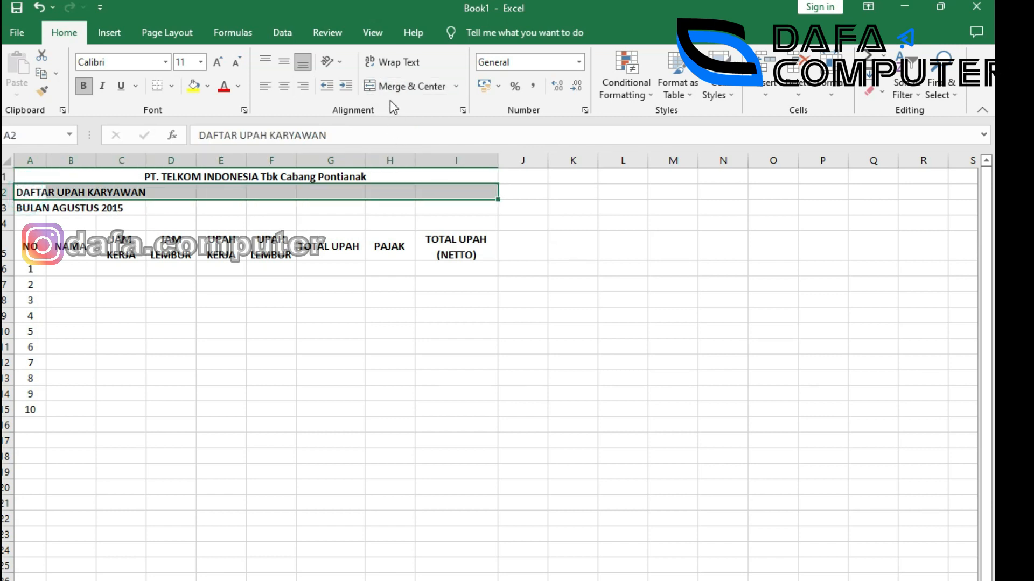
pyautogui.click(393, 85)
pyautogui.moveTo(22, 209); pyautogui.dragTo(448, 202)
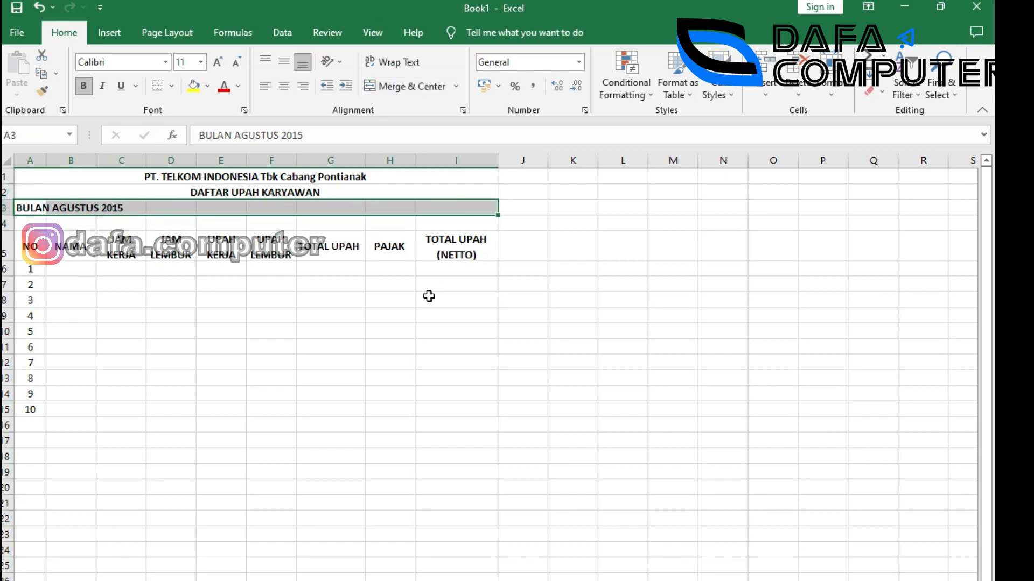
pyautogui.click(424, 92)
pyautogui.click(420, 347)
pyautogui.click(411, 362)
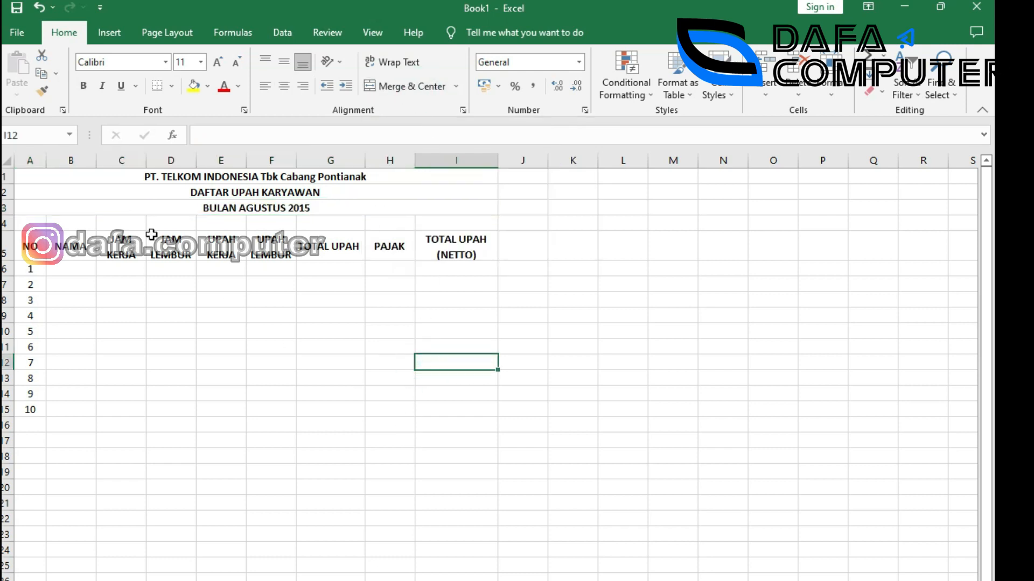
# Snap Excel to the left half with BAHAN EXCEL.jpeg on the right, then select B6.
pyautogui.click(749, 580)
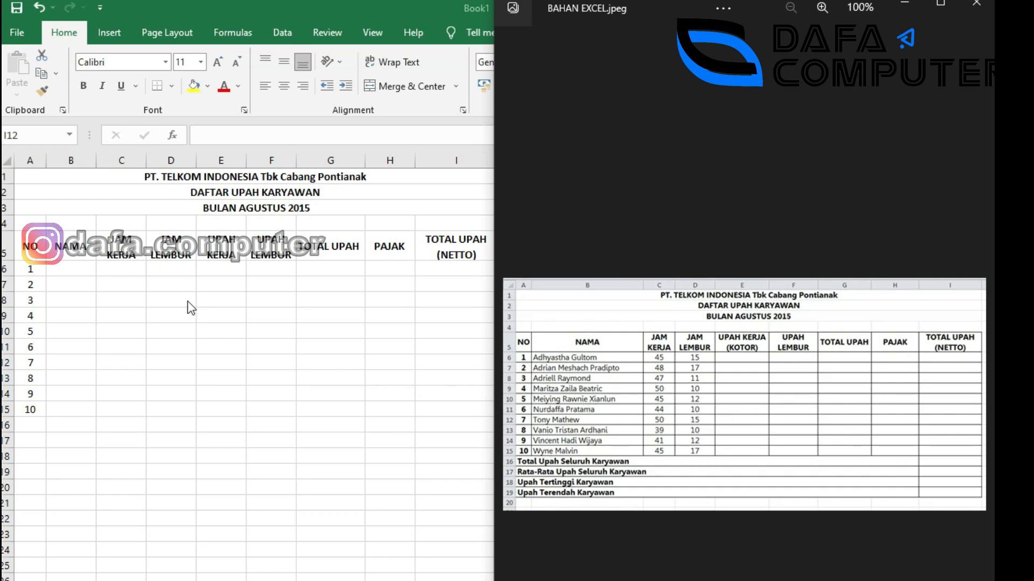
pyautogui.click(76, 269)
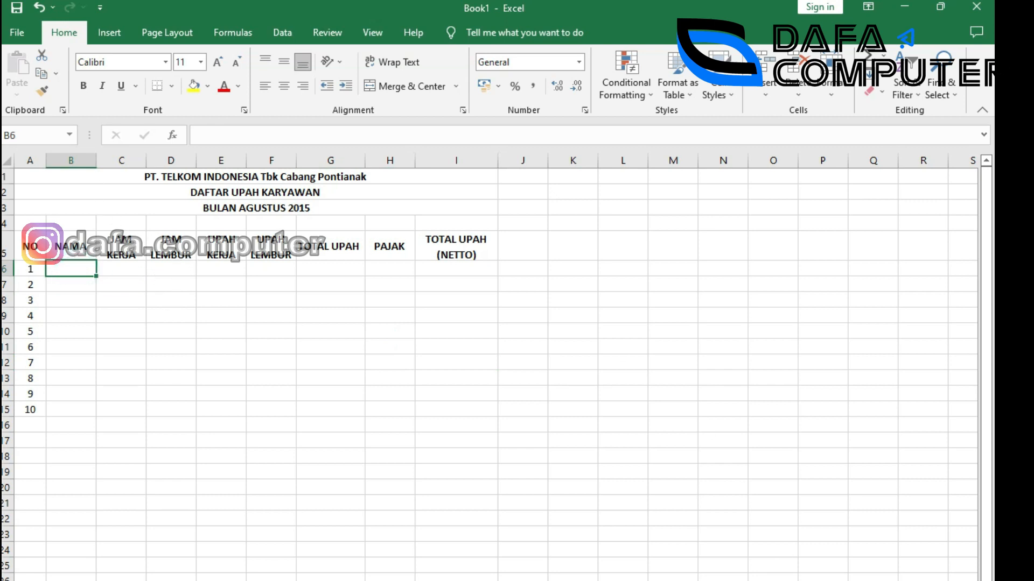
pyautogui.press('super+Left')
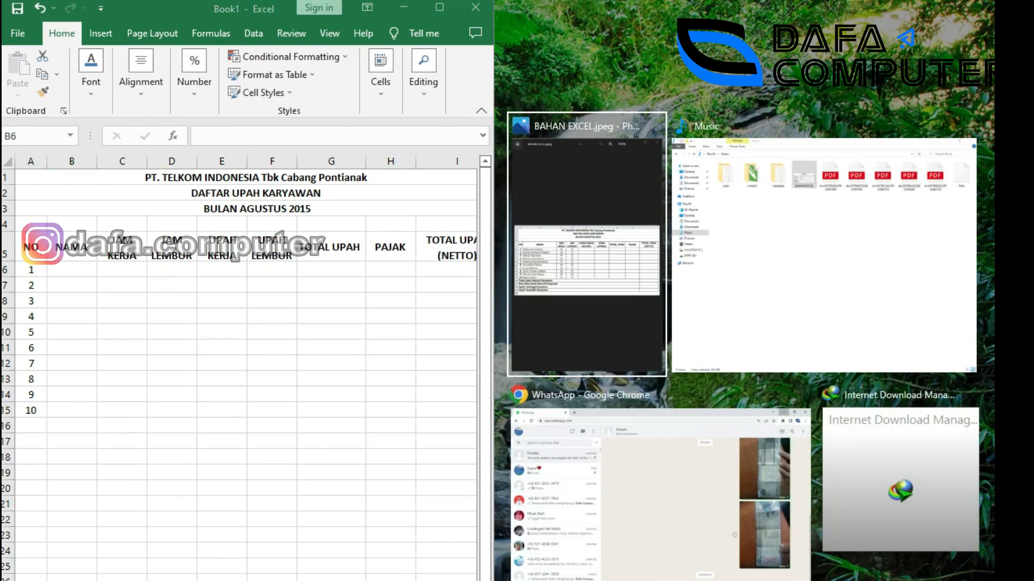
pyautogui.click(593, 331)
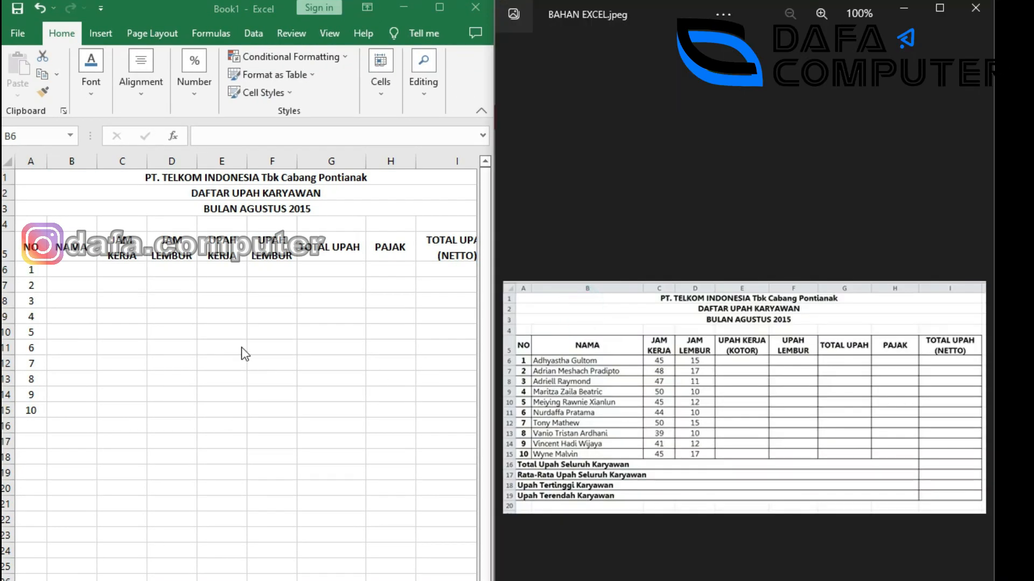
pyautogui.click(74, 270)
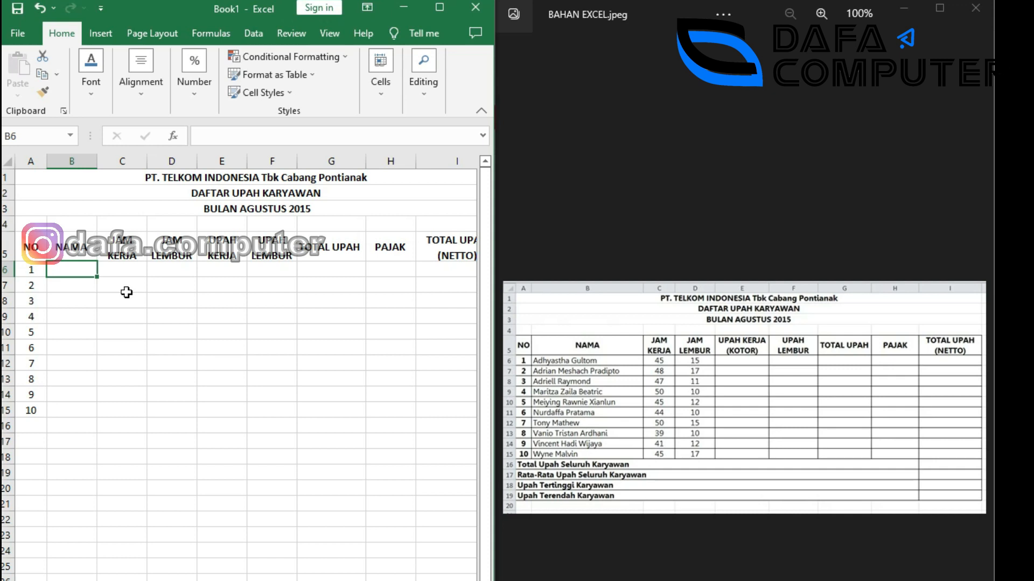
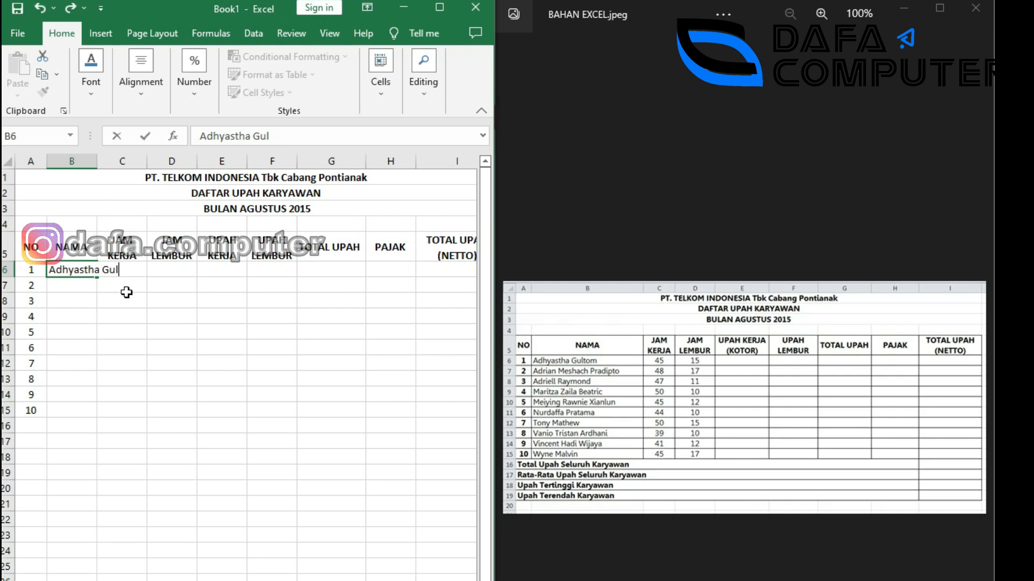
# Type the first four employee names into B6:B9.
pyautogui.press('Return')
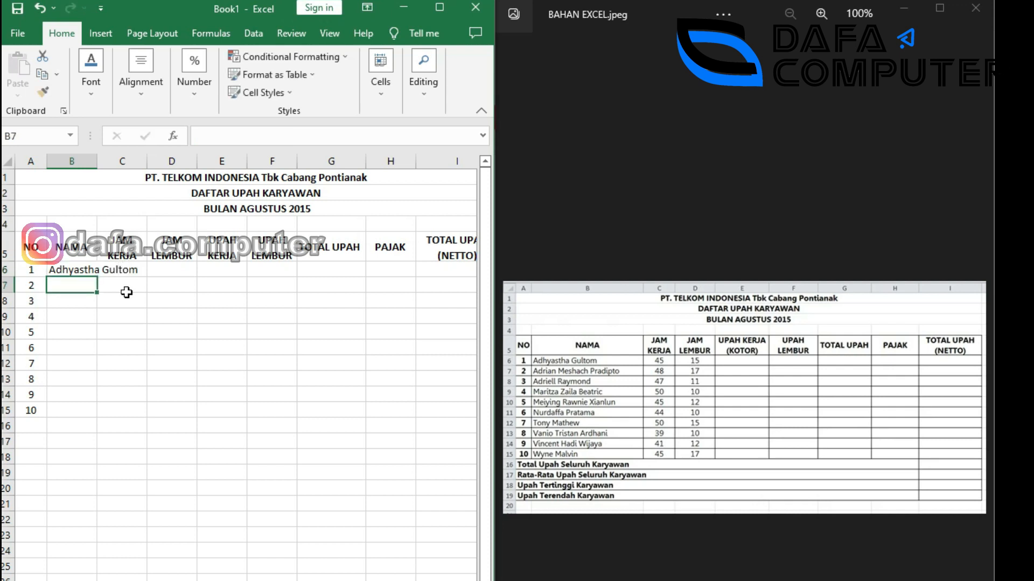
pyautogui.write('dri')
pyautogui.press('BackSpace')
pyautogui.press('BackSpace')
pyautogui.press('BackSpace')
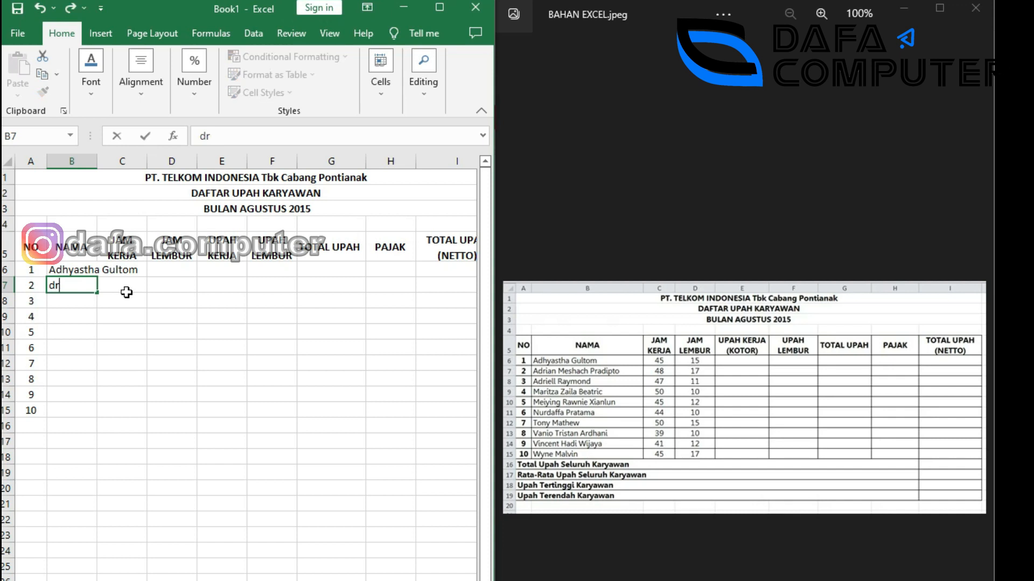
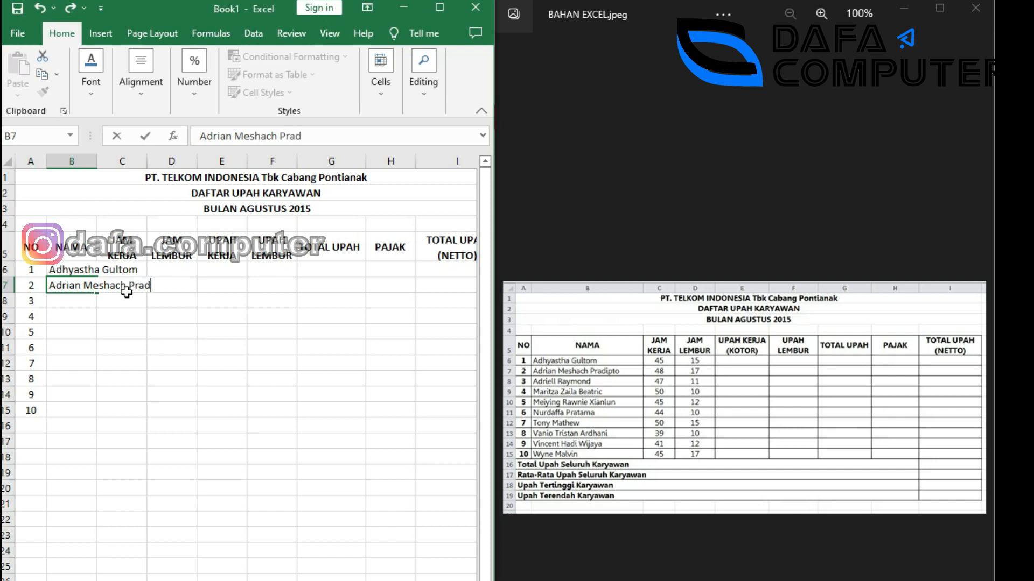
pyautogui.press('Return')
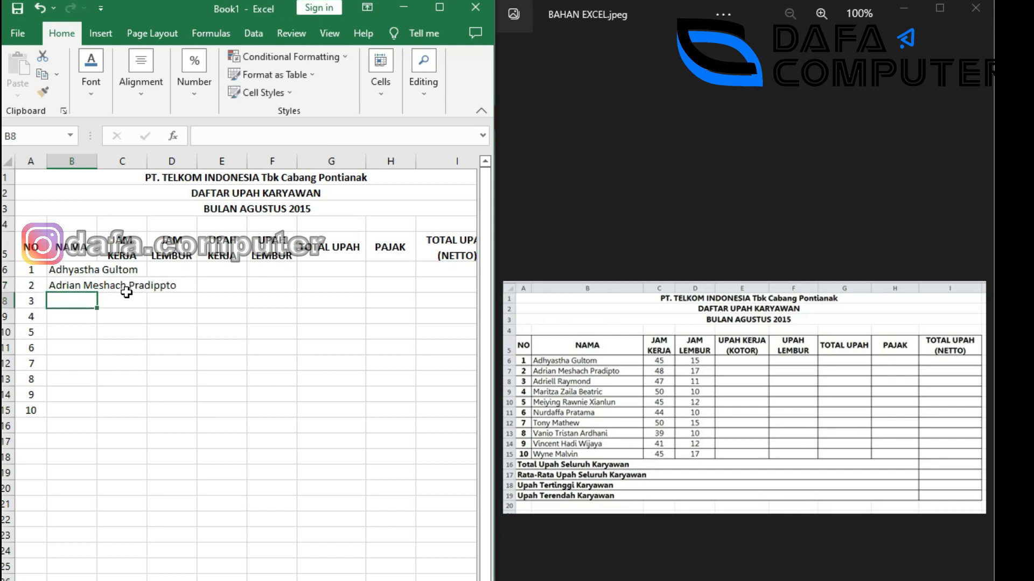
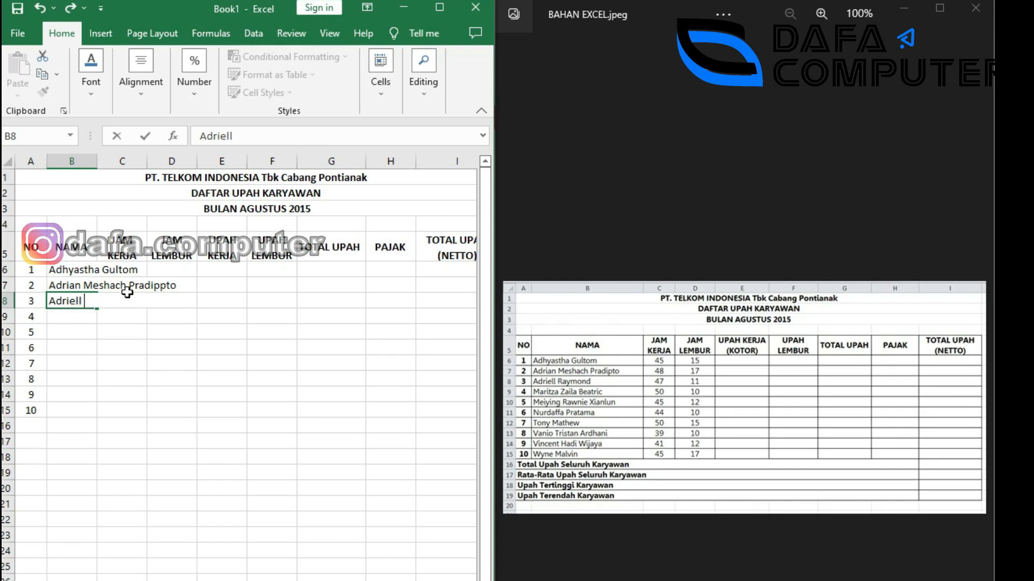
pyautogui.press('Return')
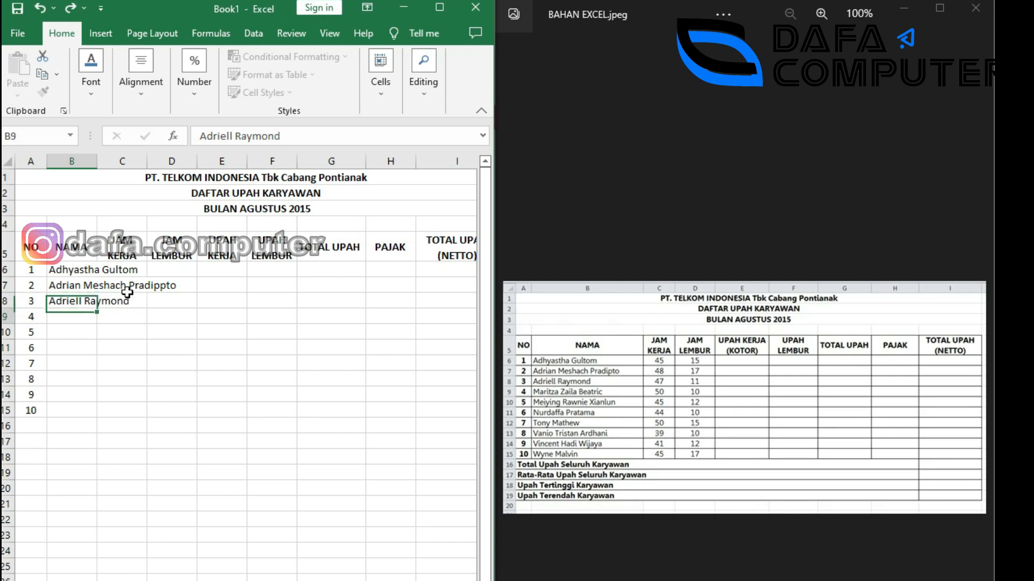
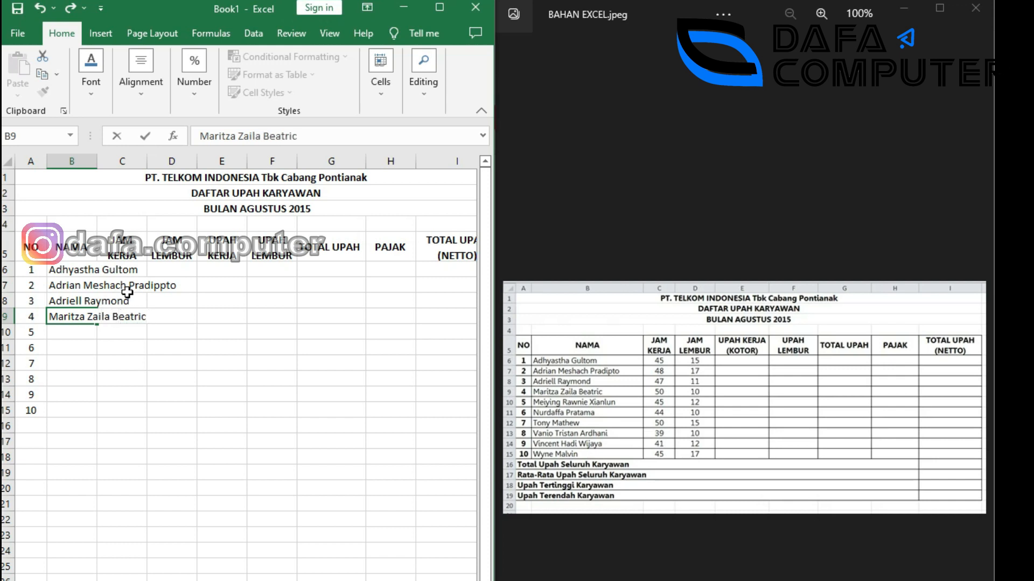
pyautogui.press('Return')
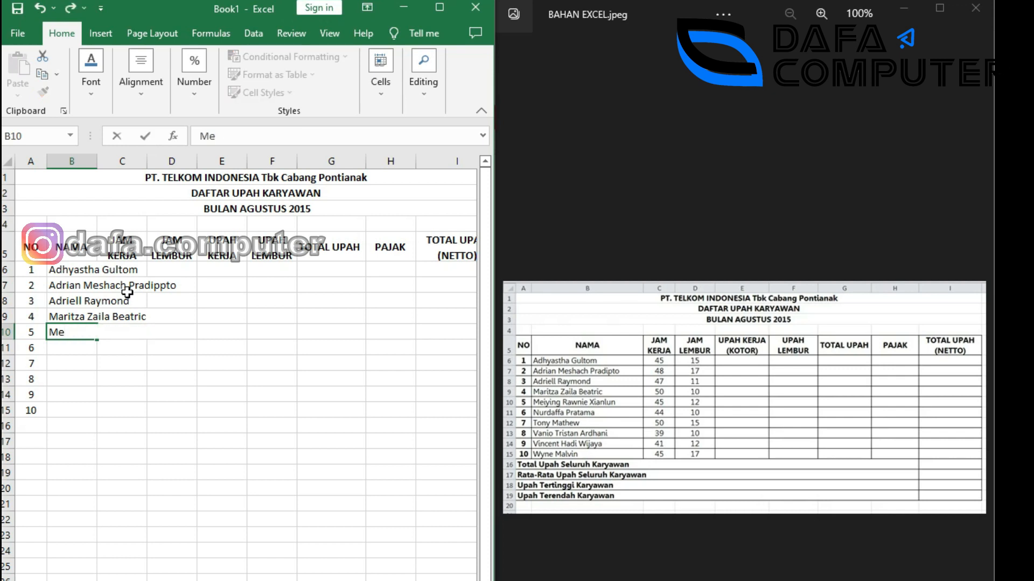
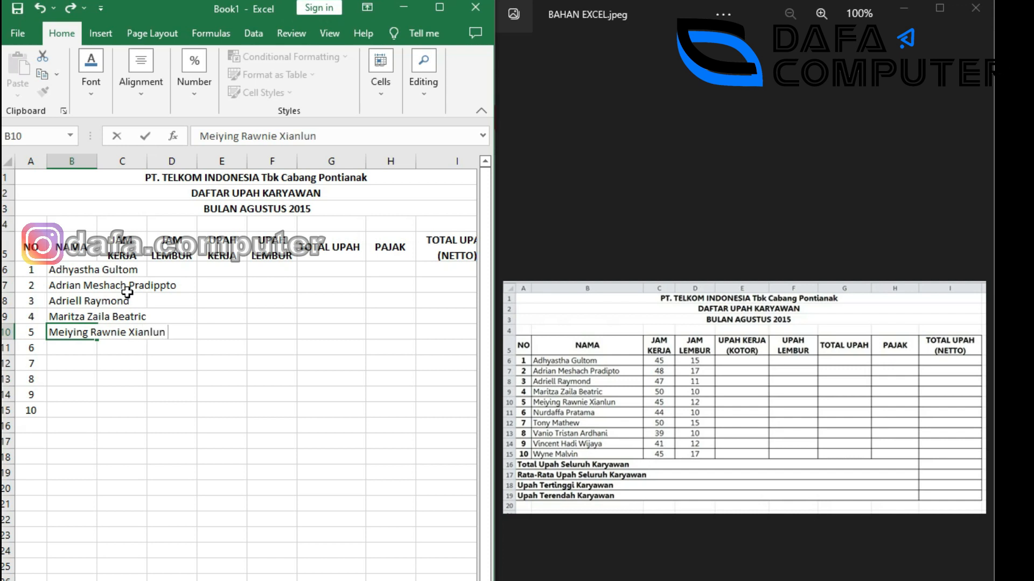
# Type the remaining six employee names into B10:B15.
pyautogui.press('Return')
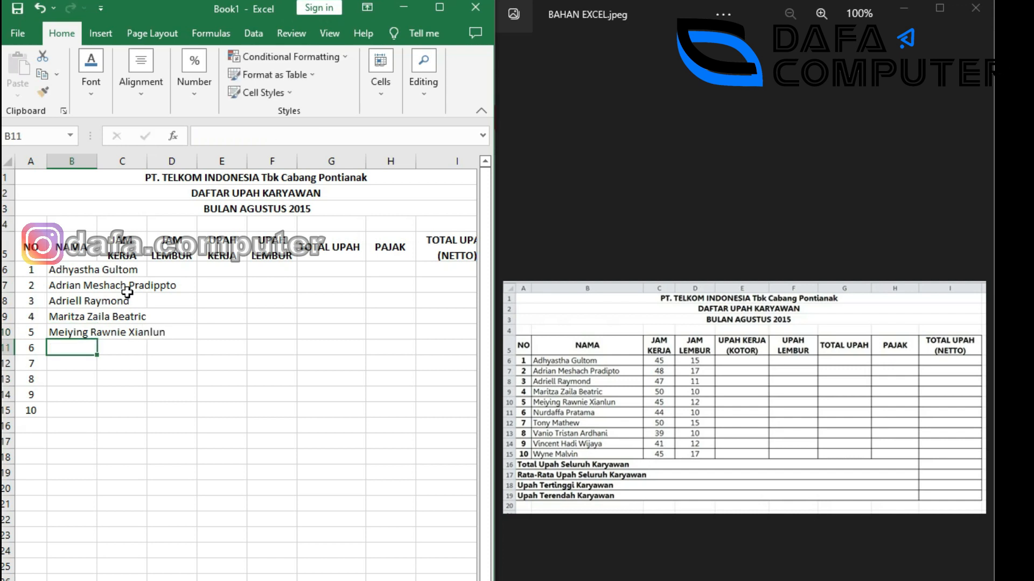
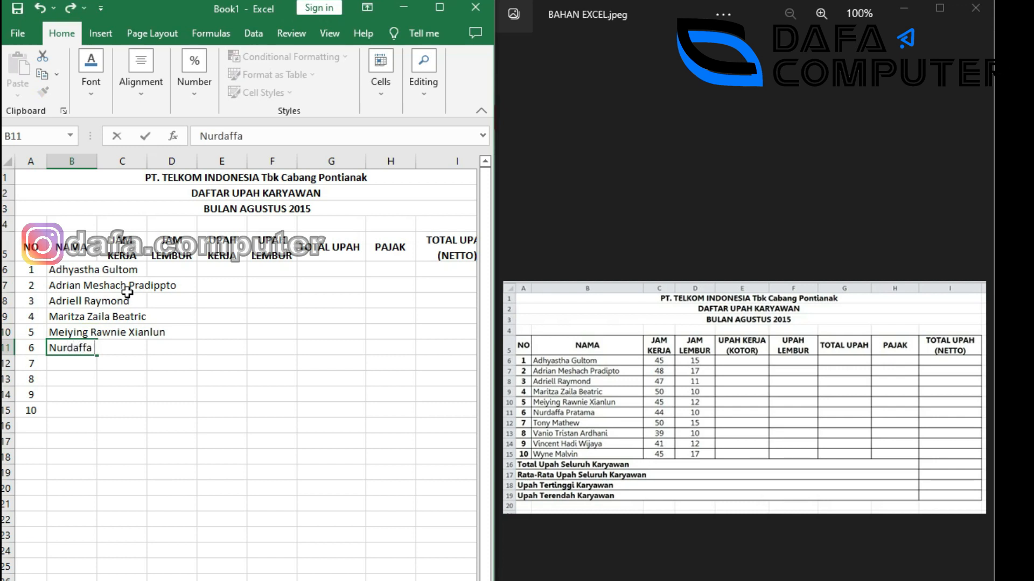
pyautogui.press('Return')
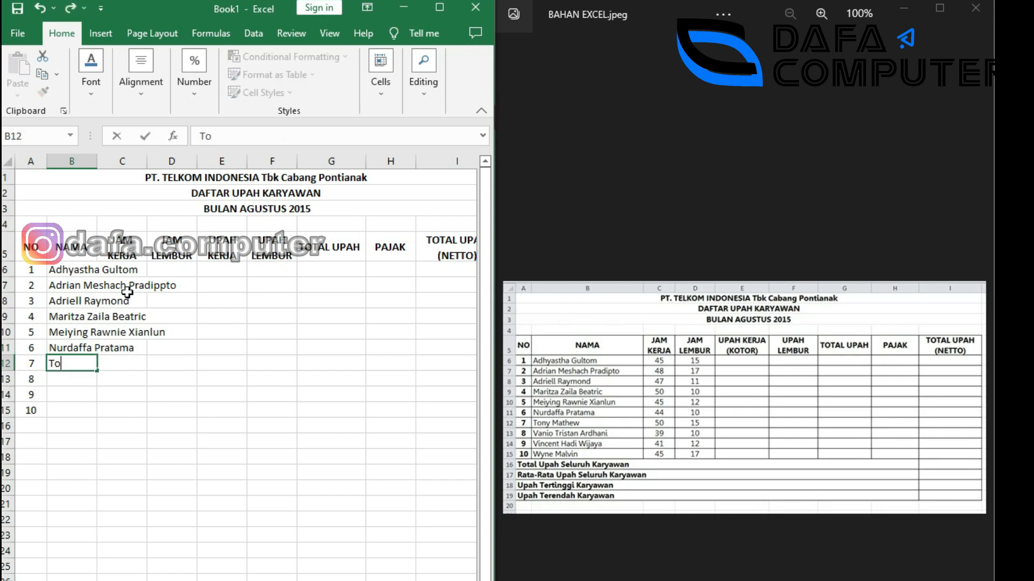
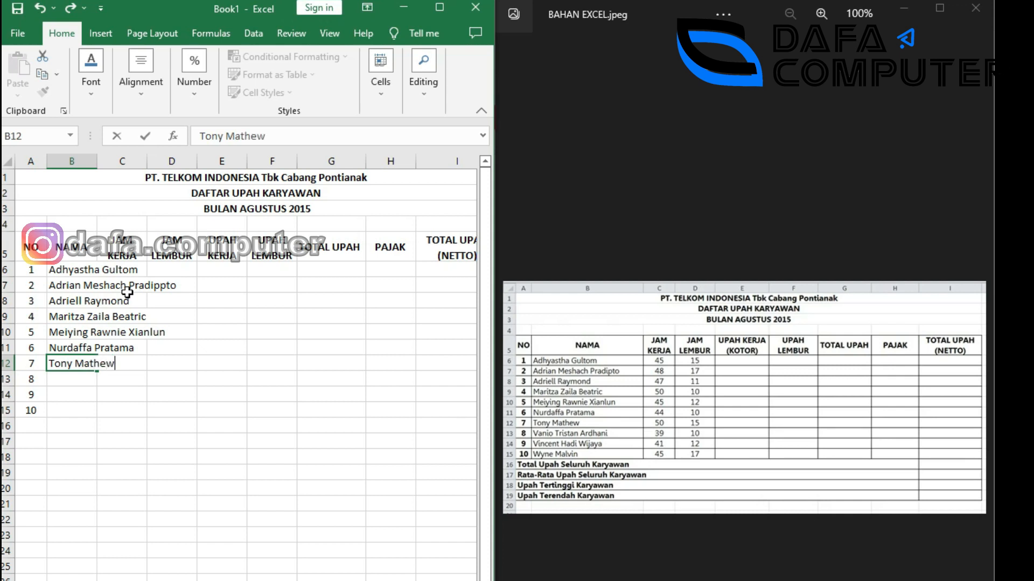
pyautogui.press('Return')
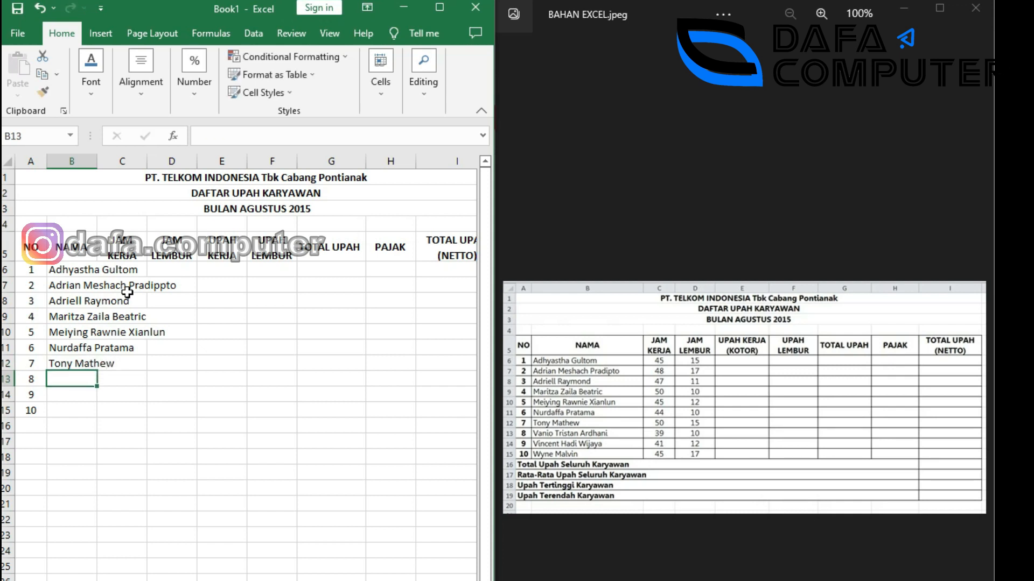
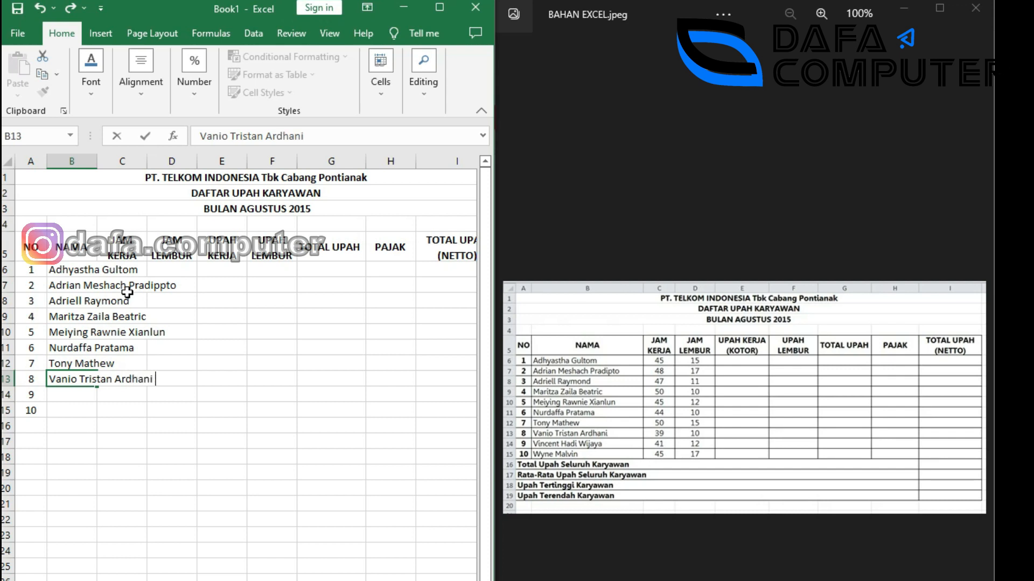
pyautogui.press('Return')
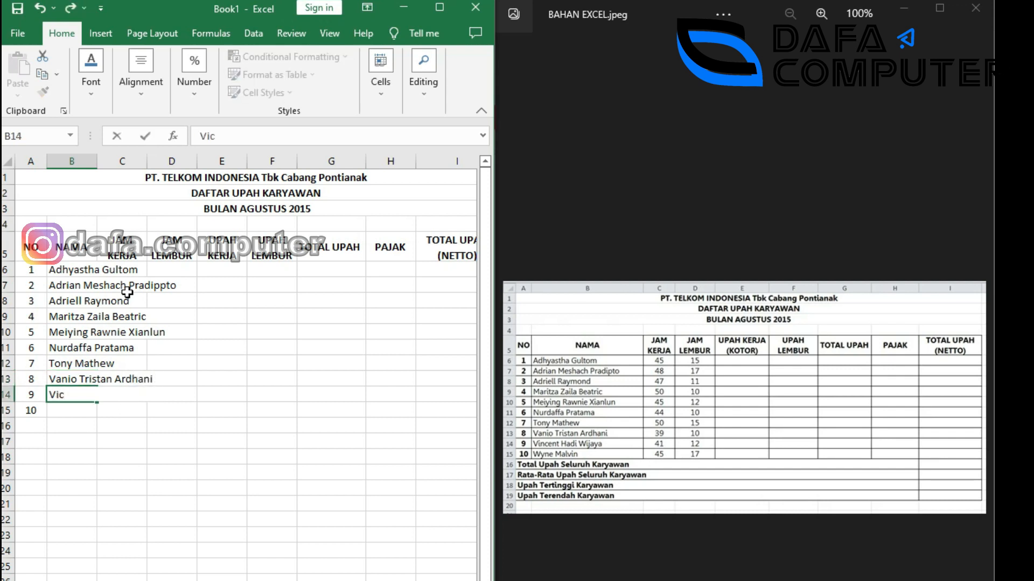
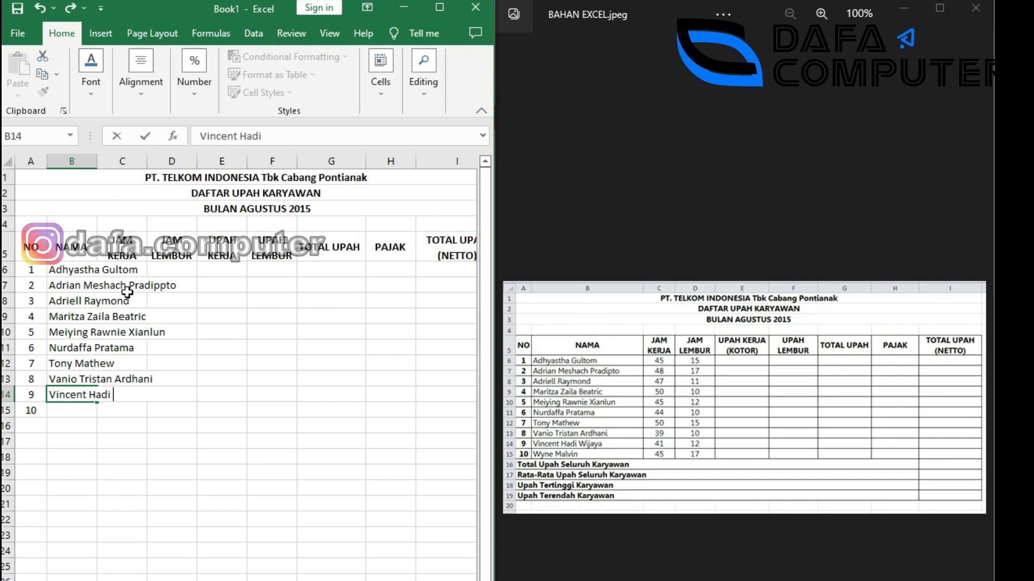
pyautogui.press('Return')
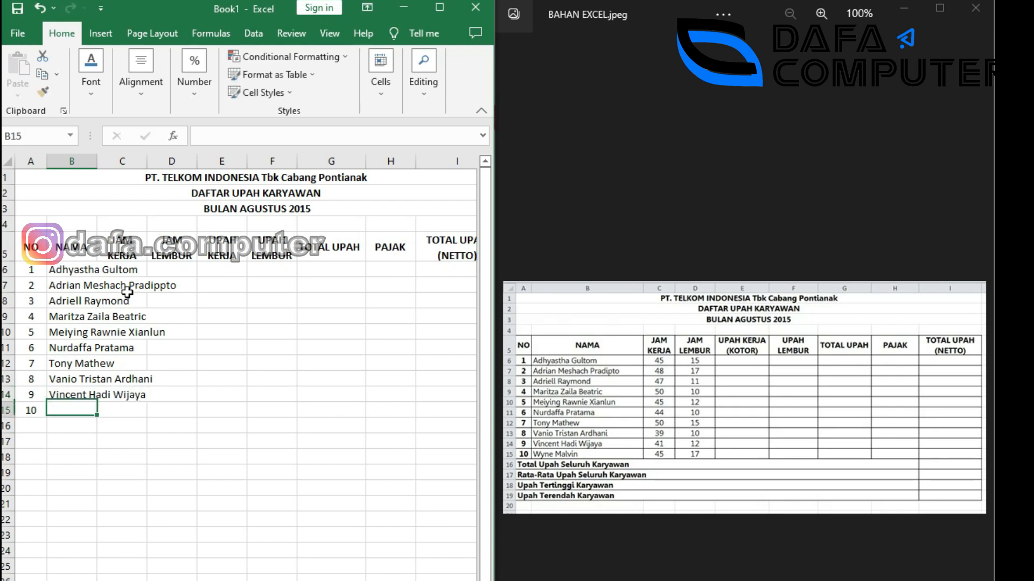
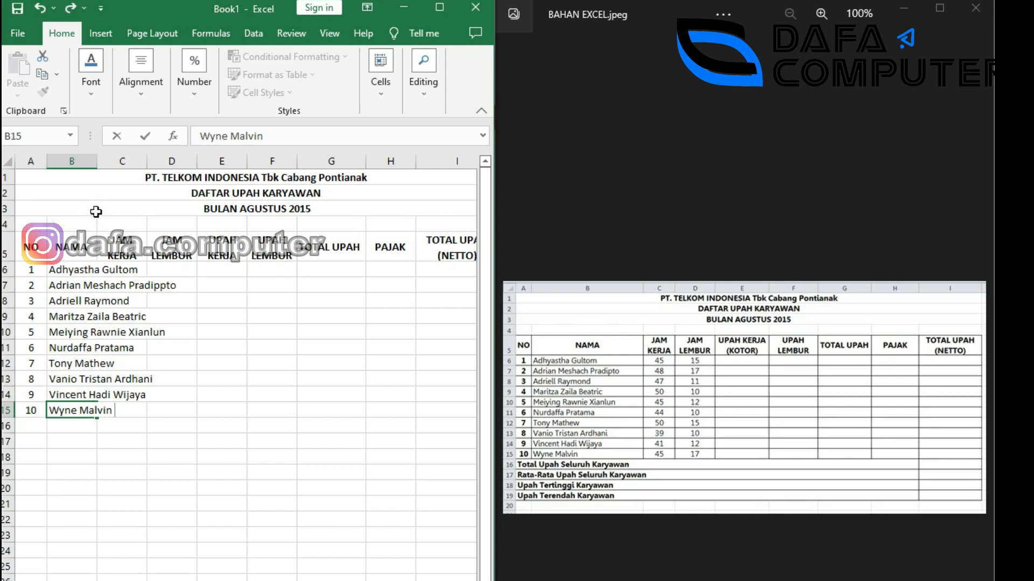
pyautogui.click(80, 270)
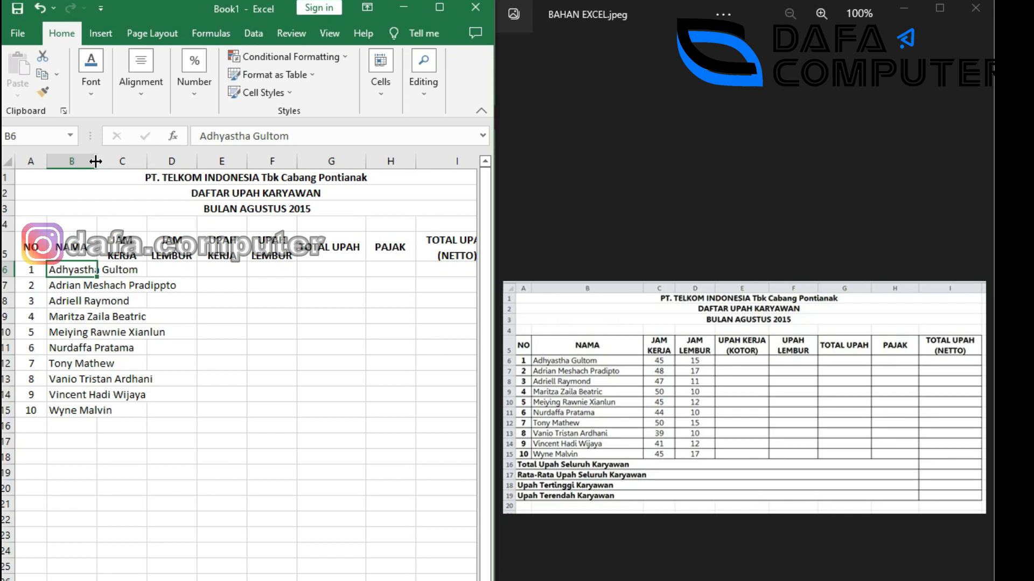
# Autofit column B and enter work hours 45, 48, 47, 50, 45 in C6:C10.
pyautogui.doubleClick(96, 161)
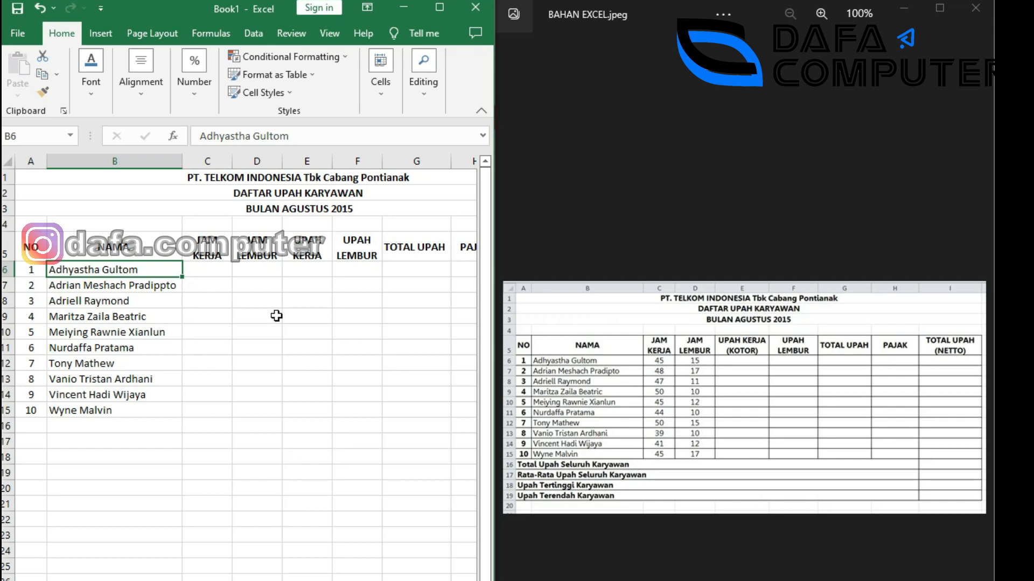
pyautogui.click(205, 271)
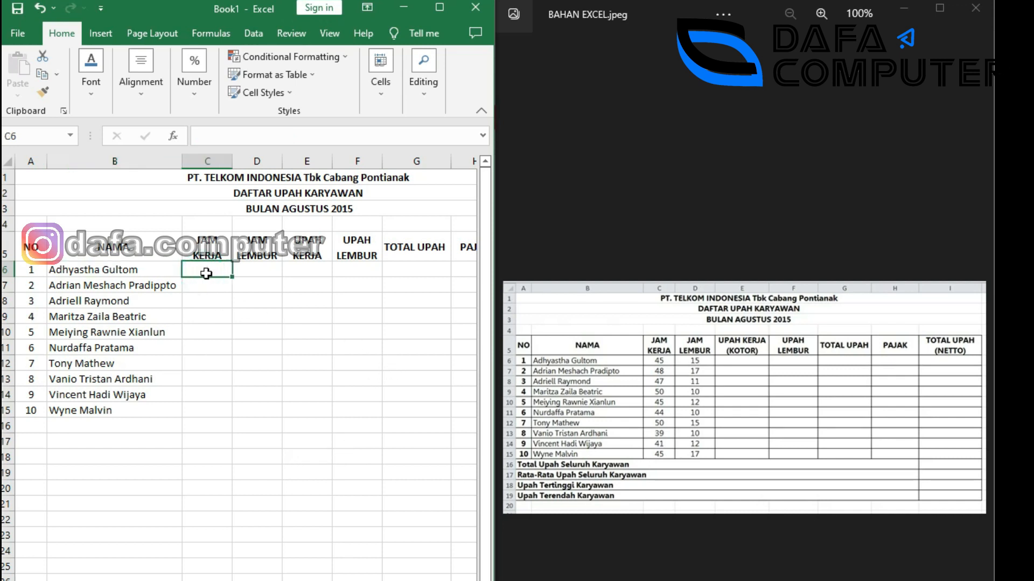
pyautogui.write('45')
pyautogui.hotkey('ctrl', 'Return')
pyautogui.press('Return')
pyautogui.write('48')
pyautogui.press('Return')
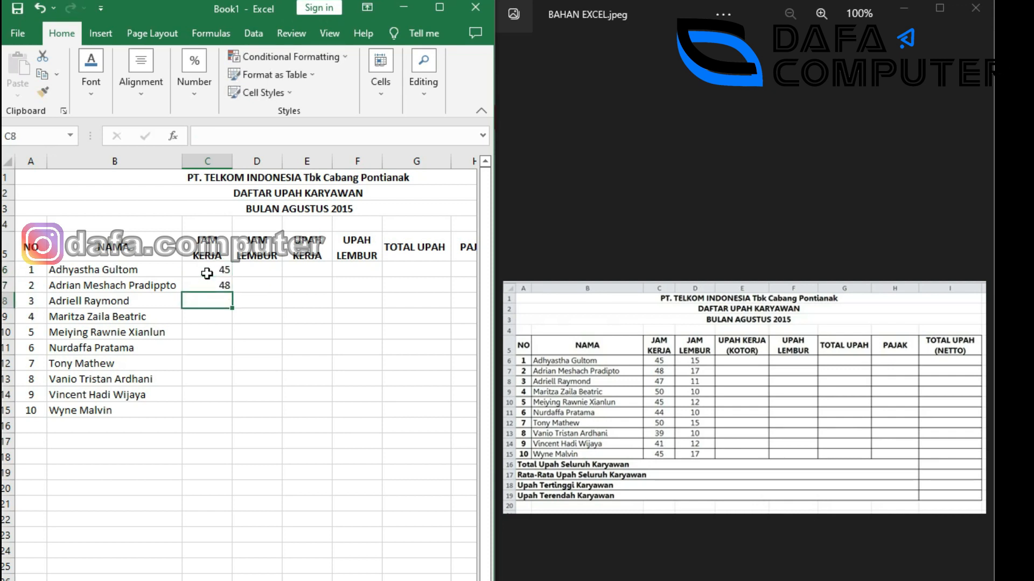
pyautogui.write('47')
pyautogui.press('Return')
pyautogui.write('50')
pyautogui.press('Return')
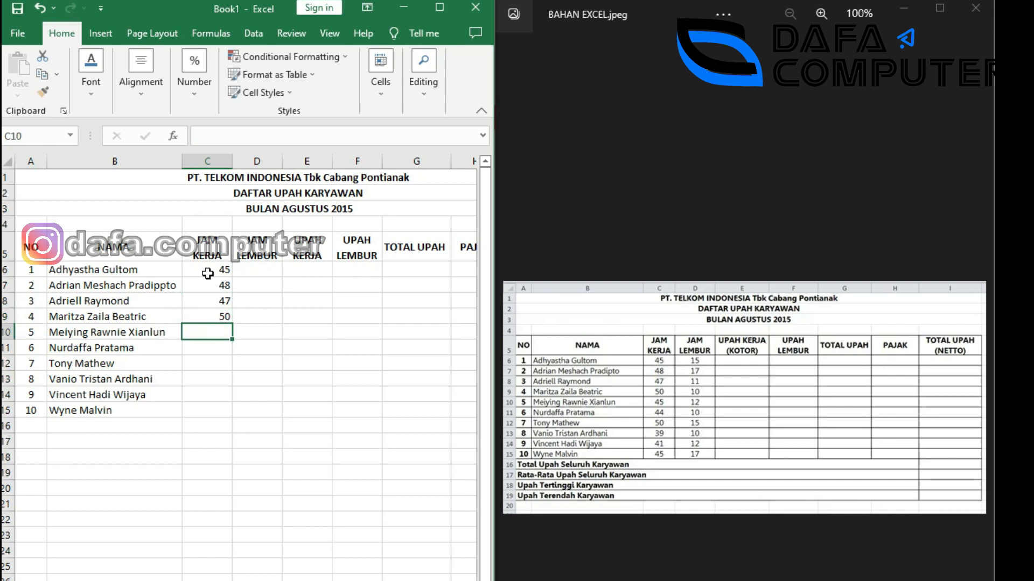
pyautogui.write('45')
pyautogui.press('Return')
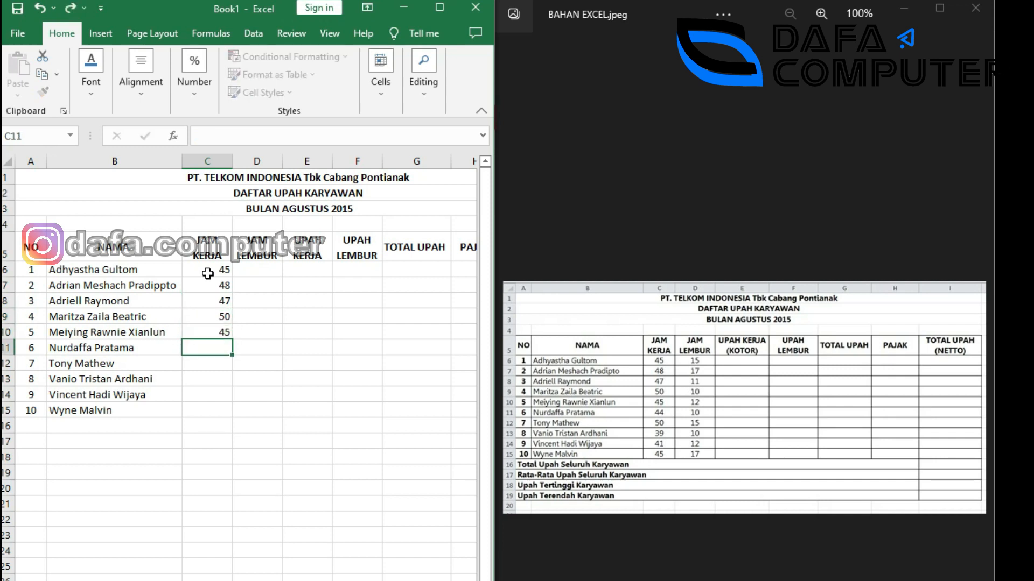
# Enter work hours 44, 50, 39, 41, 45 in C11:C15.
pyautogui.write('44')
pyautogui.press('Return')
pyautogui.write('50')
pyautogui.press('Return')
pyautogui.write('39')
pyautogui.press('Return')
pyautogui.write('41')
pyautogui.press('Return')
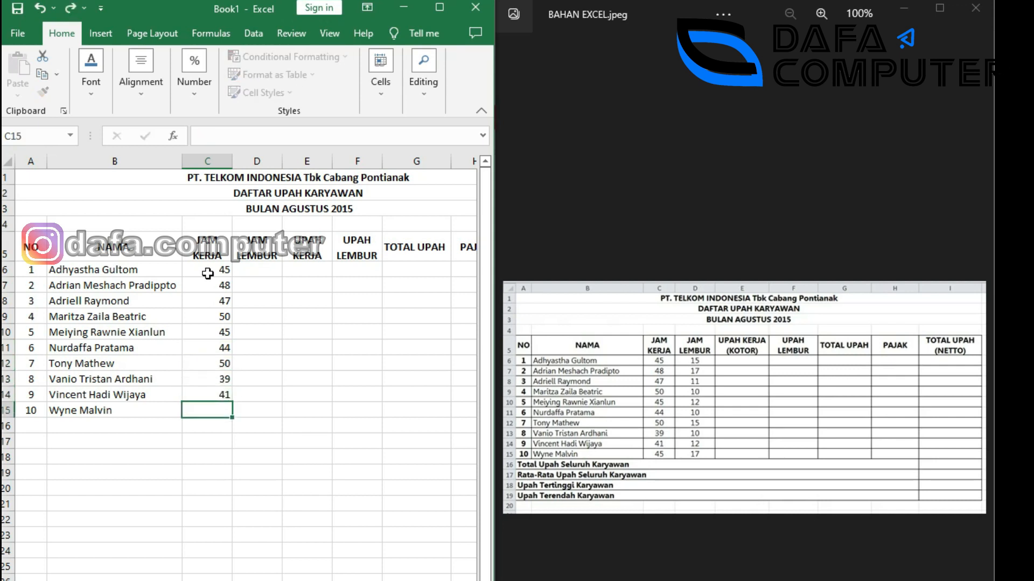
pyautogui.write('45')
pyautogui.press('Return')
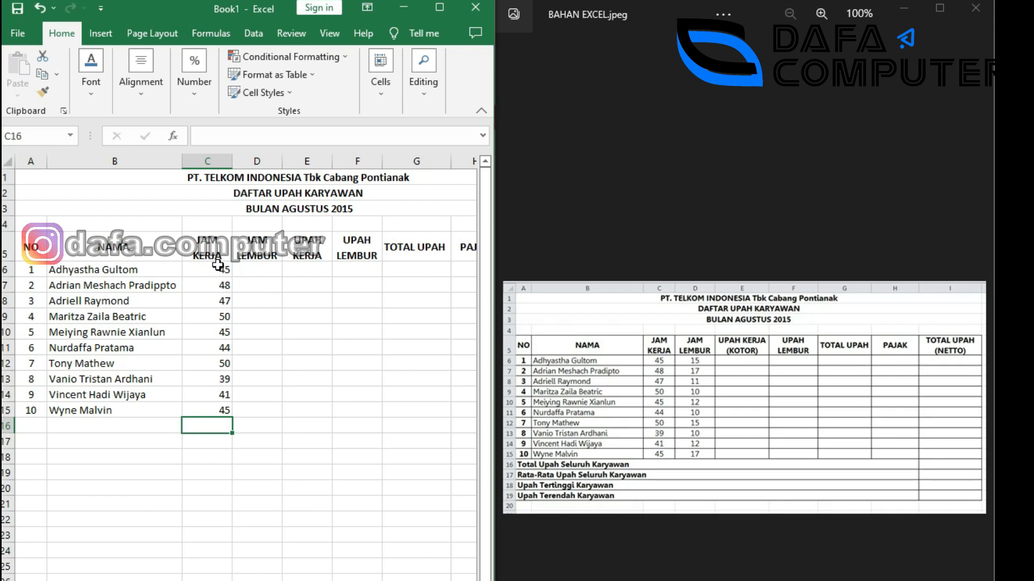
# Center the JAM KERJA values in C6:C15.
pyautogui.moveTo(218, 264); pyautogui.dragTo(220, 412)
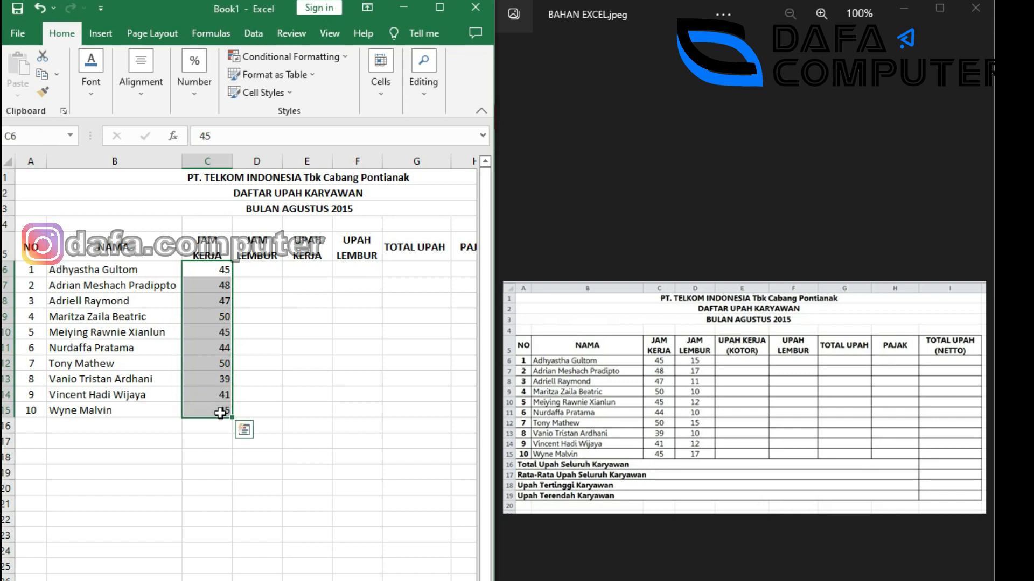
pyautogui.click(142, 70)
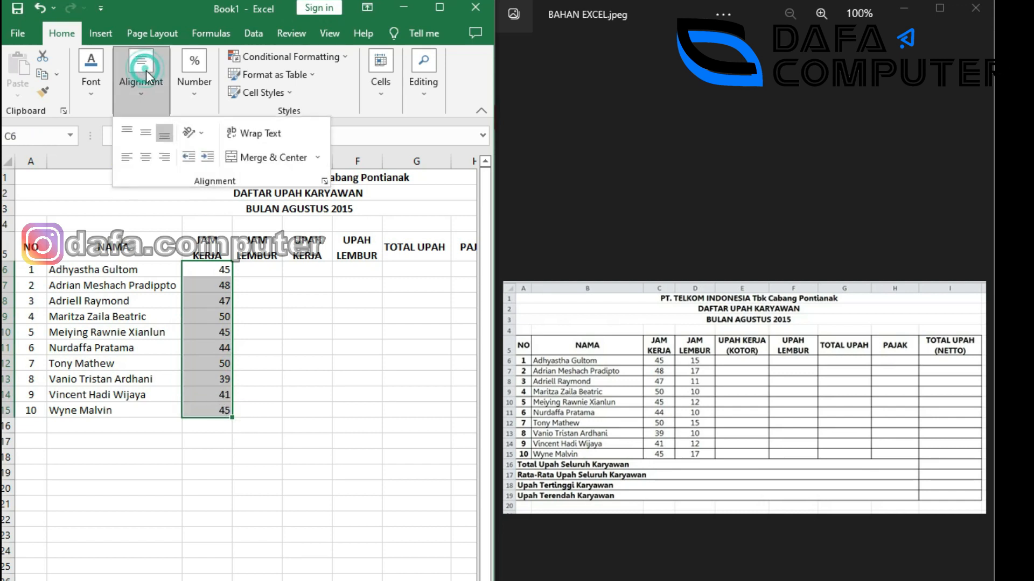
pyautogui.click(152, 158)
pyautogui.click(254, 271)
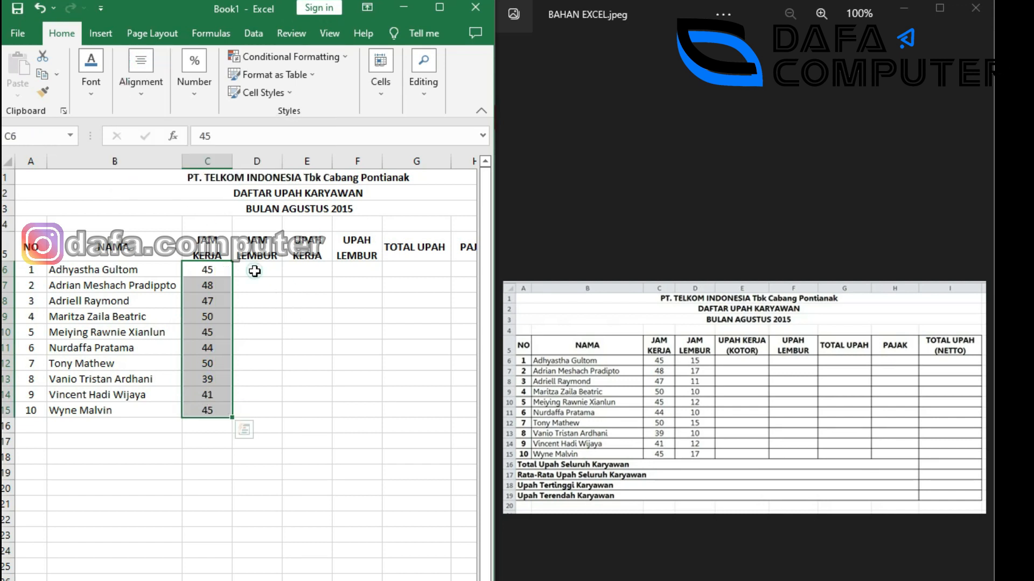
pyautogui.click(255, 272)
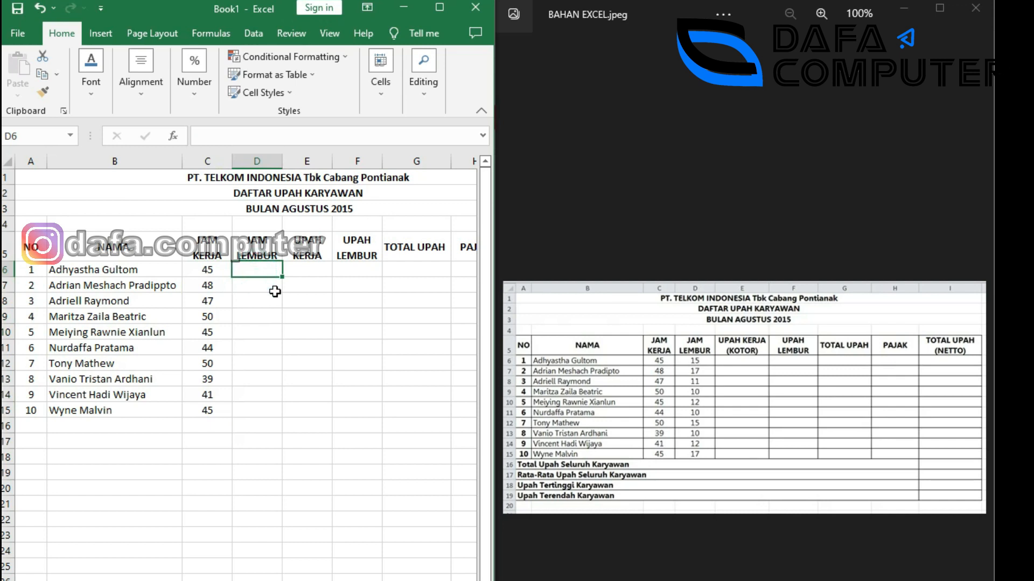
# Enter the overtime hours 15, 17, 11, 10, 12, 10, 15, 10, 12, 17 in D6:D15.
pyautogui.write('15')
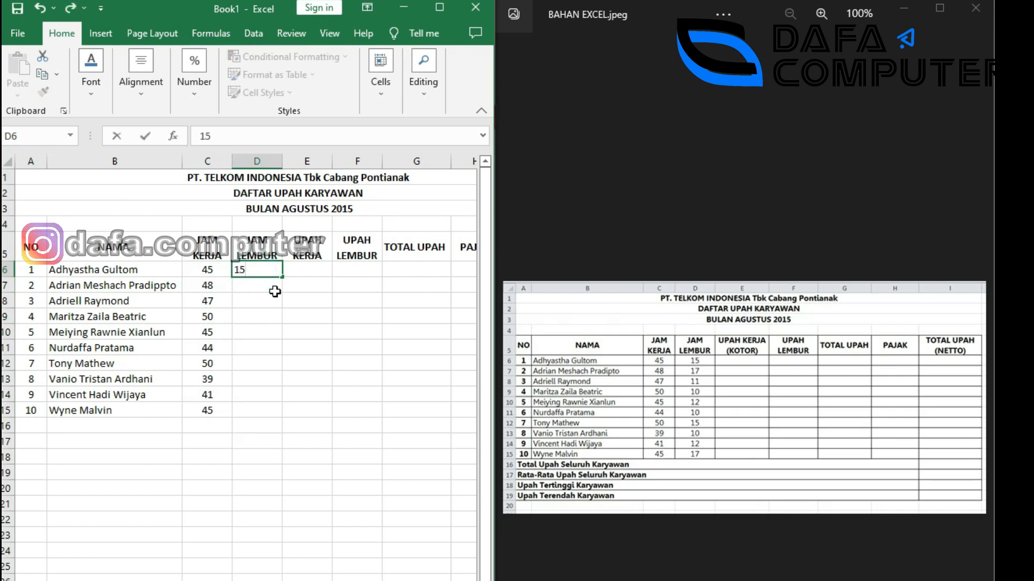
pyautogui.press('Return')
pyautogui.write('17')
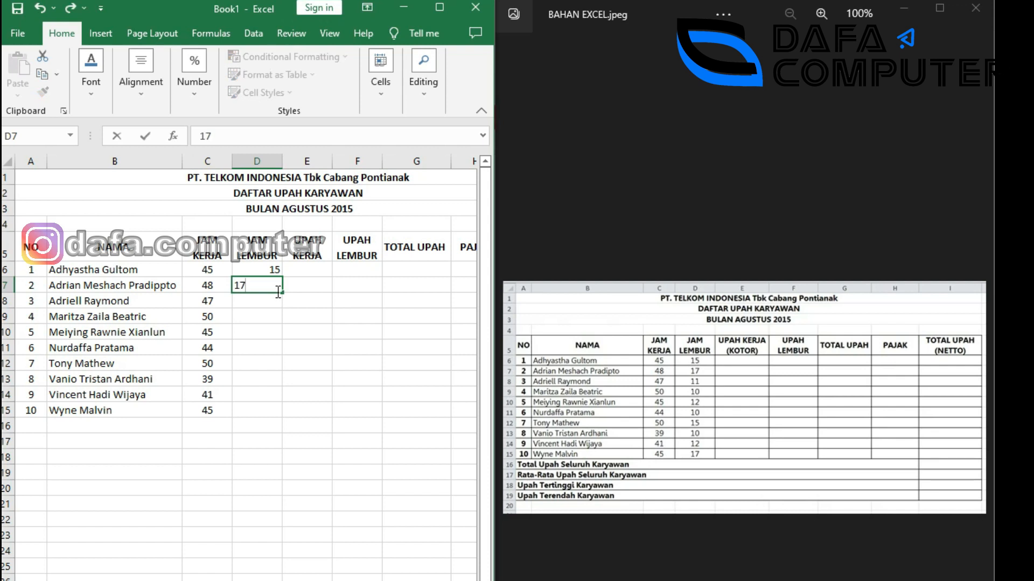
pyautogui.press('Return')
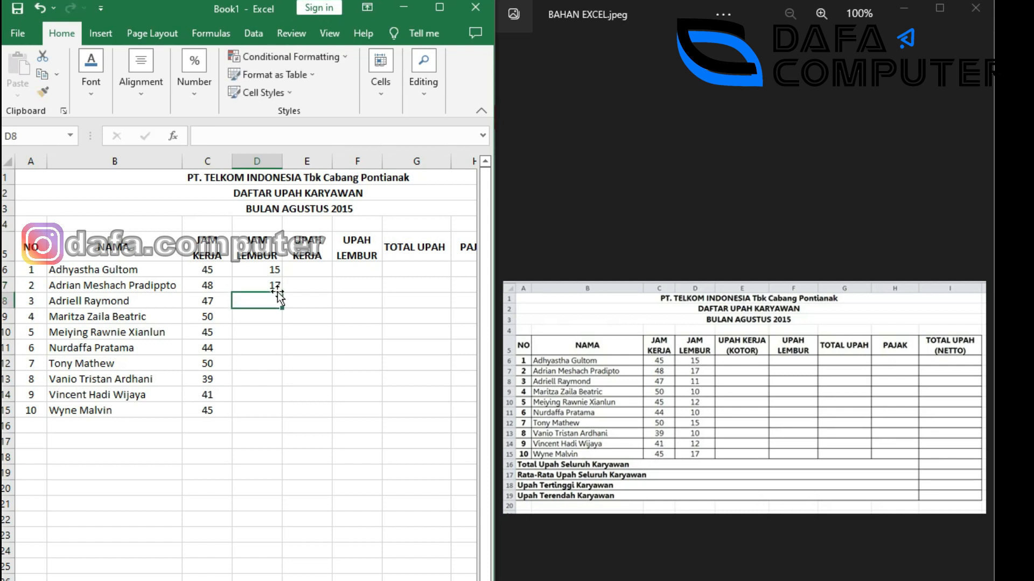
pyautogui.write('11')
pyautogui.press('Return')
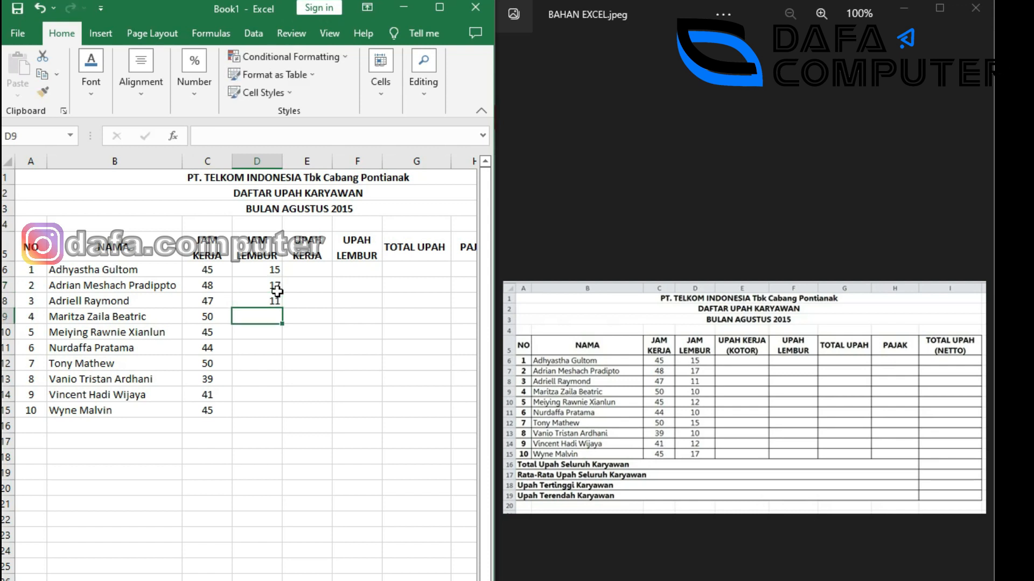
pyautogui.write('10')
pyautogui.press('Return')
pyautogui.write('12')
pyautogui.press('Return')
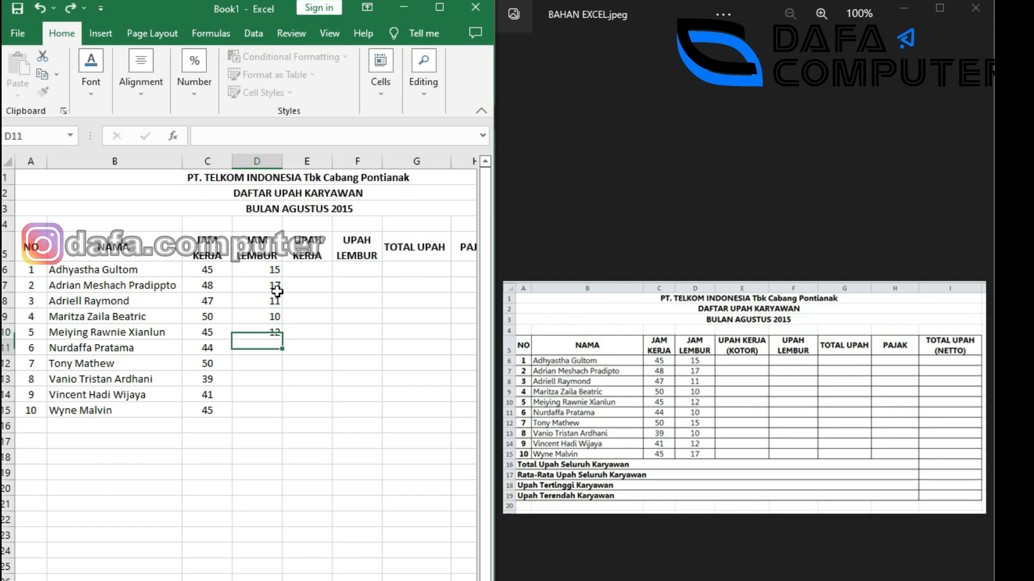
pyautogui.write('10')
pyautogui.press('Return')
pyautogui.write('15')
pyautogui.press('Return')
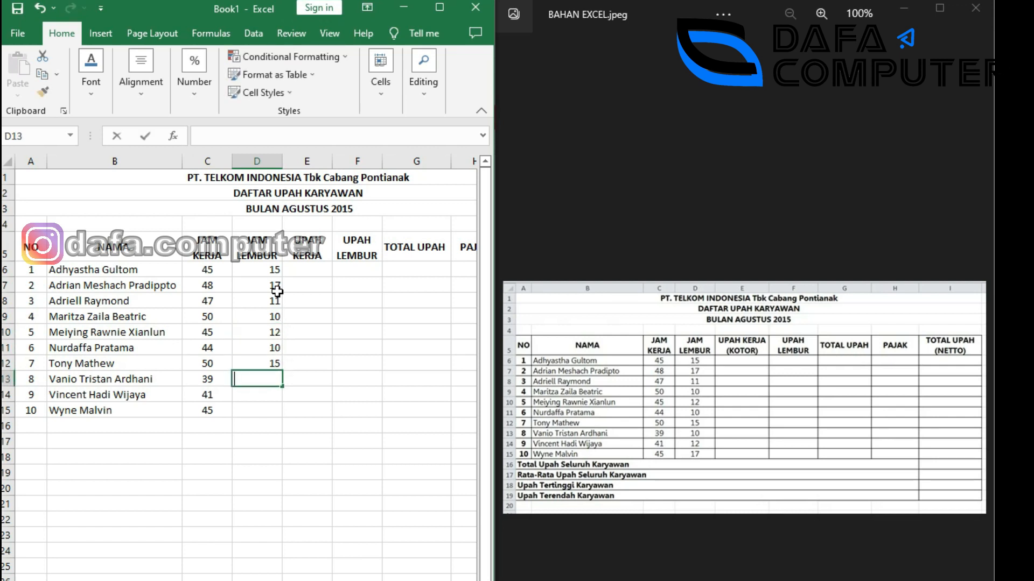
pyautogui.write('10')
pyautogui.press('Return')
pyautogui.write('12')
pyautogui.press('Return')
pyautogui.write('17')
pyautogui.press('Return')
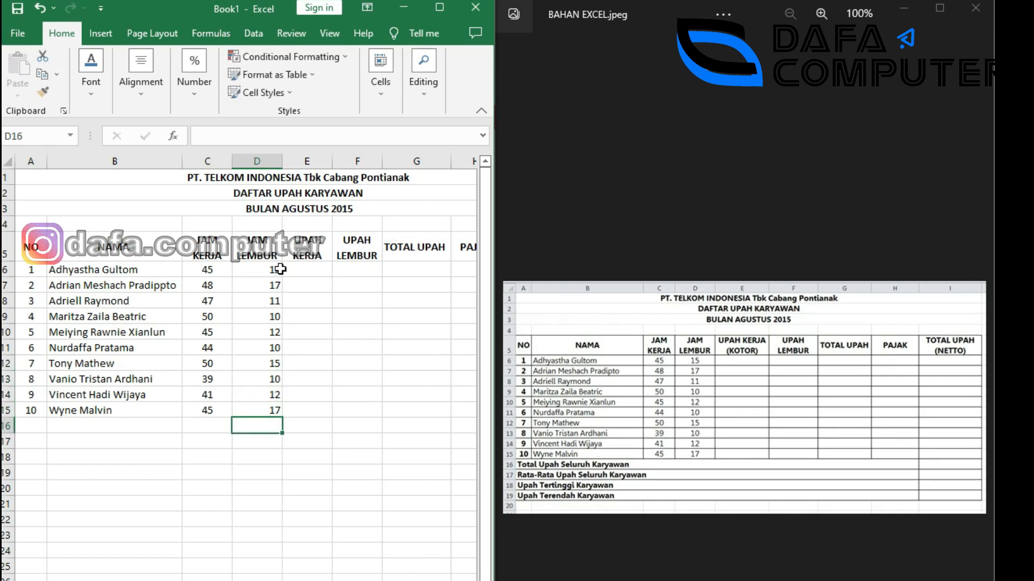
# Centre the ten JAM LEMBUR values in D6:D15.
pyautogui.moveTo(272, 268); pyautogui.dragTo(273, 412)
pyautogui.click(141, 94)
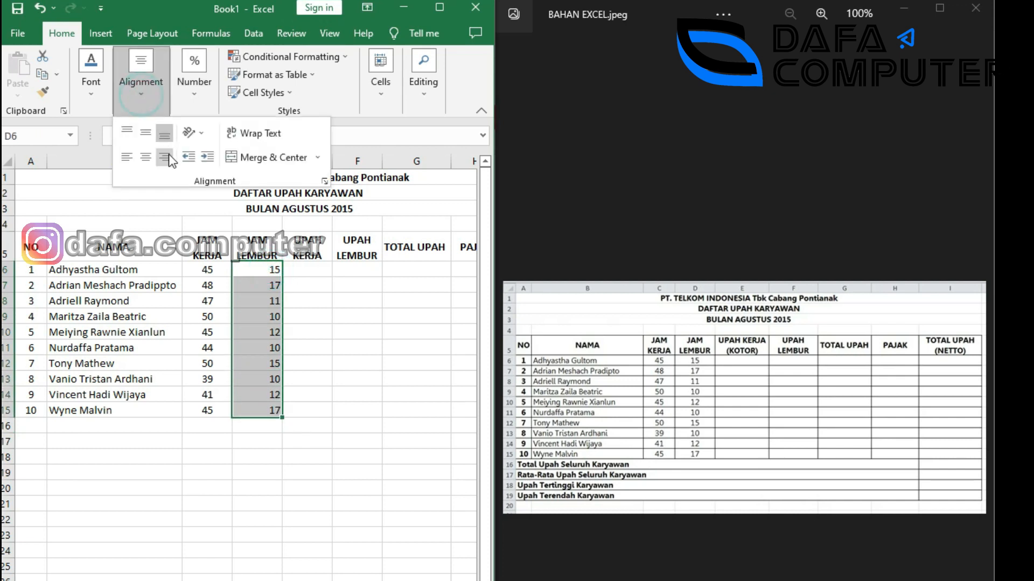
pyautogui.click(145, 158)
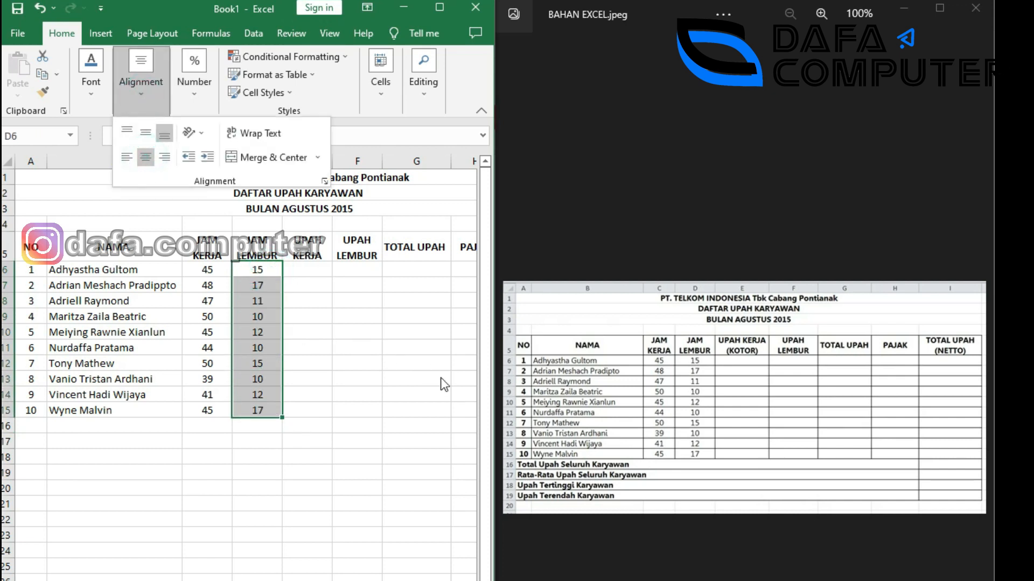
pyautogui.click(34, 429)
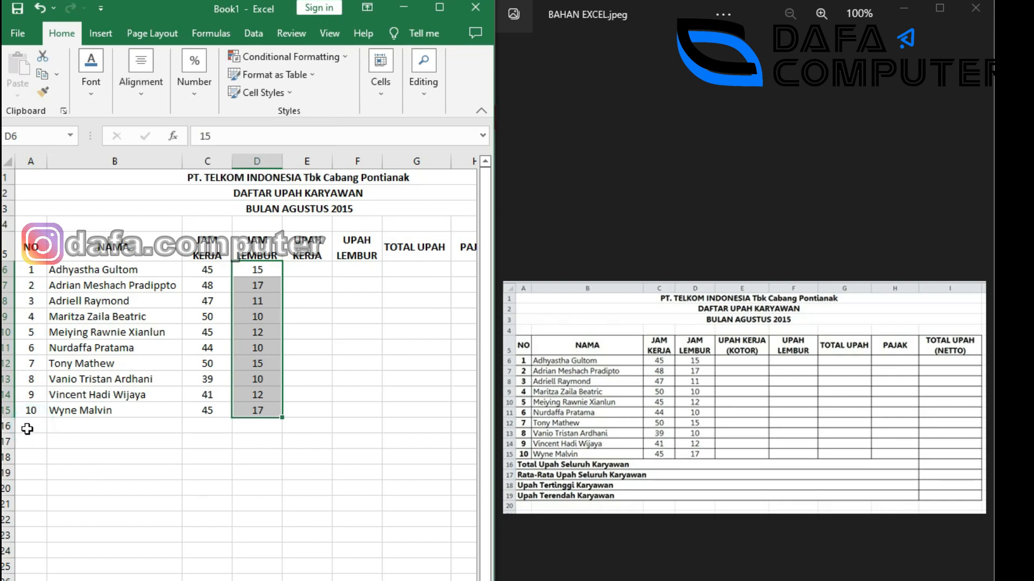
pyautogui.click(30, 431)
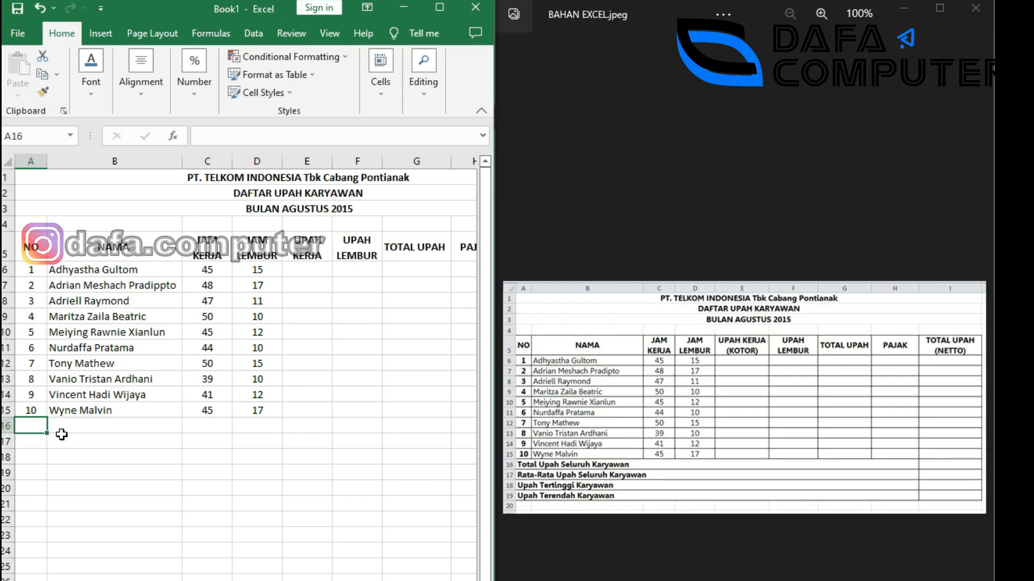
# Type Total upah seluruh karyawan, Rata-rata upah seluruh karyawan, Upah Tertinggi Karyawan, Upah Terendah Karyawan in A16:A19.
pyautogui.write('T')
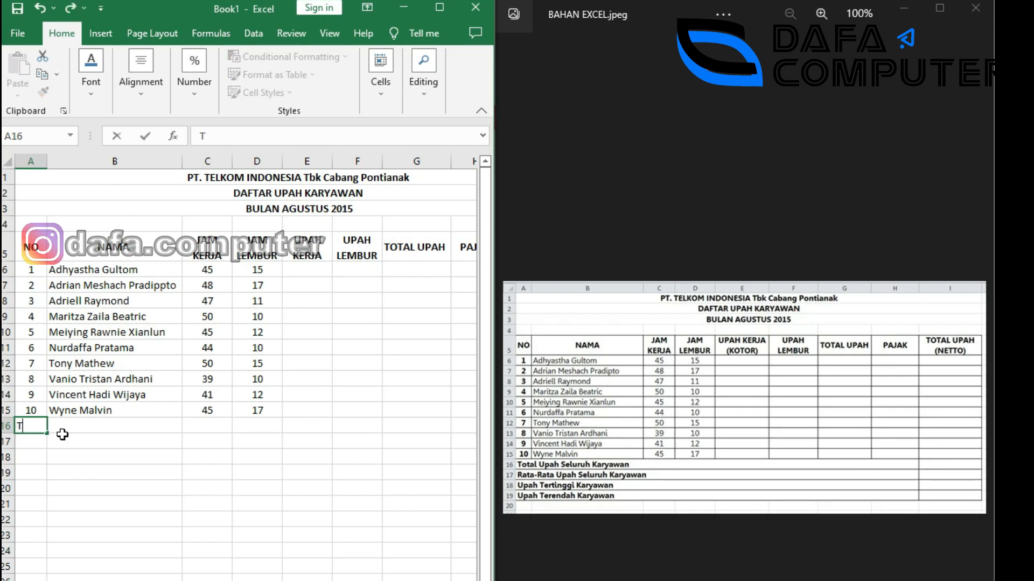
pyautogui.write('otal up')
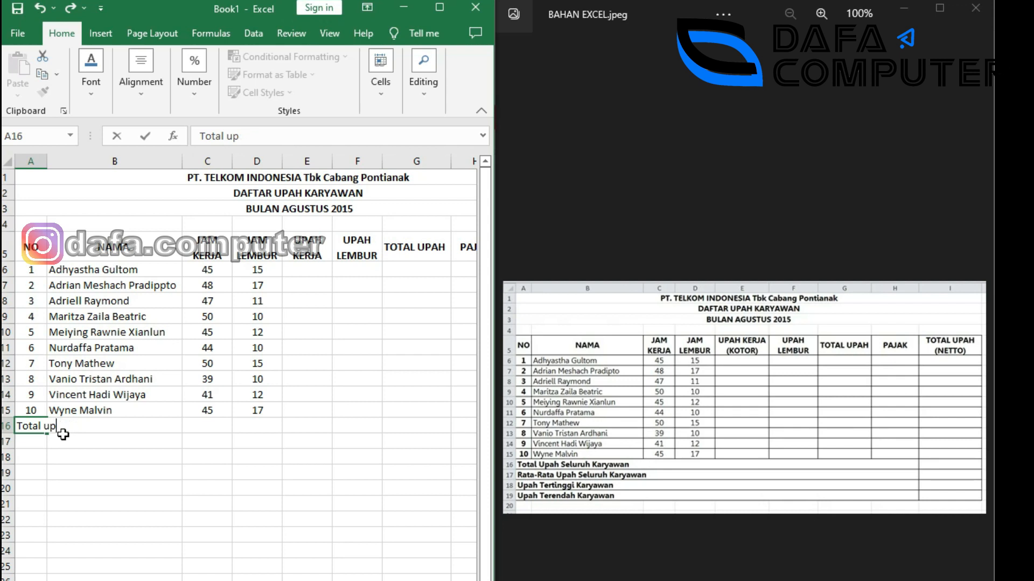
pyautogui.write('da seluruh karyawan')
pyautogui.press('Return')
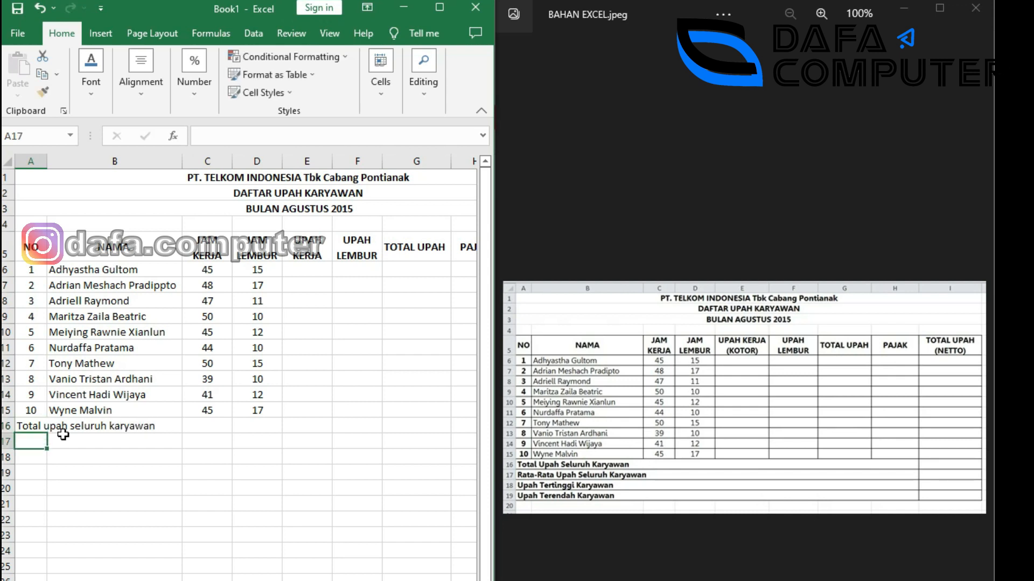
pyautogui.write('TR')
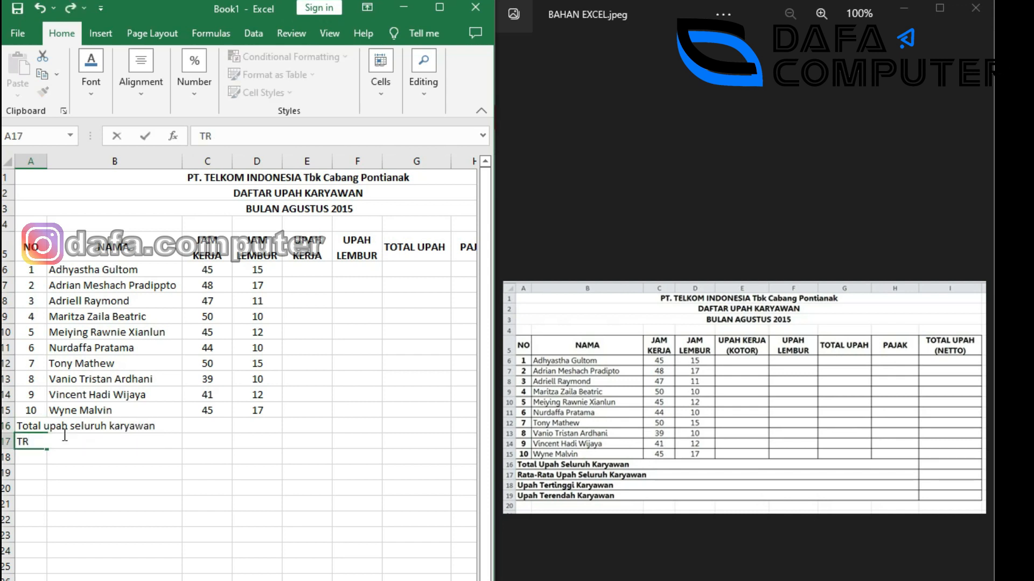
pyautogui.write('ata-rata upah')
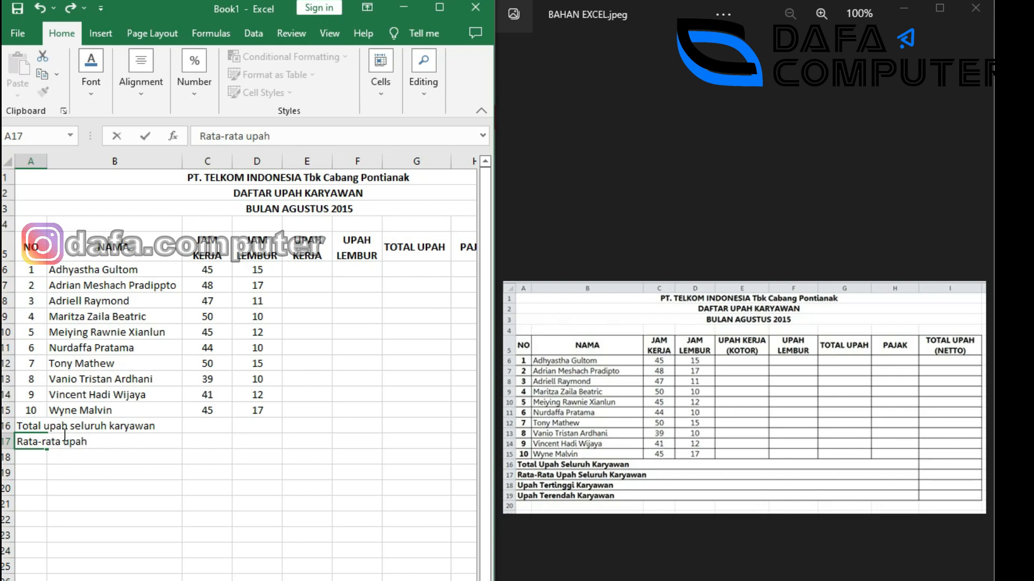
pyautogui.write('seluruh karyawan')
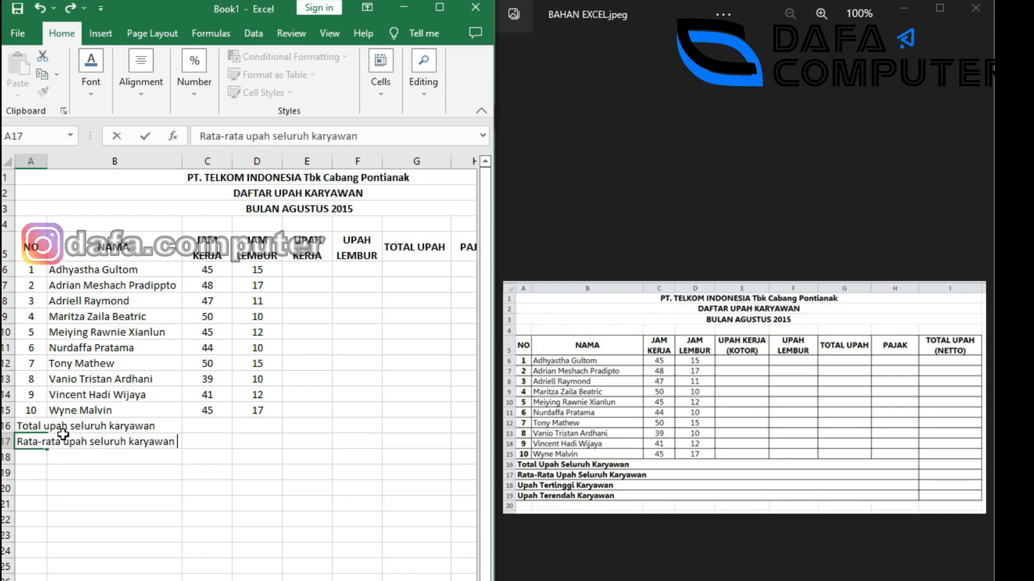
pyautogui.press('Return')
pyautogui.write('Updah')
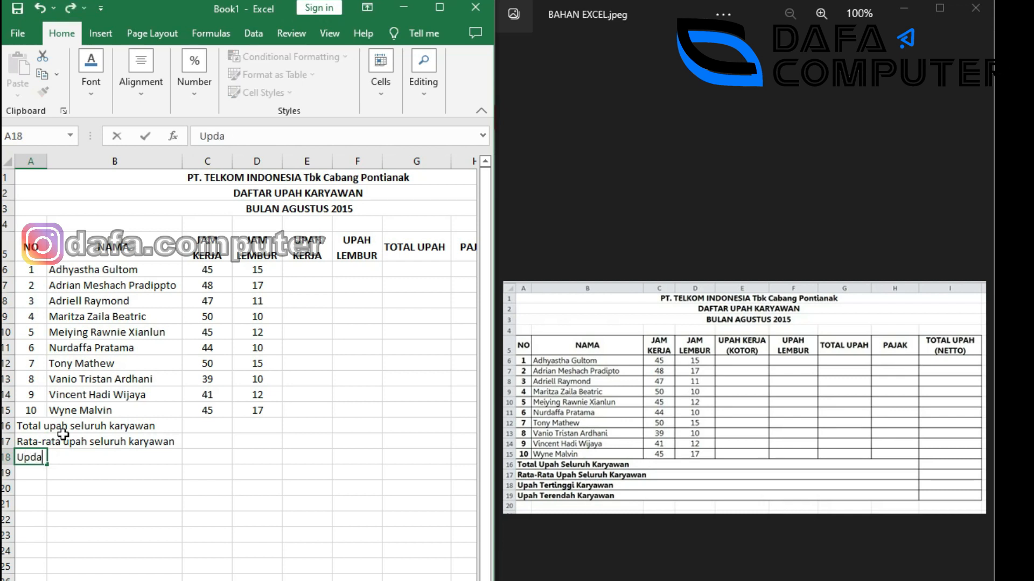
pyautogui.press('BackSpace')
pyautogui.press('BackSpace')
pyautogui.press('BackSpace')
pyautogui.write('ah Tertinggi ')
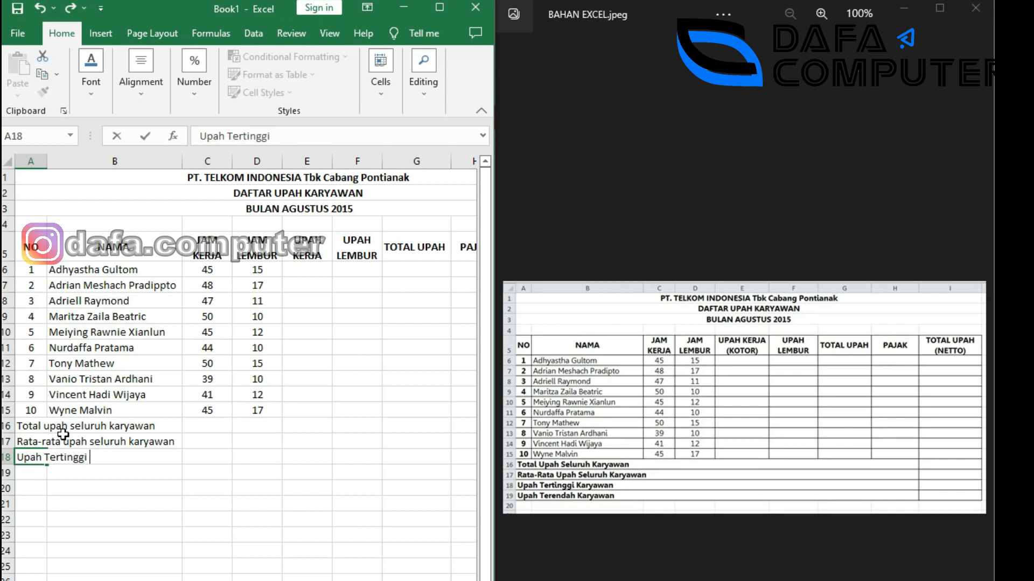
pyautogui.write('Karyawa')
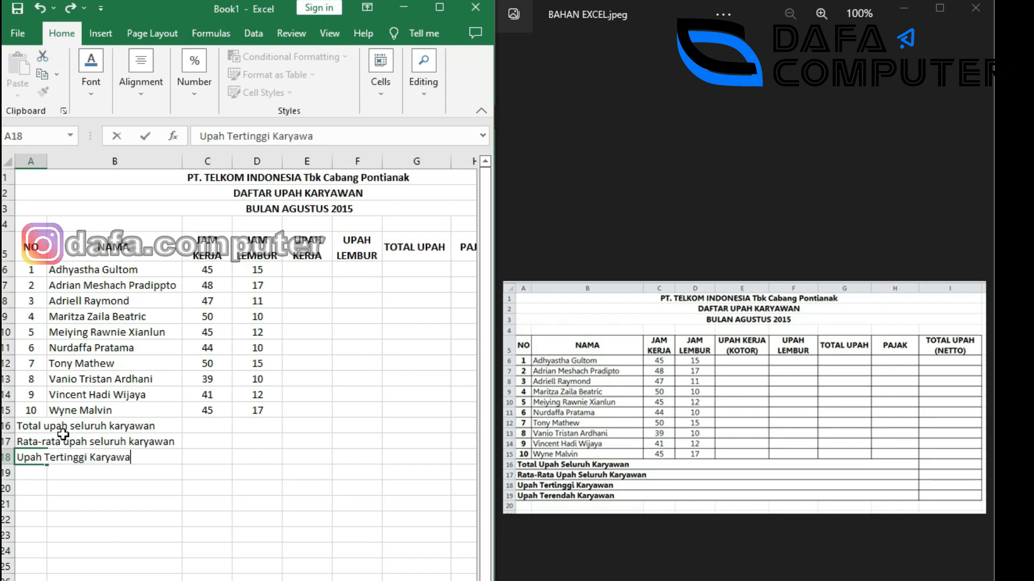
pyautogui.write('n')
pyautogui.press('Return')
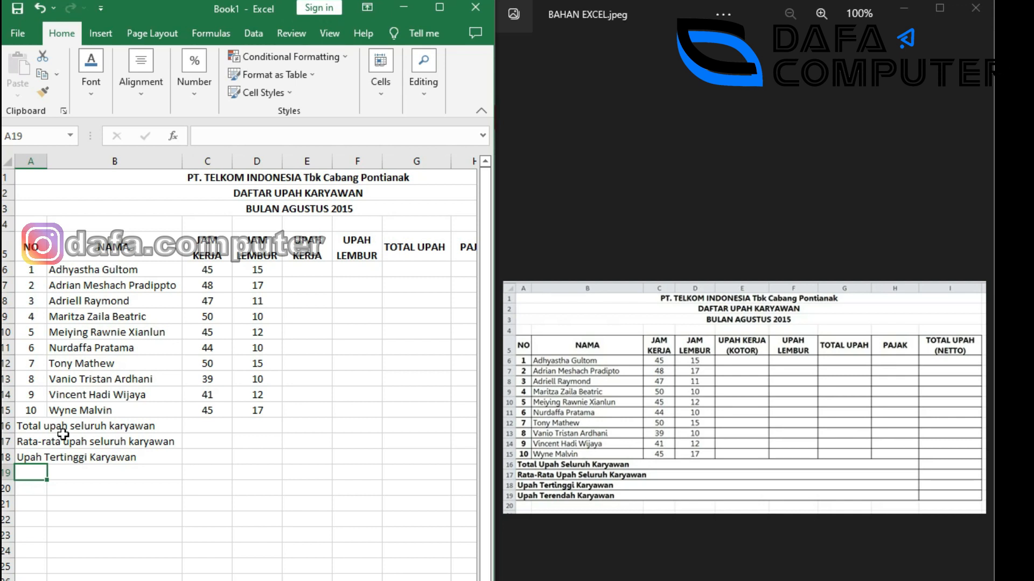
pyautogui.write('Upah Terendah K')
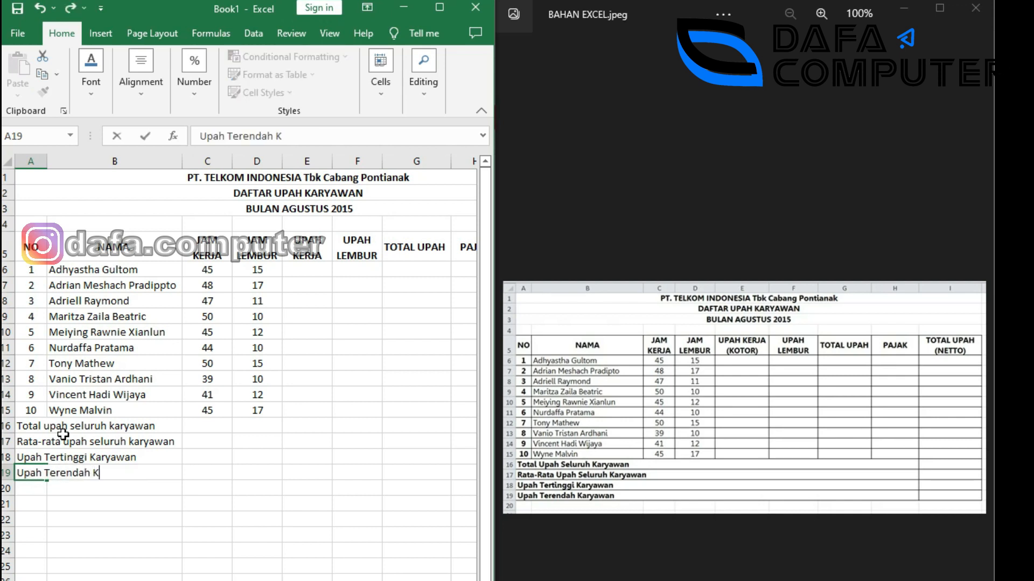
pyautogui.write('aryawan')
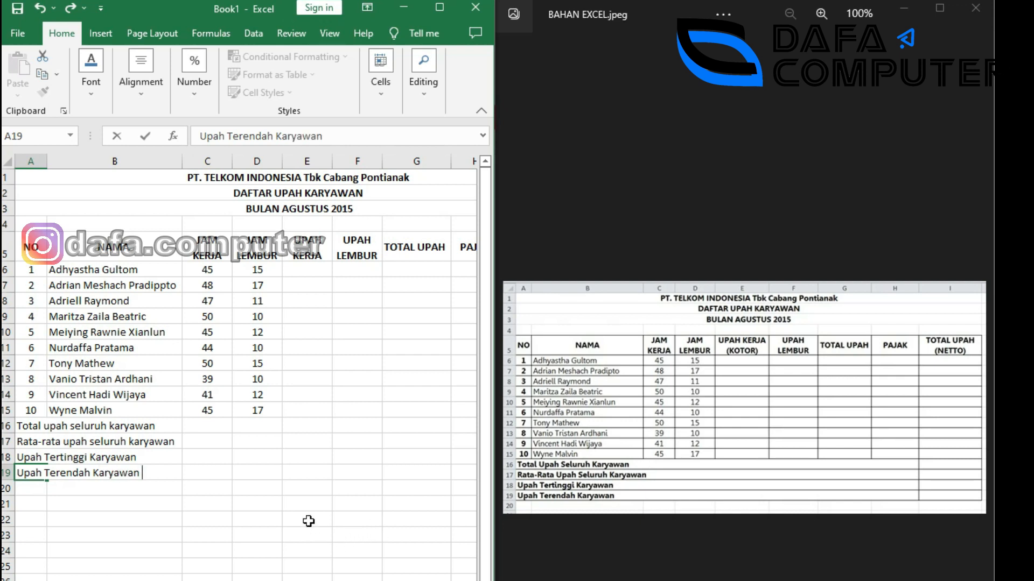
pyautogui.click(299, 499)
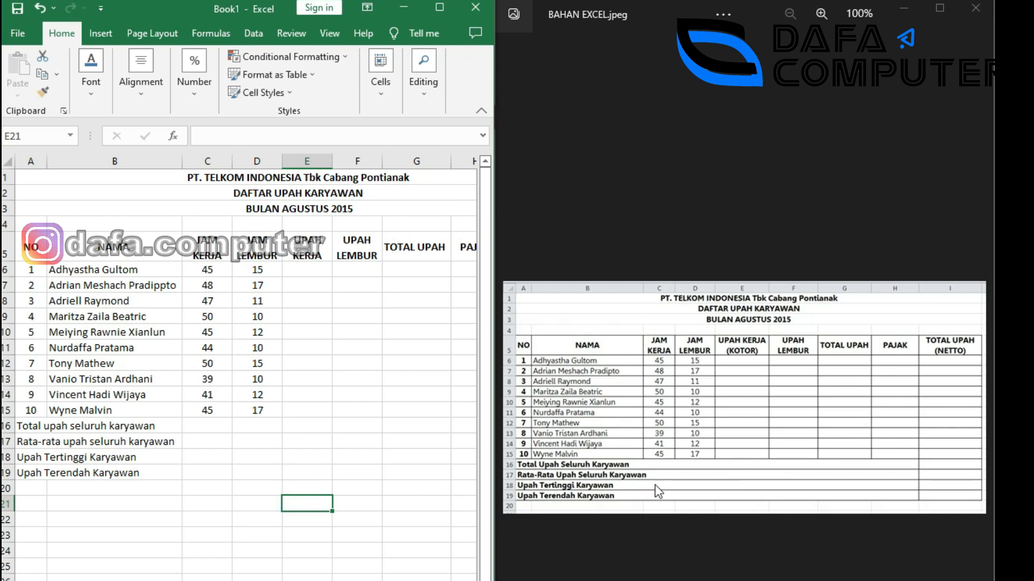
pyautogui.click(218, 361)
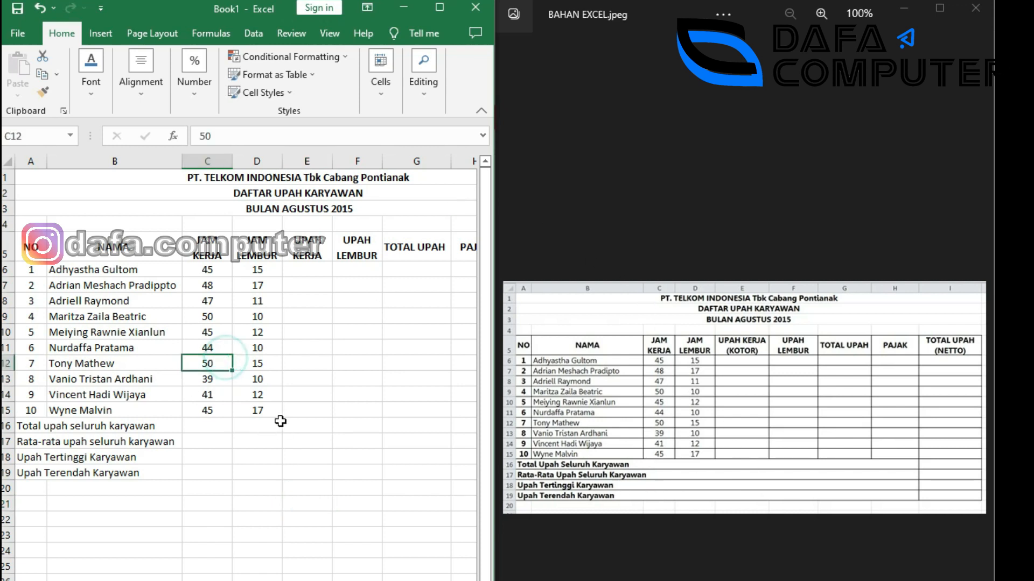
# Maximize the Excel window and view the sheet's print preview before returning.
pyautogui.click(439, 7)
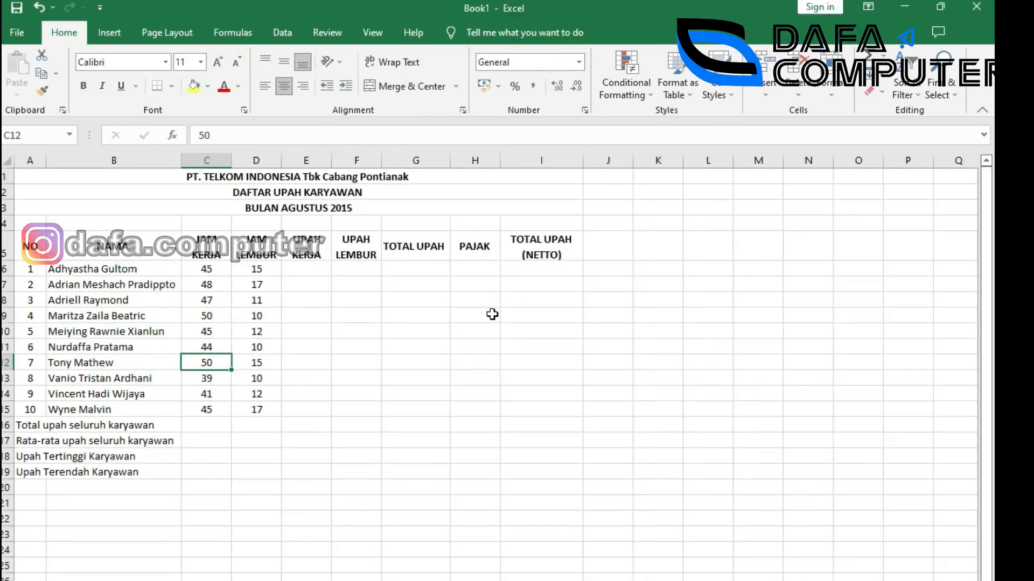
pyautogui.click(17, 34)
pyautogui.click(38, 304)
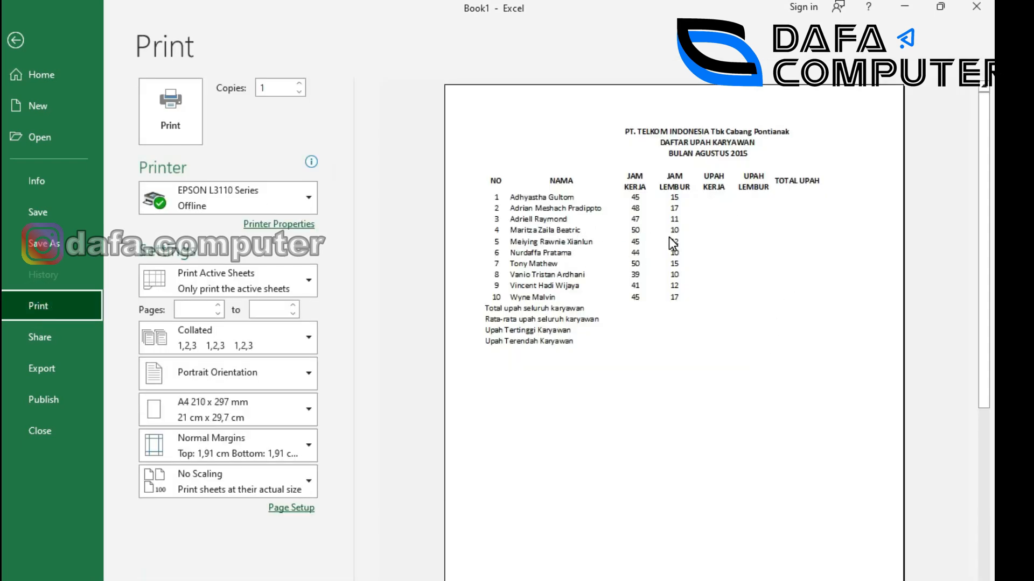
pyautogui.press('Escape')
pyautogui.click(462, 360)
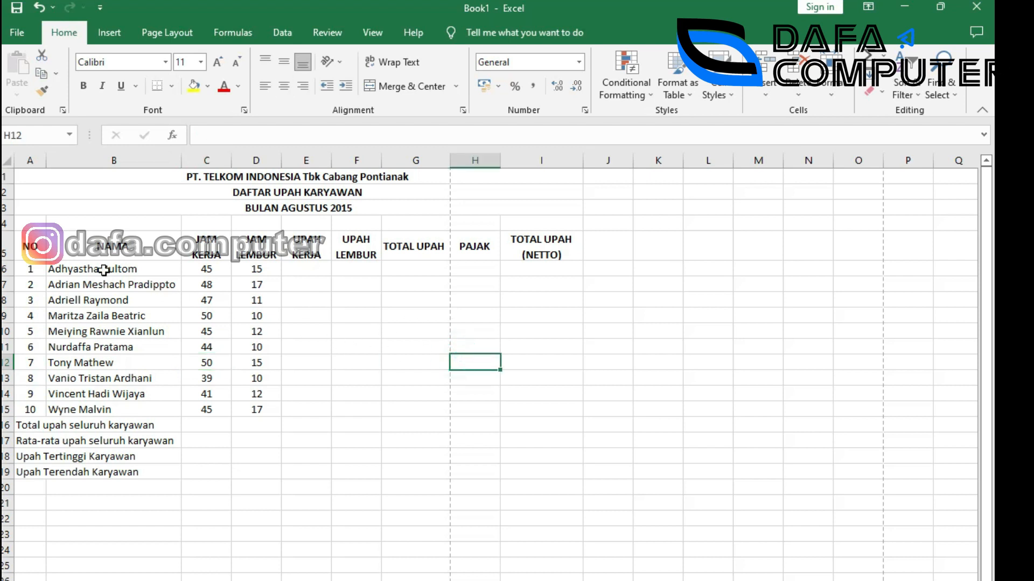
pyautogui.click(30, 248)
# Apply All Borders to the wage table A5:I15.
pyautogui.moveTo(31, 248); pyautogui.dragTo(549, 413)
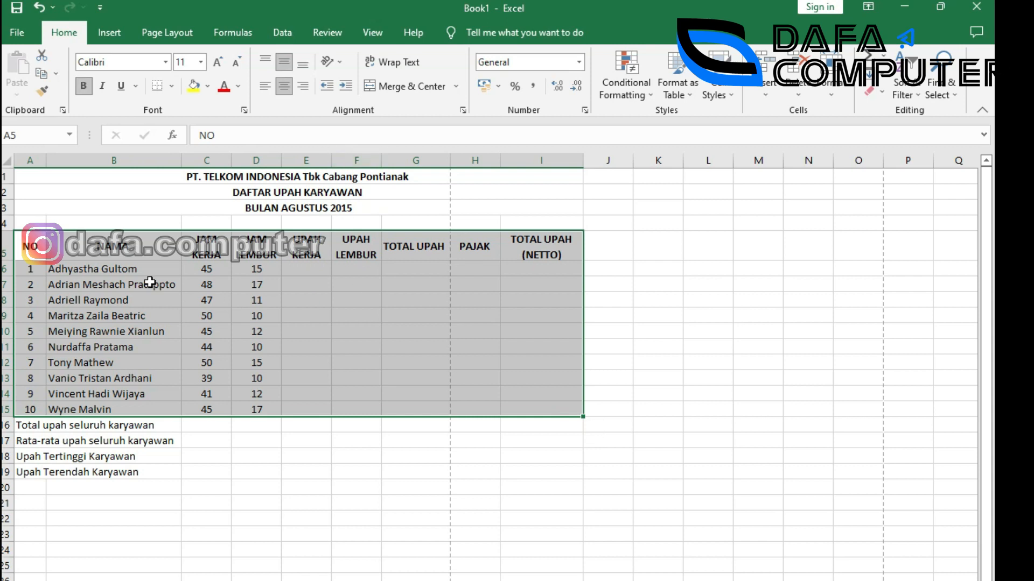
pyautogui.click(173, 86)
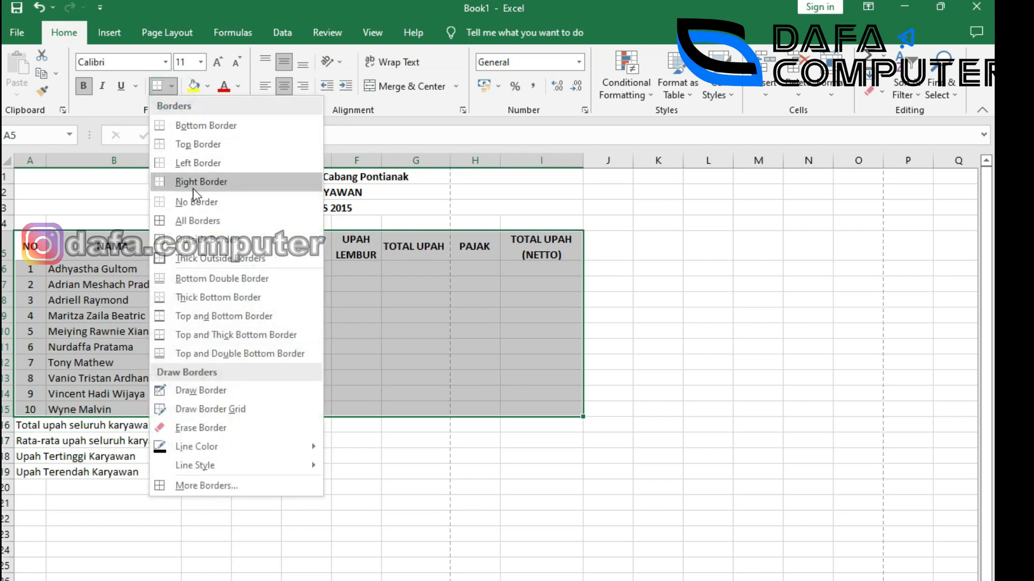
pyautogui.click(192, 217)
pyautogui.click(478, 377)
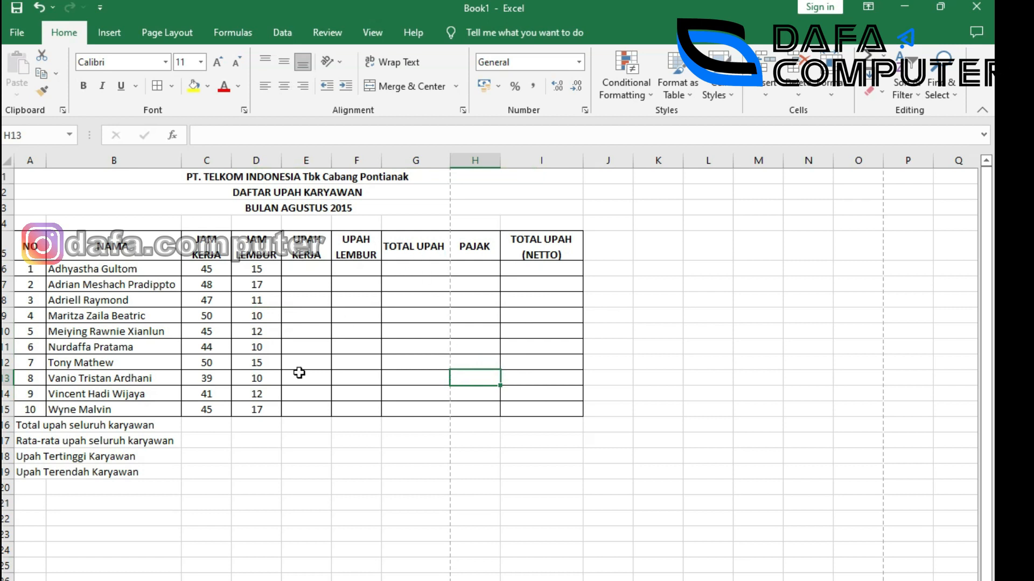
# Give each summary row A16:I16 through A19:I19 an outside border.
pyautogui.moveTo(24, 427); pyautogui.dragTo(525, 425)
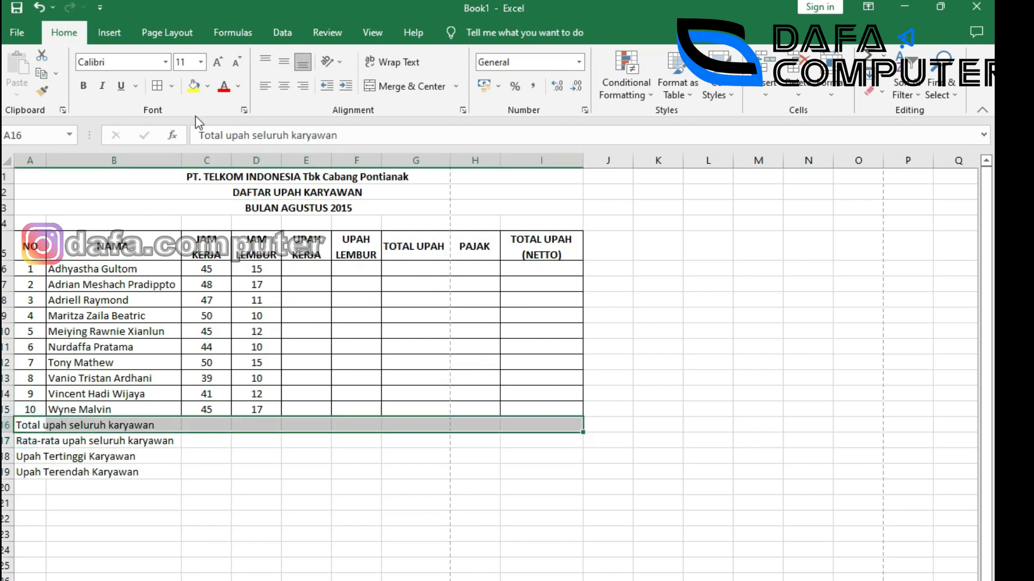
pyautogui.click(172, 86)
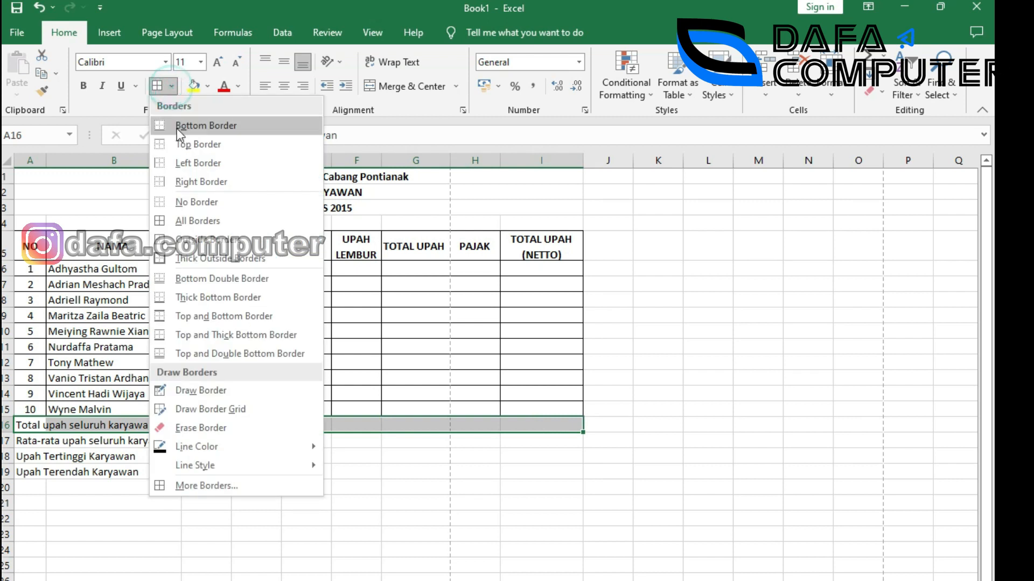
pyautogui.click(209, 248)
pyautogui.click(24, 456)
pyautogui.moveTo(21, 442); pyautogui.dragTo(541, 440)
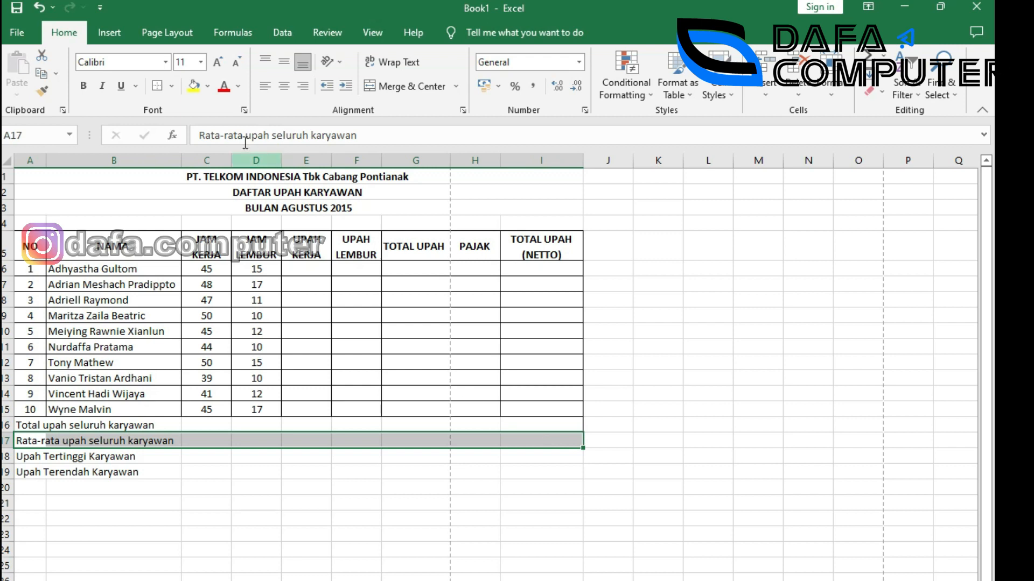
pyautogui.click(157, 88)
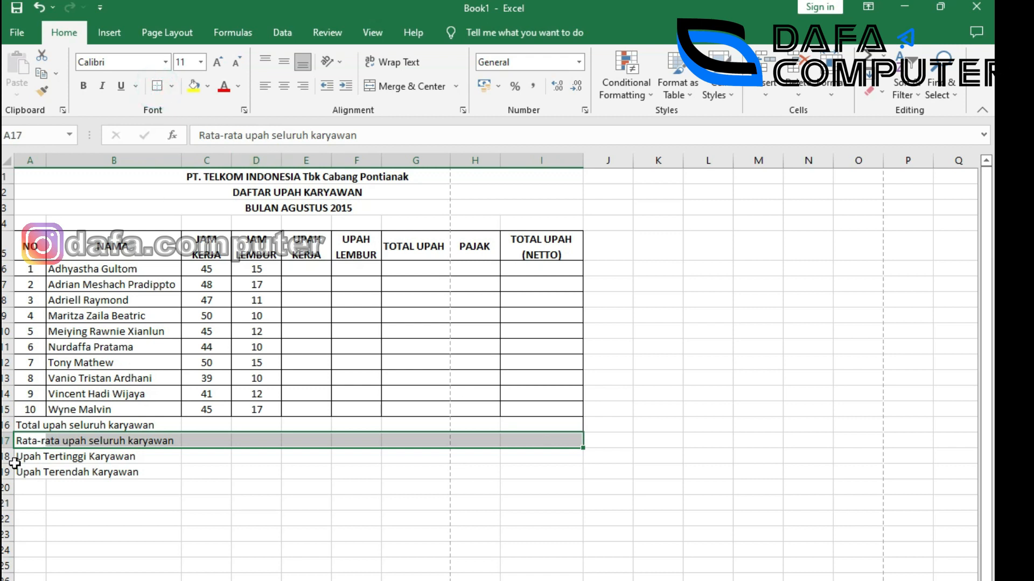
pyautogui.moveTo(21, 459); pyautogui.dragTo(541, 457)
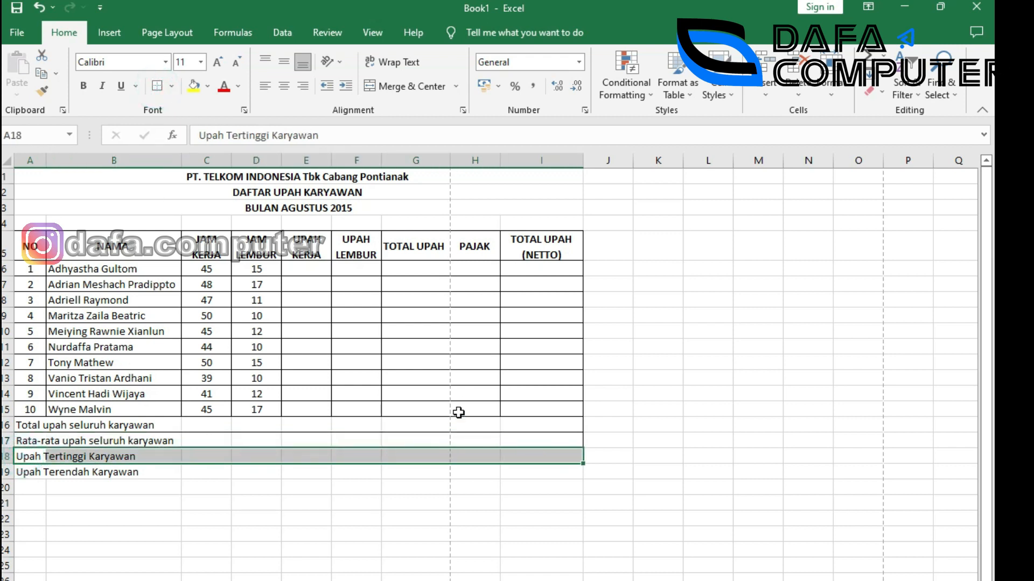
pyautogui.click(157, 86)
pyautogui.moveTo(23, 472); pyautogui.dragTo(550, 473)
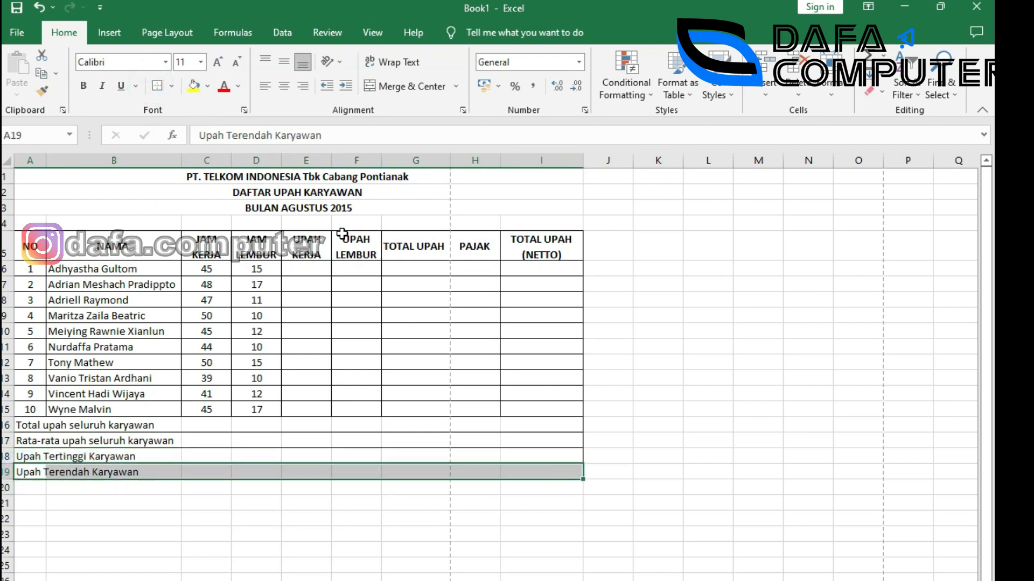
pyautogui.click(157, 86)
pyautogui.click(549, 441)
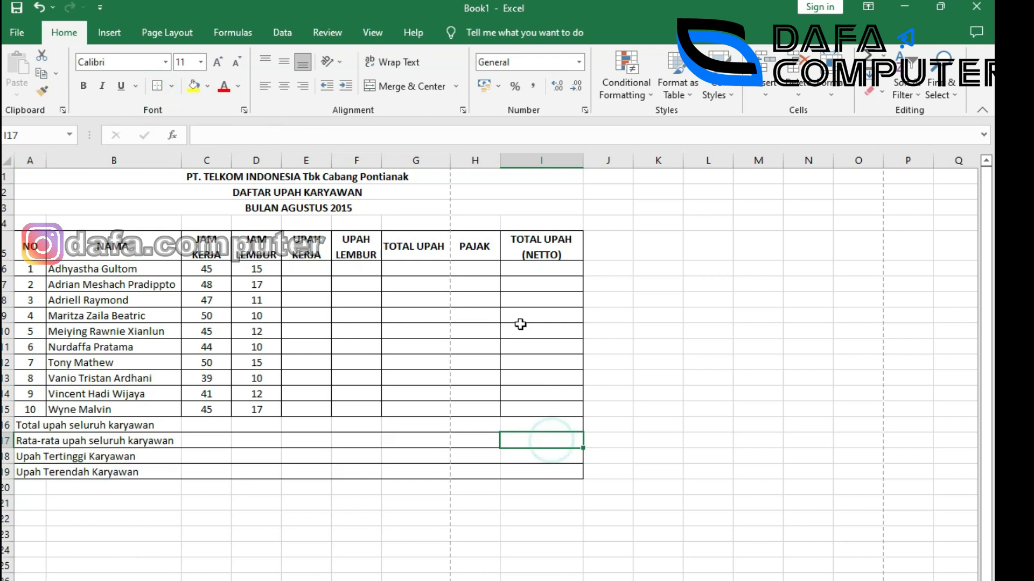
# Apply All Borders to I15:I19 and compare with the reference table.
pyautogui.moveTo(526, 408); pyautogui.dragTo(525, 473)
pyautogui.click(171, 86)
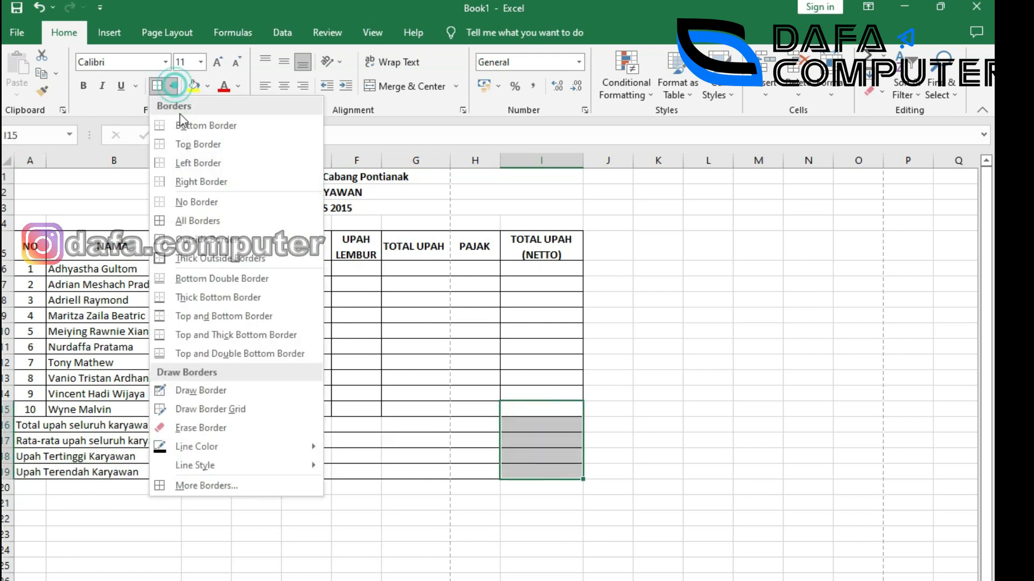
pyautogui.click(182, 221)
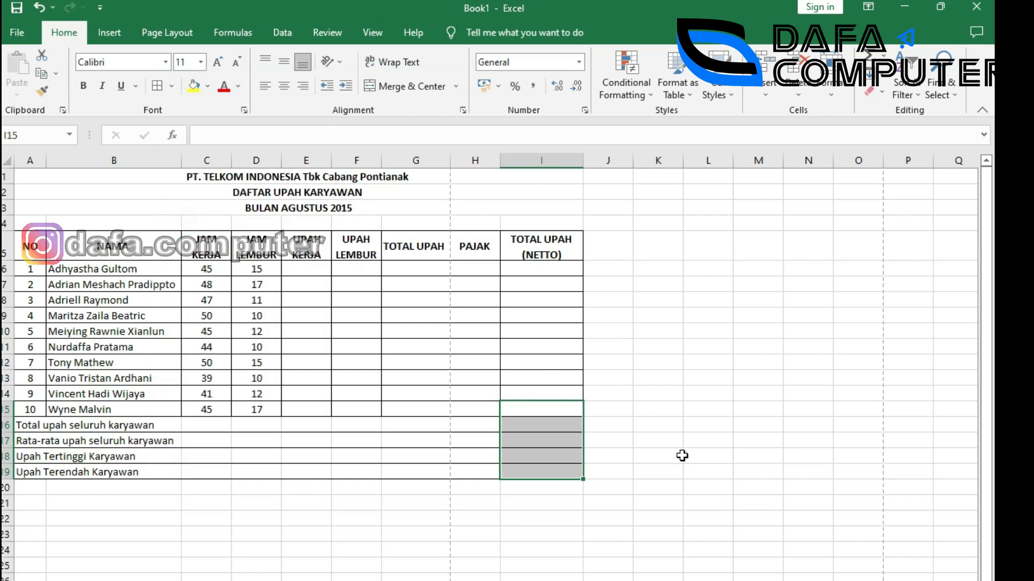
pyautogui.hotkey('alt', 'Tab')
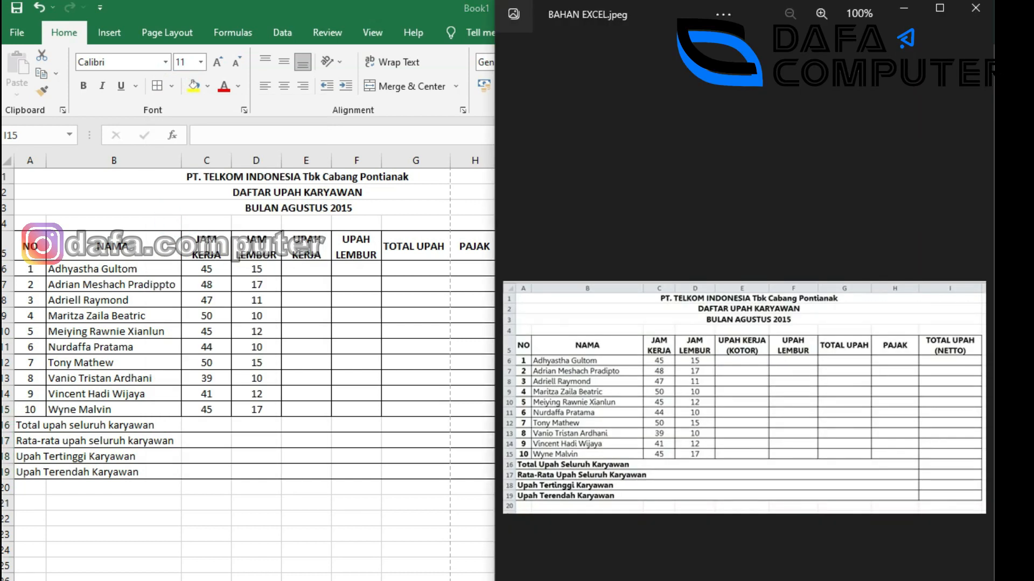
pyautogui.hotkey('alt', 'Tab')
pyautogui.moveTo(25, 425); pyautogui.dragTo(113, 472)
# Make the summary labels in A16:F19 bold.
pyautogui.click(206, 565)
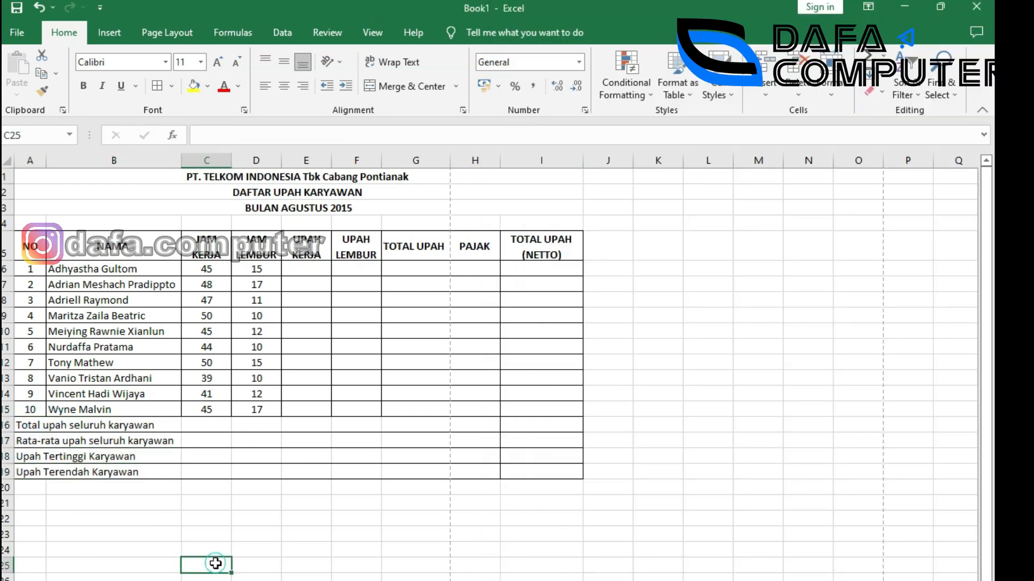
pyautogui.moveTo(25, 422); pyautogui.dragTo(348, 465)
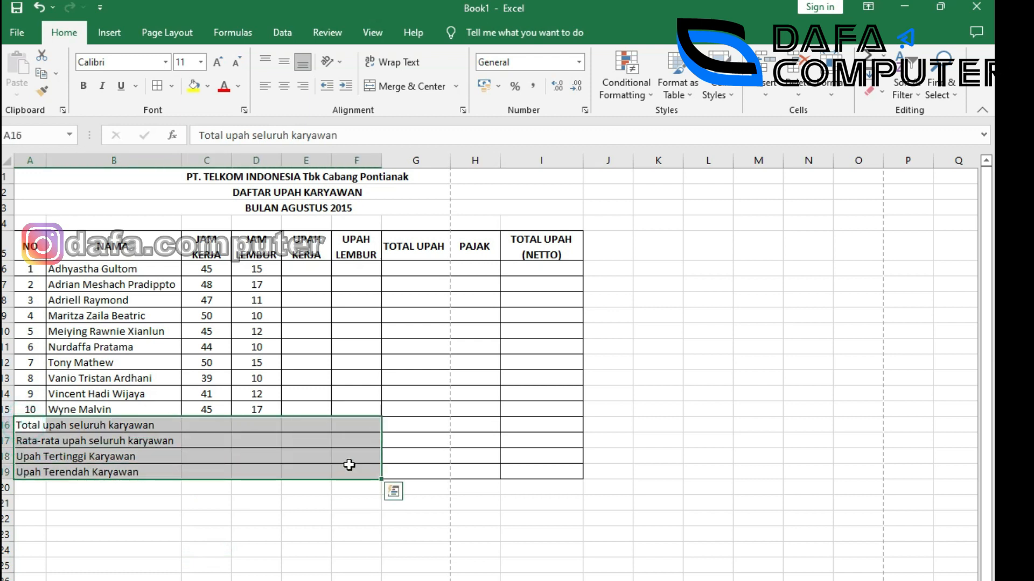
pyautogui.hotkey('ctrl', 'b')
pyautogui.hotkey('ctrl', 'q')
pyautogui.click(272, 560)
pyautogui.click(195, 550)
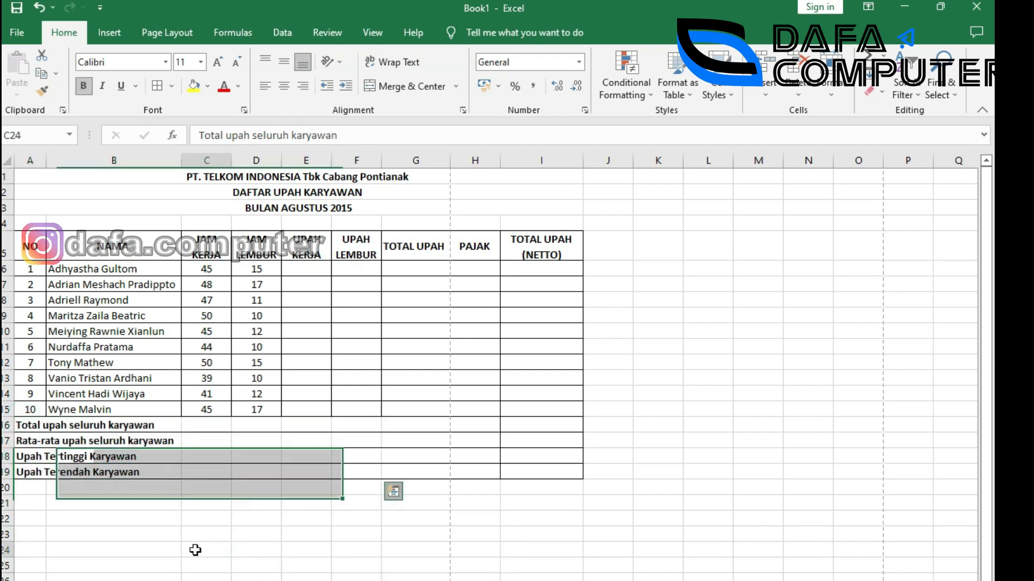
# Make the employee numbers 1–10 in A6:A15 bold.
pyautogui.moveTo(27, 269); pyautogui.dragTo(20, 410)
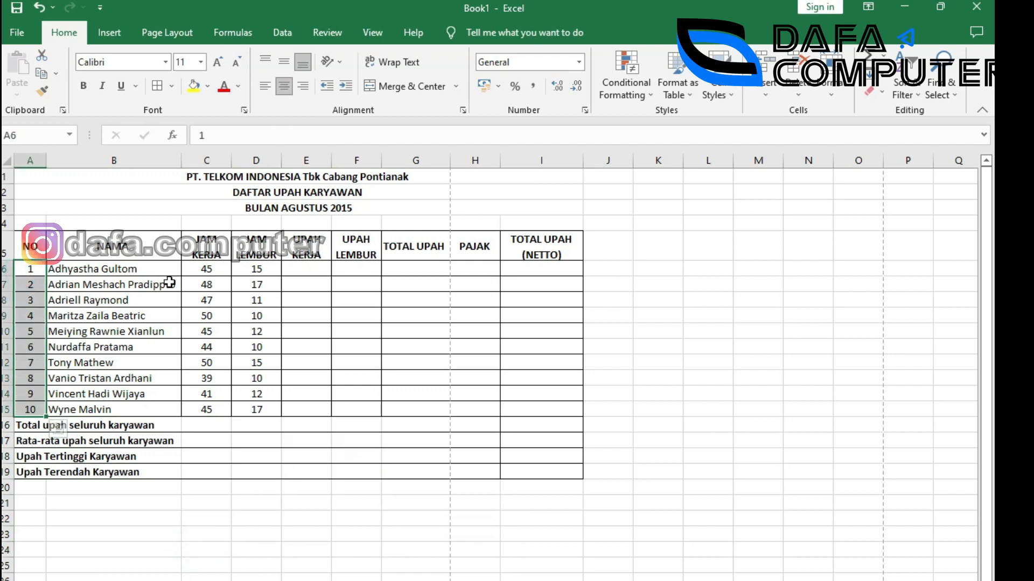
pyautogui.click(82, 86)
pyautogui.click(376, 359)
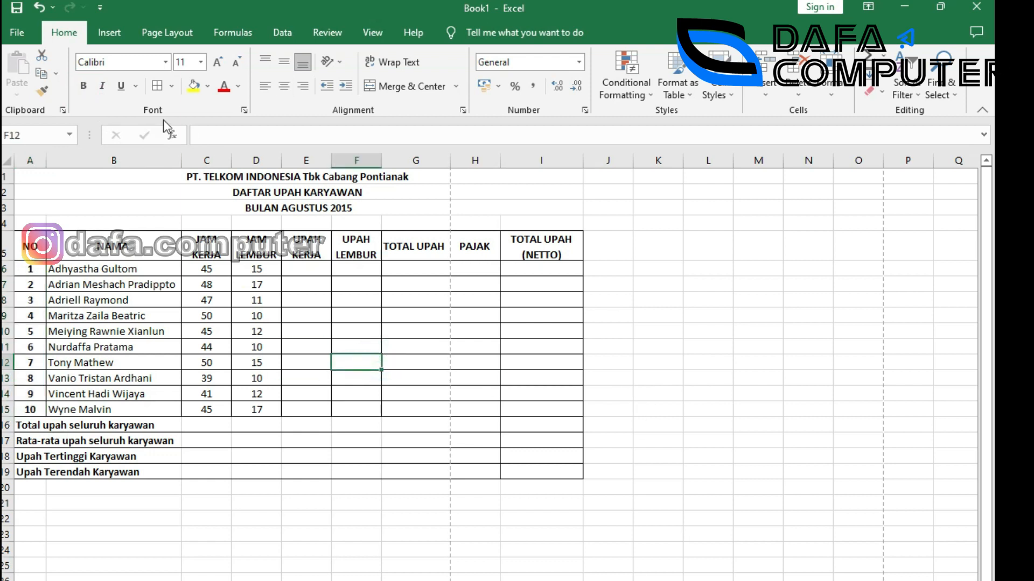
pyautogui.click(17, 32)
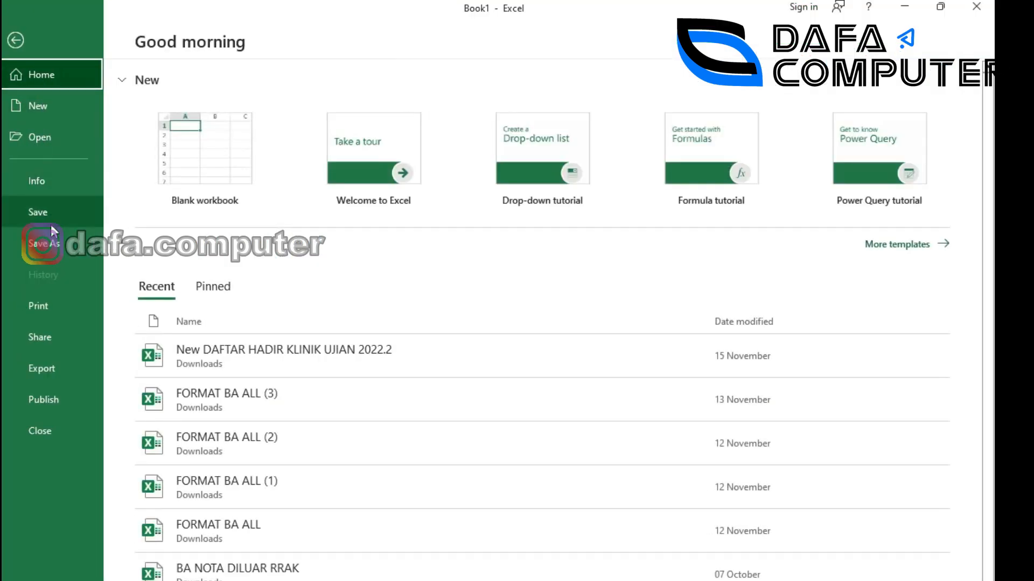
# Set the page orientation to Landscape.
pyautogui.click(62, 315)
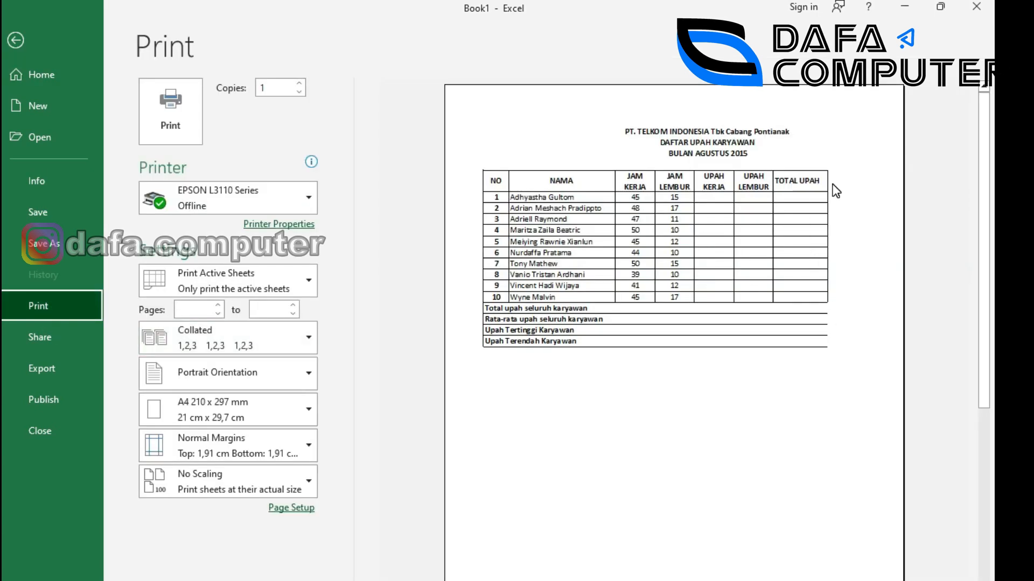
pyautogui.press('Escape')
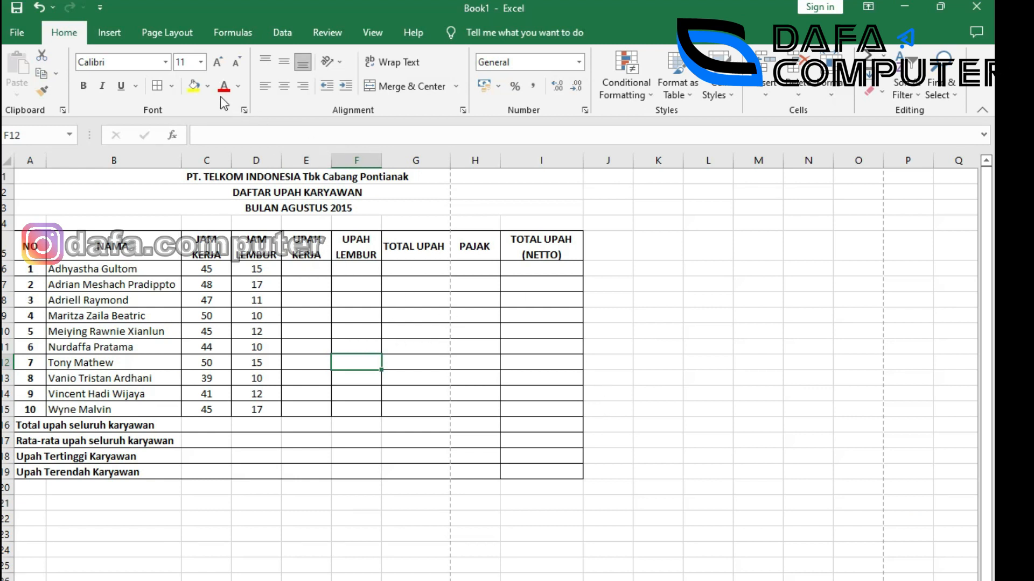
pyautogui.click(150, 34)
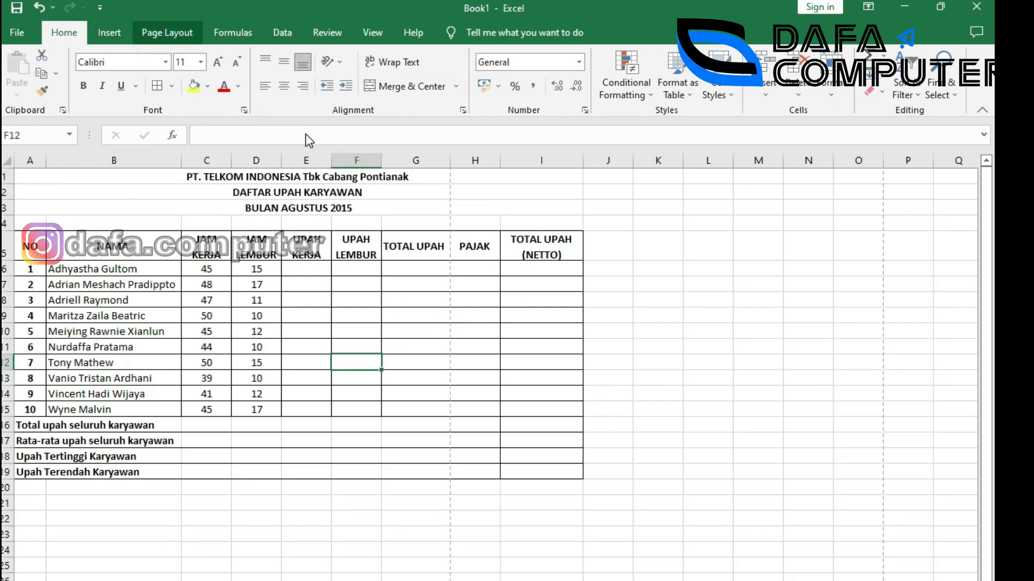
pyautogui.click(173, 110)
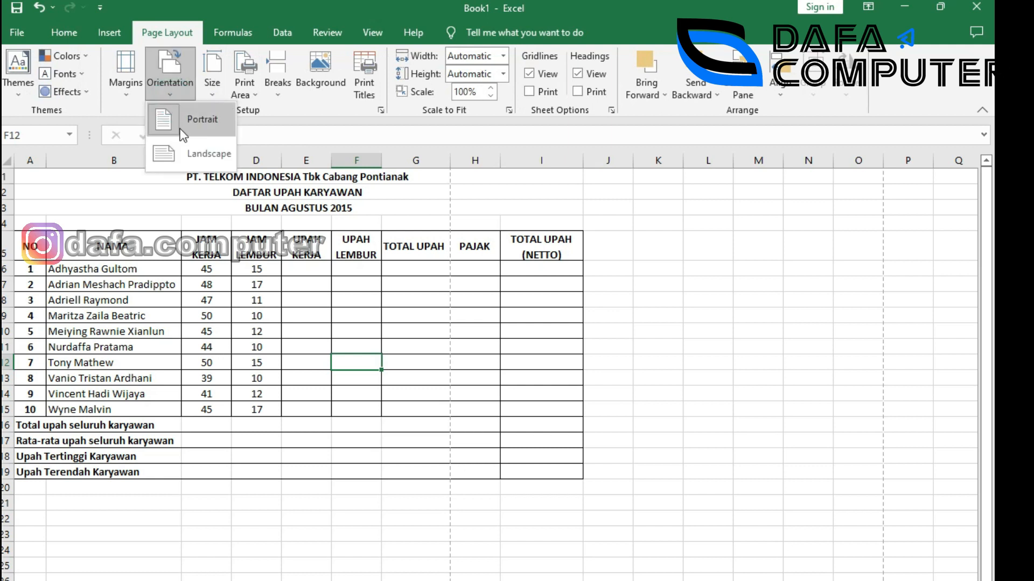
pyautogui.click(177, 213)
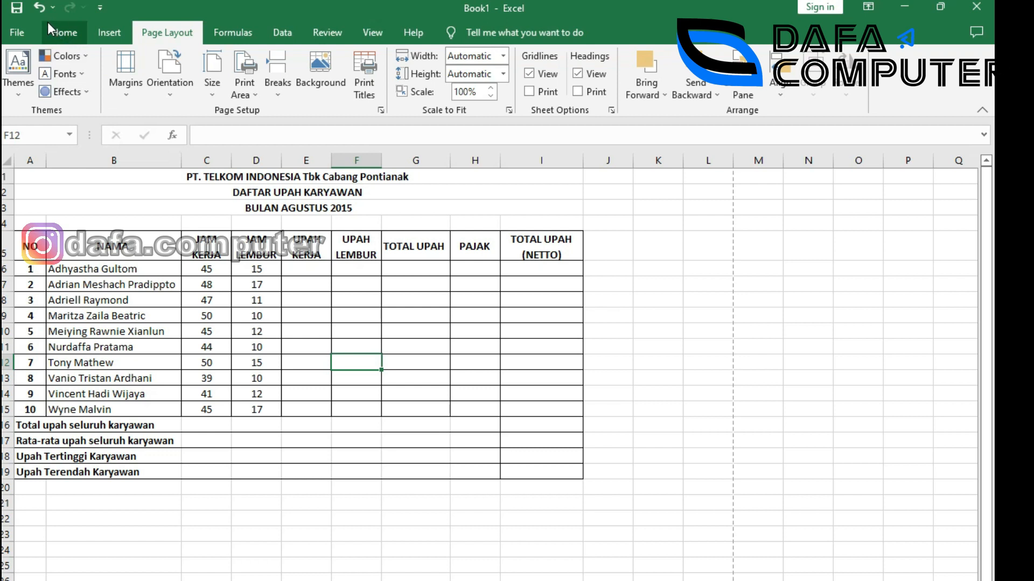
# Check the landscape print preview and narrow column G to width 11,29.
pyautogui.click(18, 33)
pyautogui.click(51, 304)
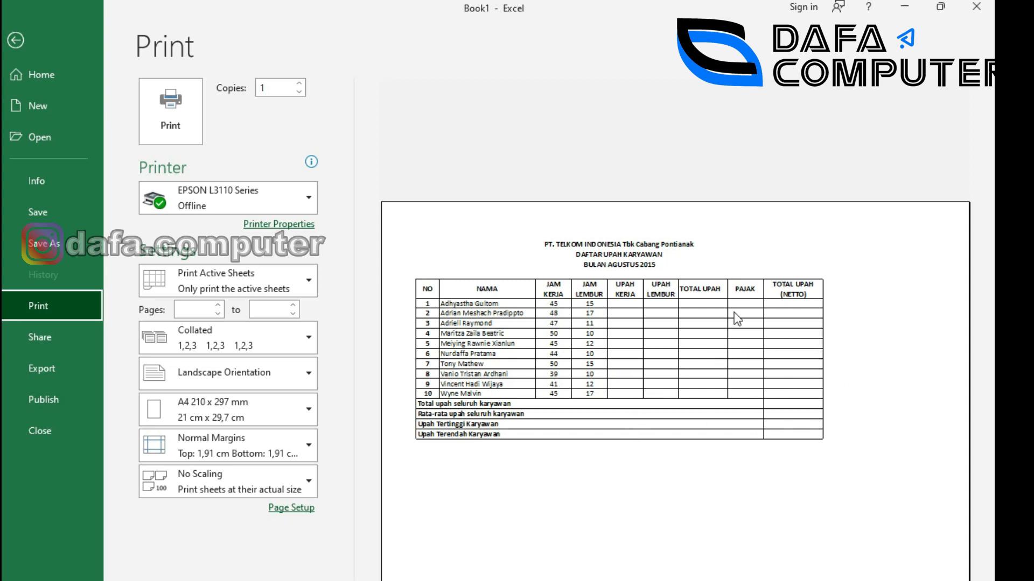
pyautogui.press('Escape')
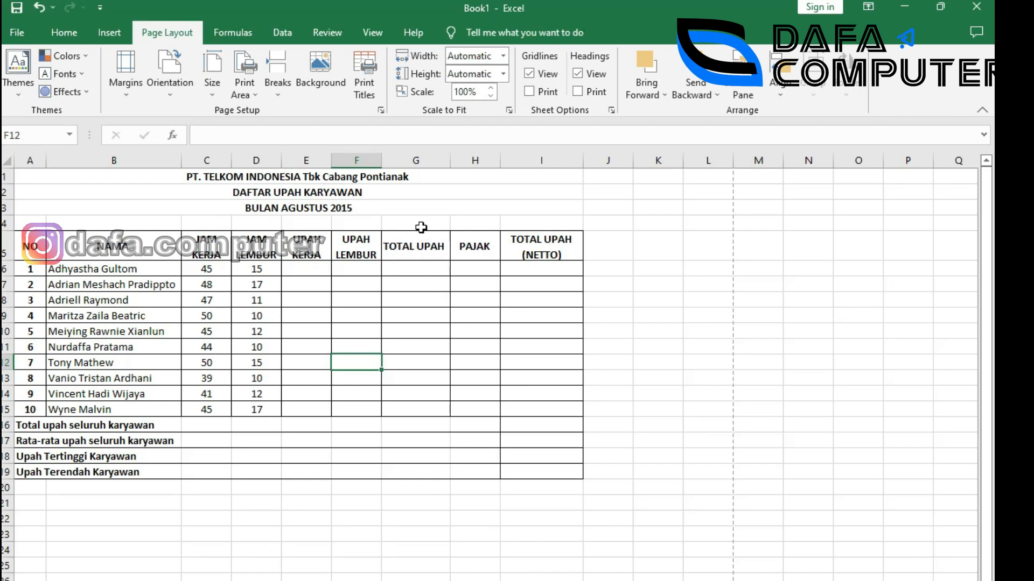
pyautogui.moveTo(450, 160); pyautogui.dragTo(444, 160)
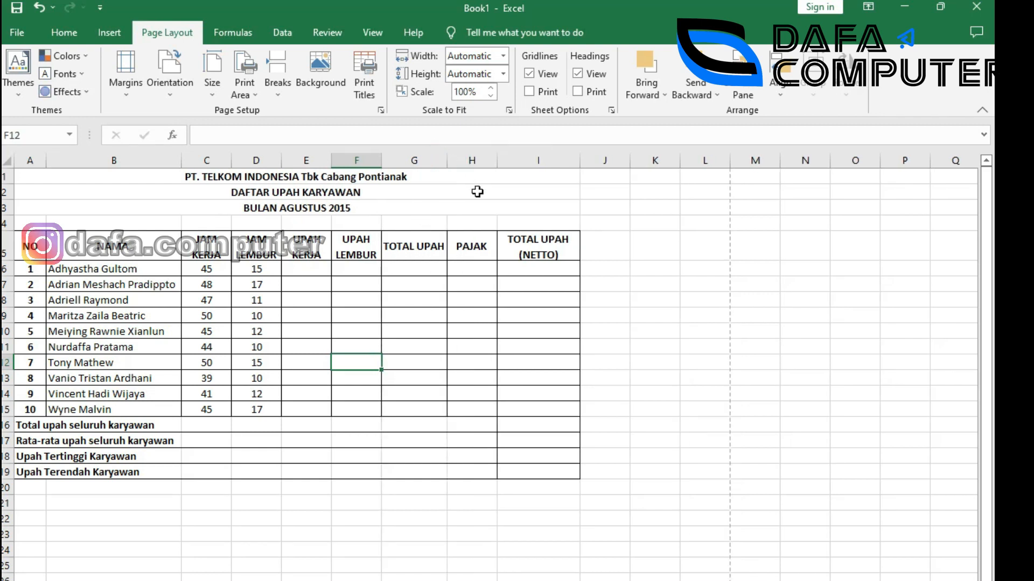
pyautogui.click(476, 317)
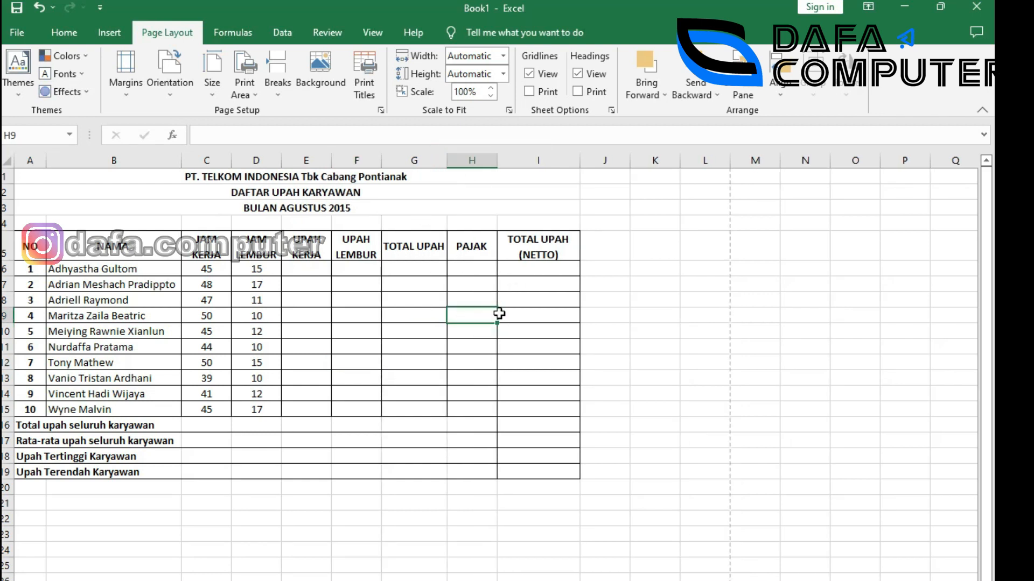